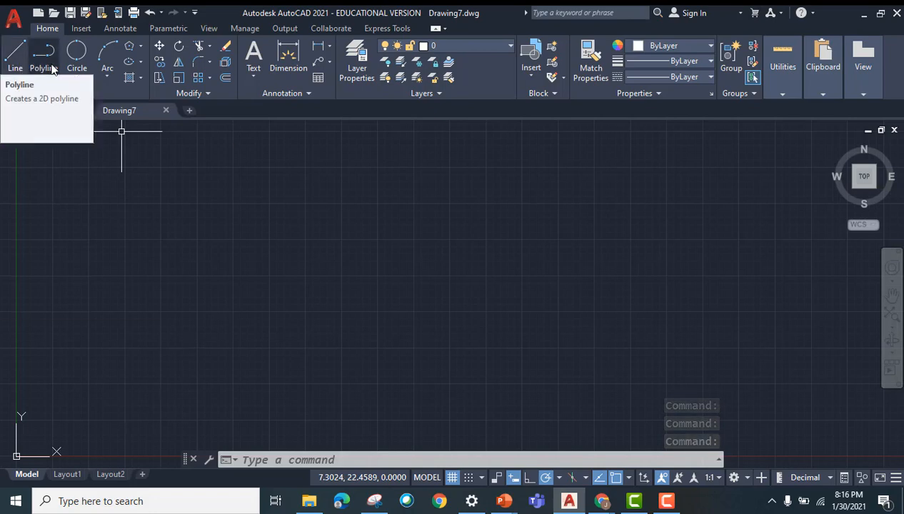
# Step: Draw a closed rectangle with the Line command through the points 0,0, 10,0, 10,5 and 0,5
pyautogui.click(84, 91)
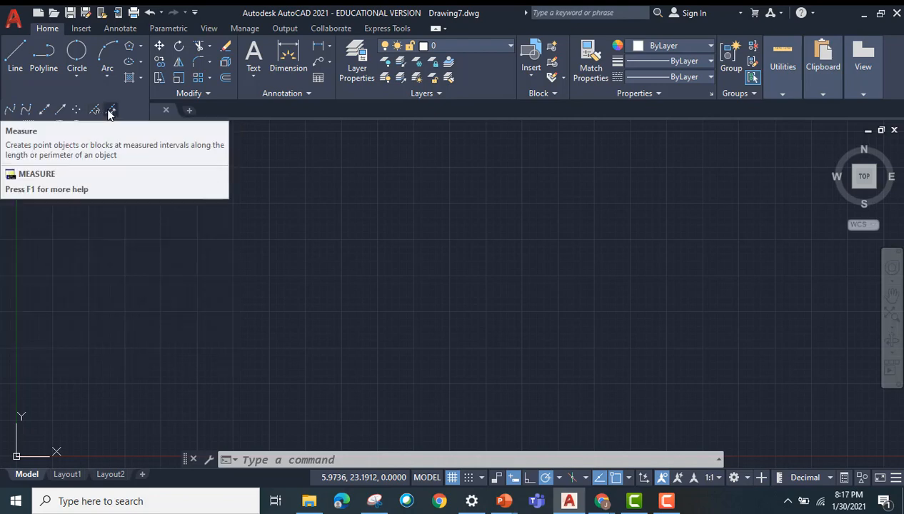
pyautogui.click(19, 62)
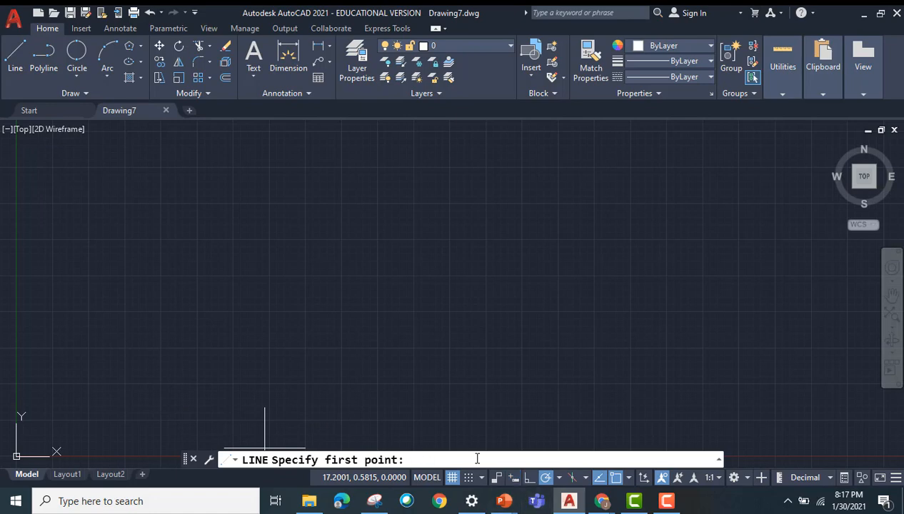
pyautogui.write('0,0')
pyautogui.press('Return')
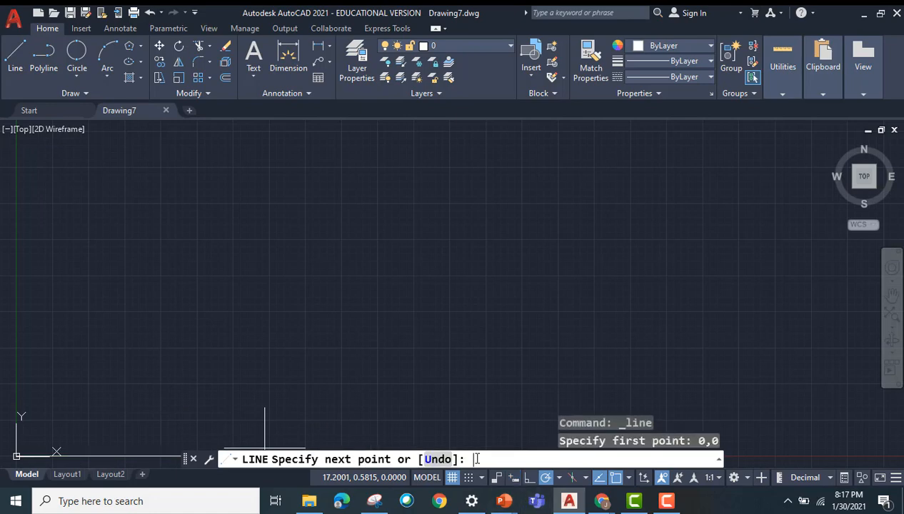
pyautogui.scroll(-2, 318, 312)
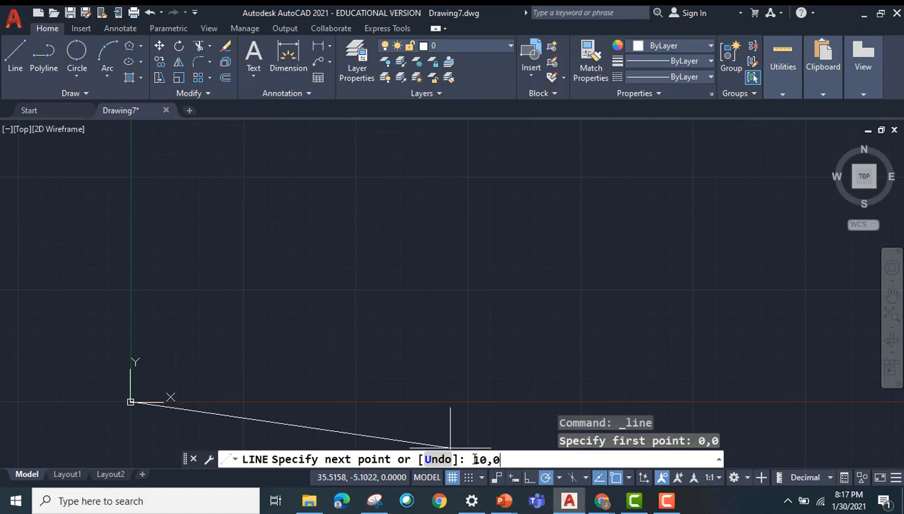
pyautogui.write('10,0')
pyautogui.press('Return')
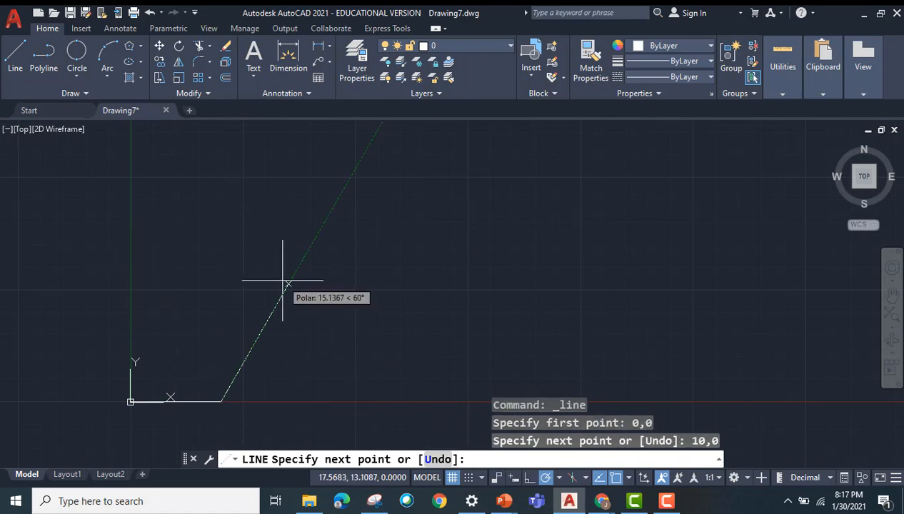
pyautogui.write('10,5')
pyautogui.press('Return')
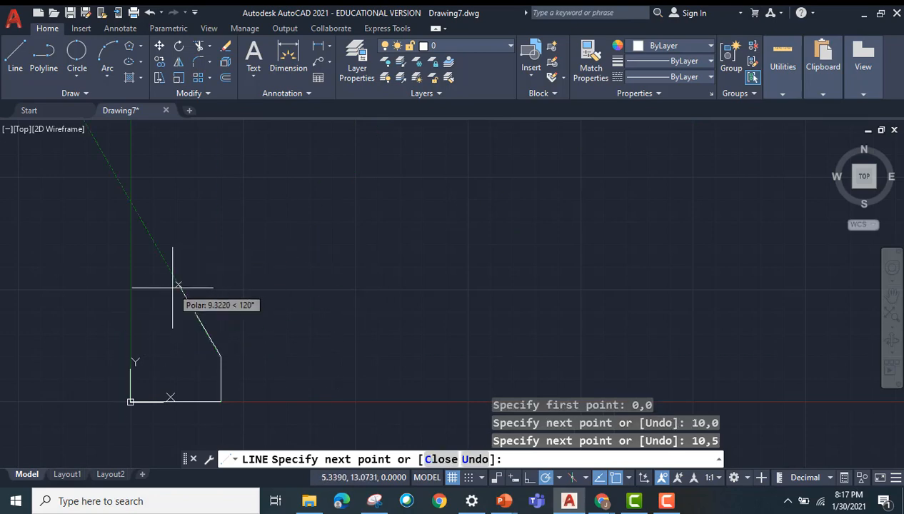
pyautogui.write('0,5')
pyautogui.press('Return')
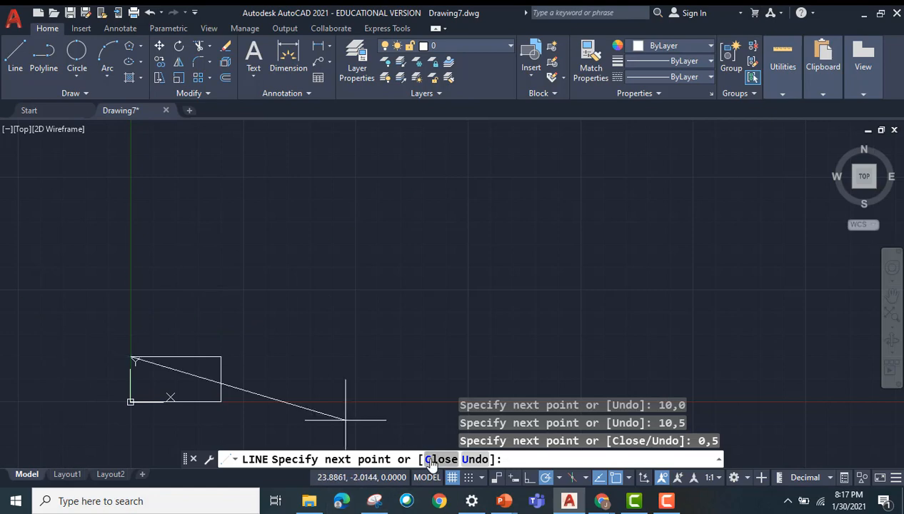
pyautogui.press('Return')
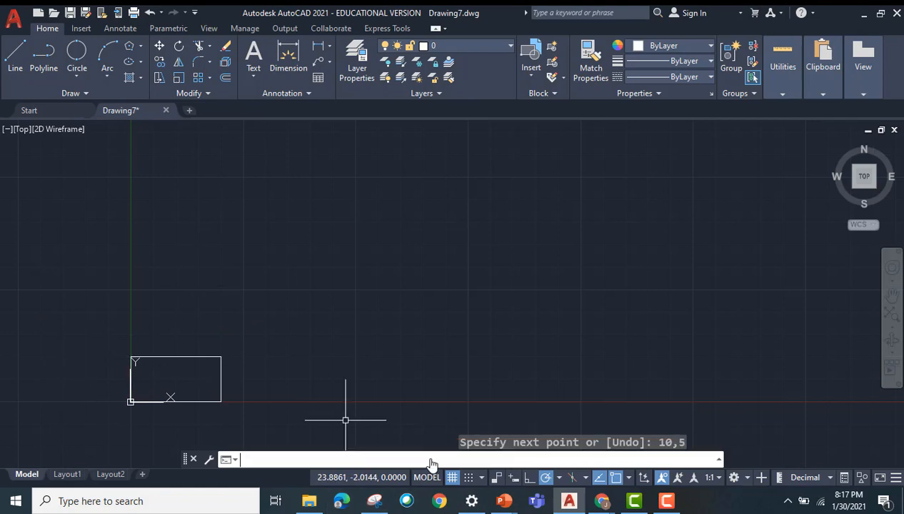
# Step: Draw a horizontal and a vertical construction line (XLINE) through the point 0,7 above the rectangle
pyautogui.moveTo(246, 312); pyautogui.dragTo(460, 233, button='middle')
pyautogui.scroll(2, 250, 324)
pyautogui.scroll(2, 417, 268)
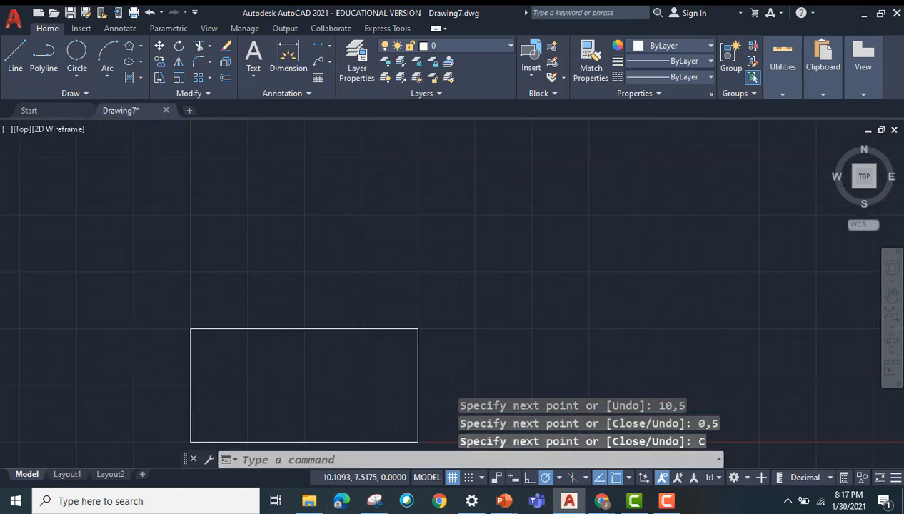
pyautogui.scroll(-2, 417, 269)
pyautogui.moveTo(359, 240); pyautogui.dragTo(270, 216, button='middle')
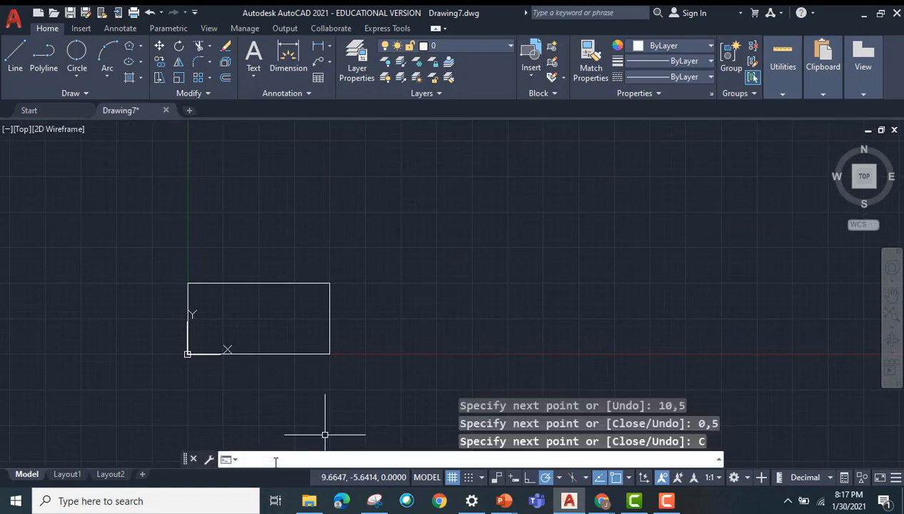
pyautogui.write('XLINE')
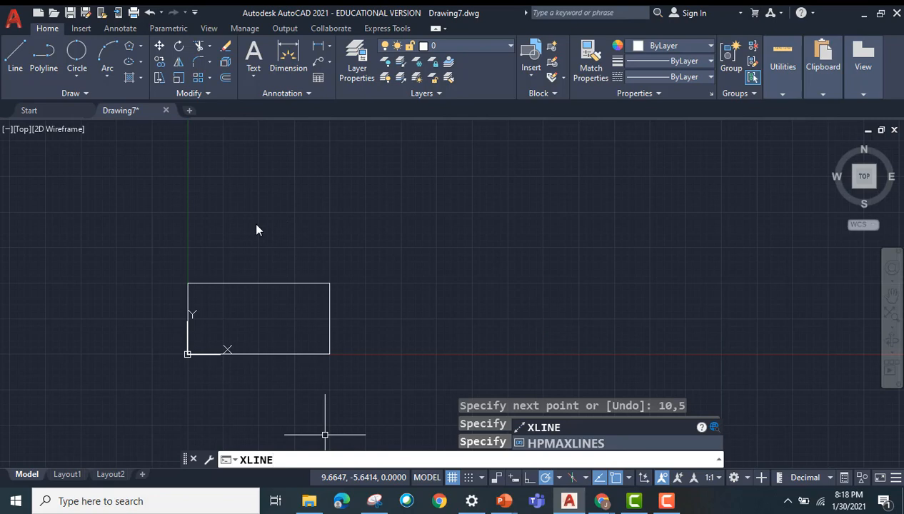
pyautogui.press('Return')
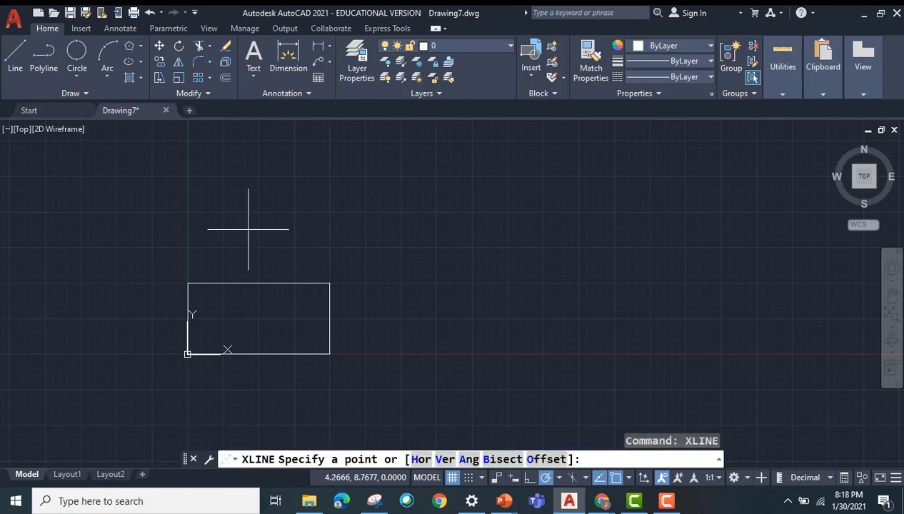
pyautogui.write('0,7')
pyautogui.press('Return')
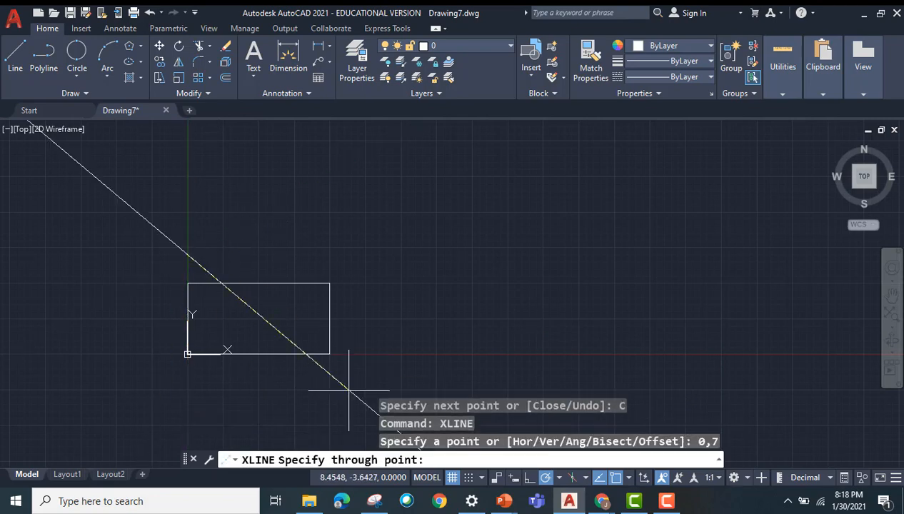
pyautogui.scroll(-4, 389, 226)
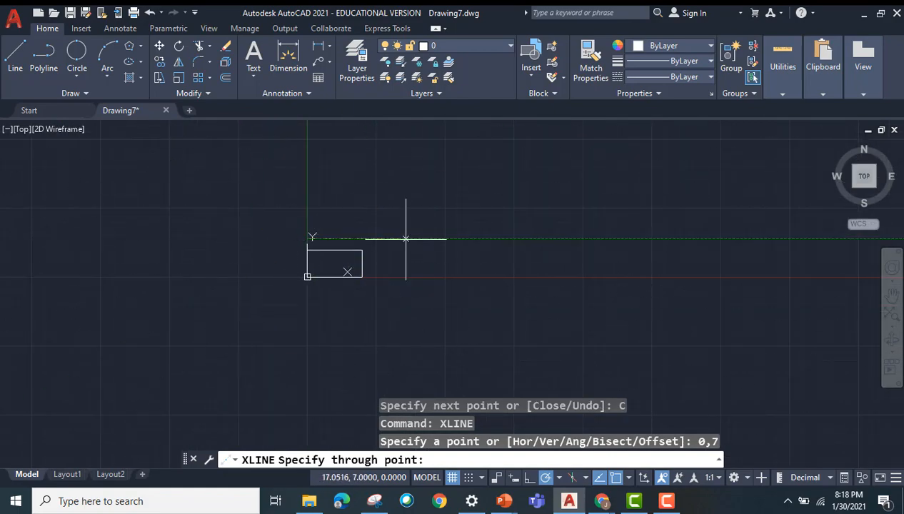
pyautogui.click(445, 234)
pyautogui.click(306, 177)
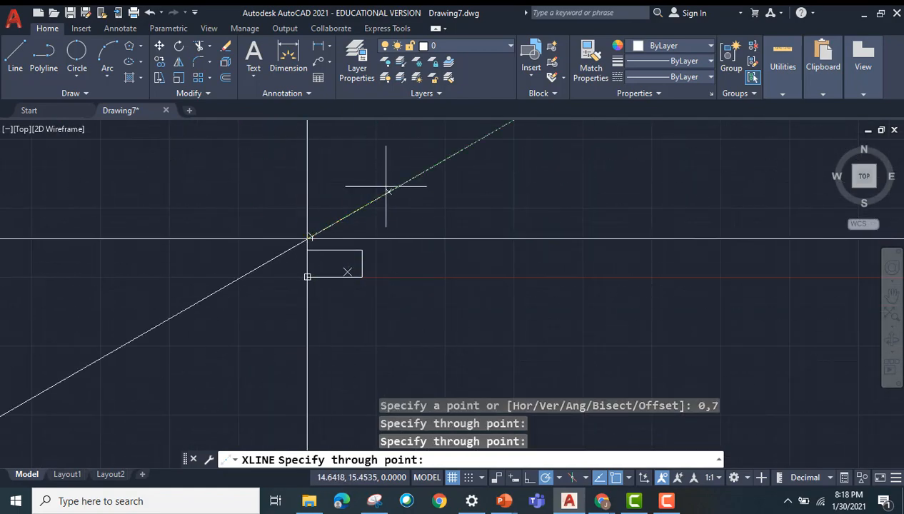
# Step: Add two diagonal construction lines through 0,7, about 30° above and 30° below horizontal, and end the command
pyautogui.click(385, 191)
pyautogui.click(416, 300)
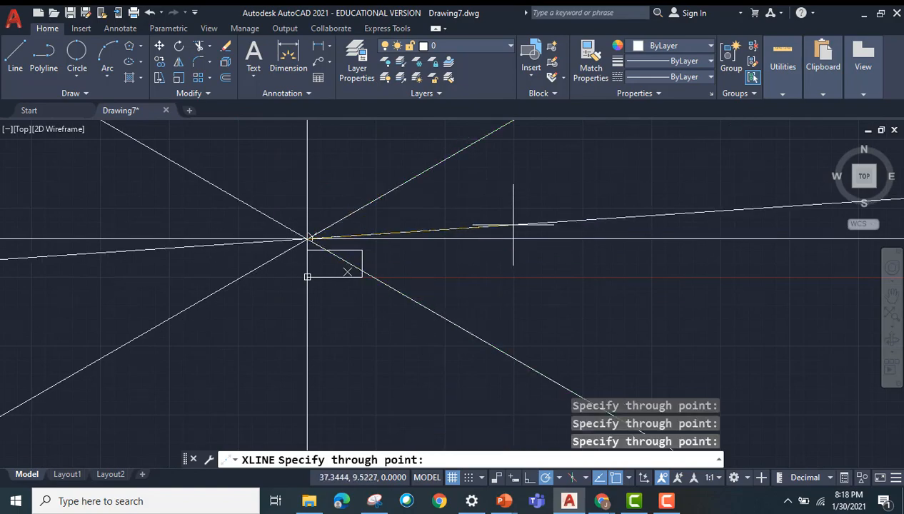
pyautogui.press('Escape')
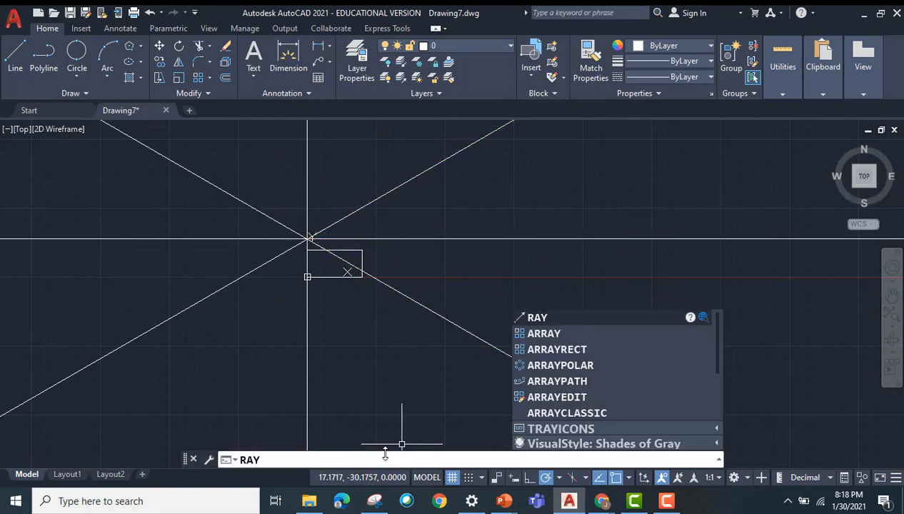
# Step: Draw five rays from the rectangle's corner at 10,0, at about 30°, 0°, 300°, 210° and straight down
pyautogui.press('Return')
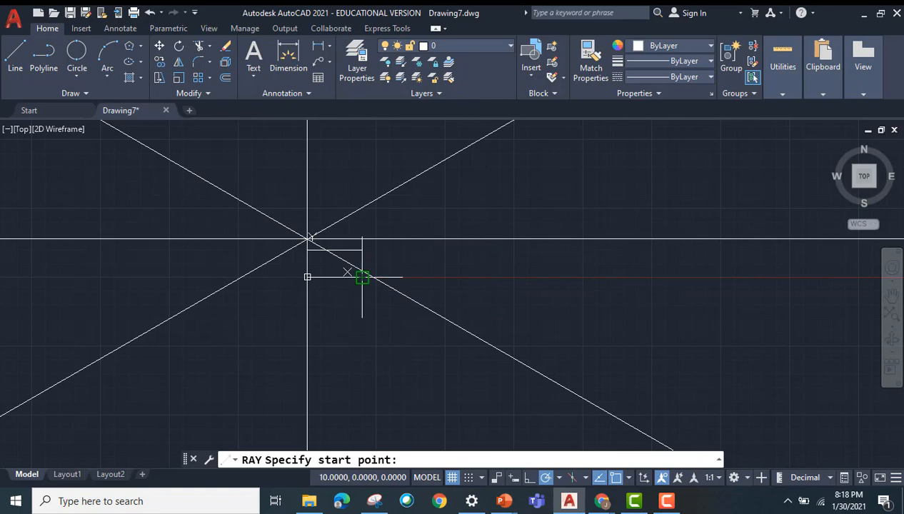
pyautogui.click(362, 277)
pyautogui.scroll(4, 441, 354)
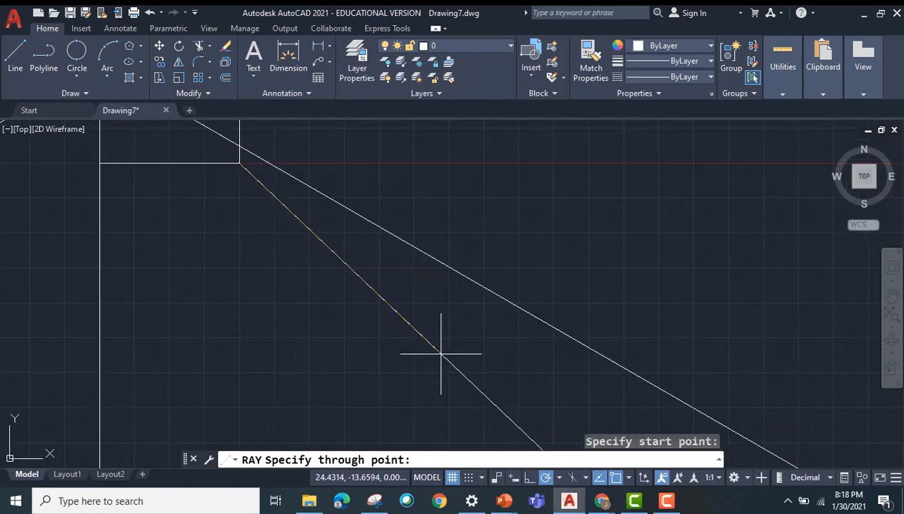
pyautogui.scroll(-4, 440, 353)
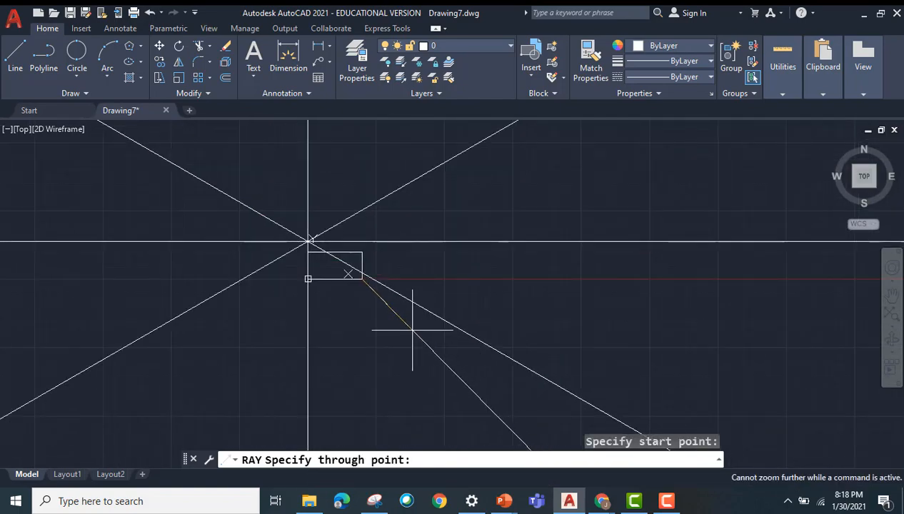
pyautogui.click(444, 230)
pyautogui.click(467, 276)
pyautogui.click(410, 355)
pyautogui.click(302, 349)
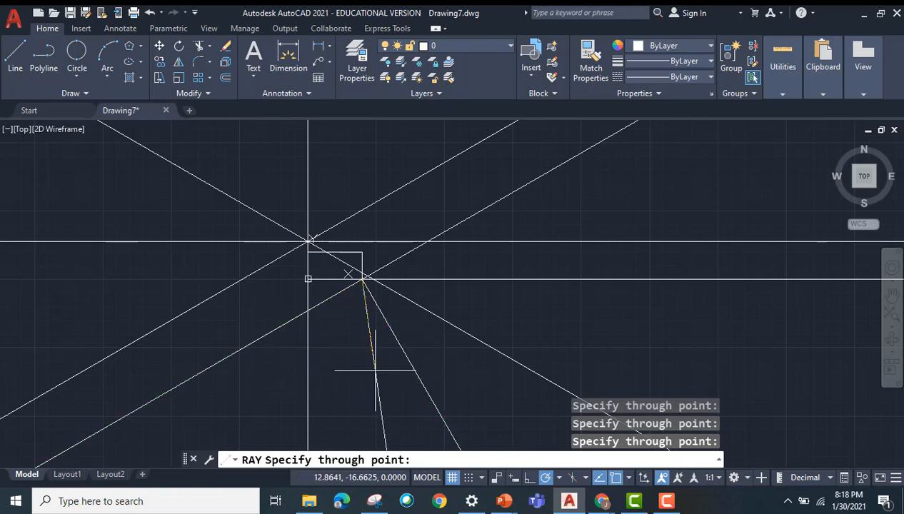
pyautogui.click(364, 372)
pyautogui.press('Escape')
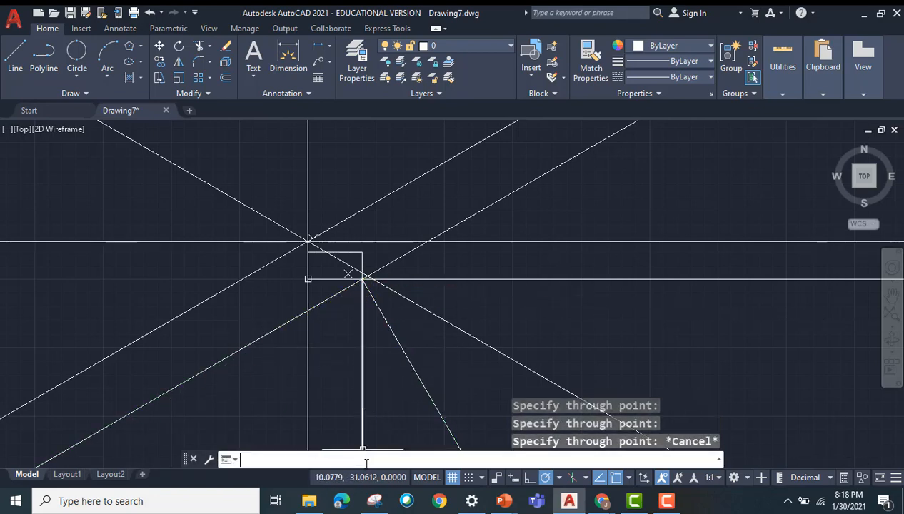
# Step: Start a polyline beyond the rays with three straight segments: about 7 units at 30°, one at 300°, and about 8.5 units at 0°
pyautogui.press('Return')
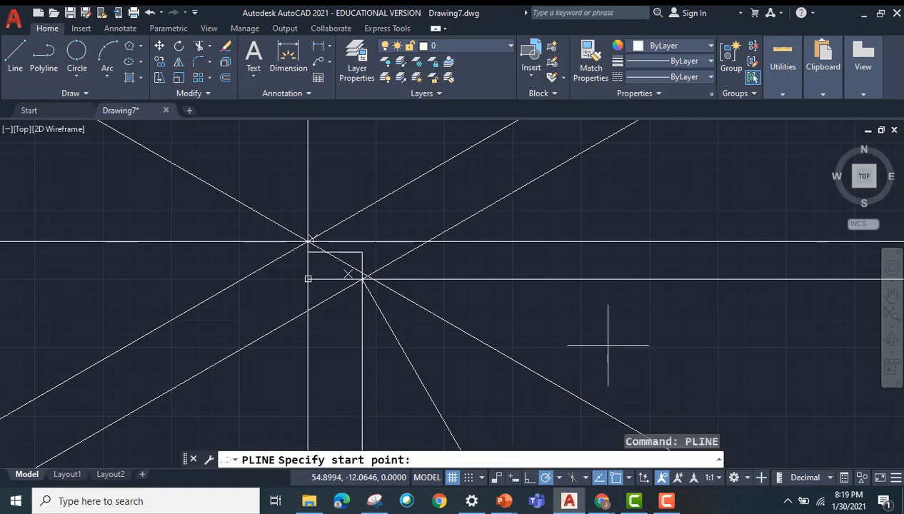
pyautogui.click(546, 347)
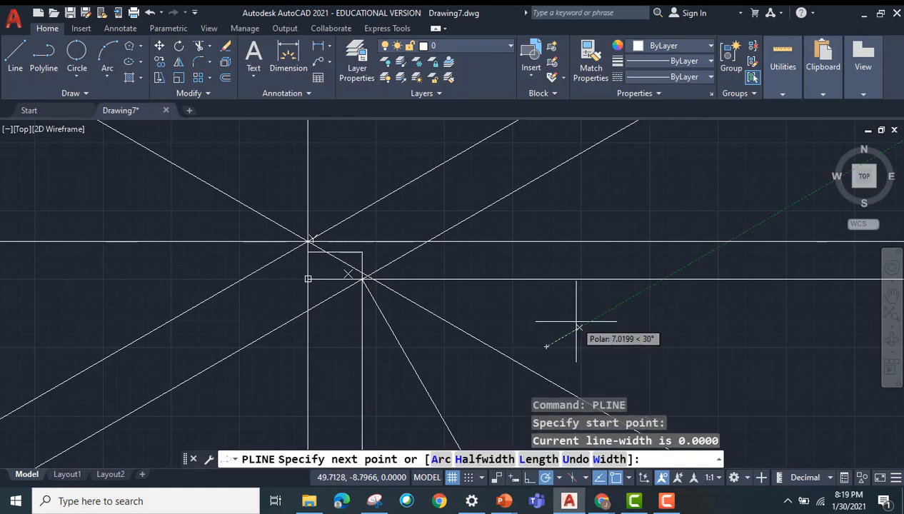
pyautogui.click(579, 328)
pyautogui.click(612, 385)
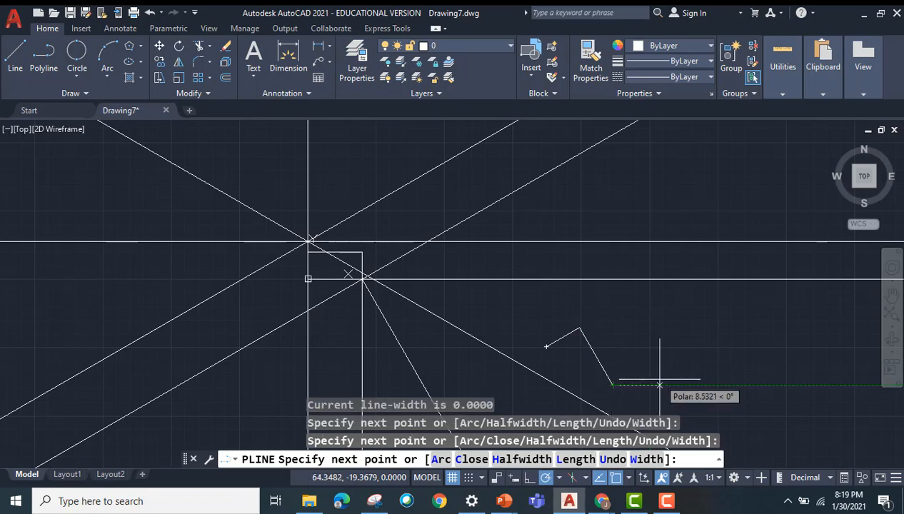
pyautogui.click(658, 385)
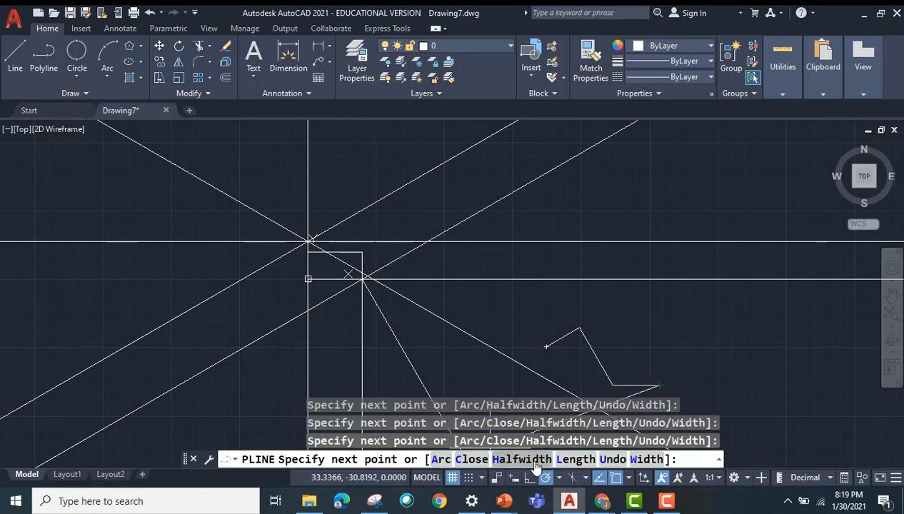
# Step: Switch the polyline to its Arc option and continue it with a chain of looping, wavy arcs
pyautogui.click(441, 460)
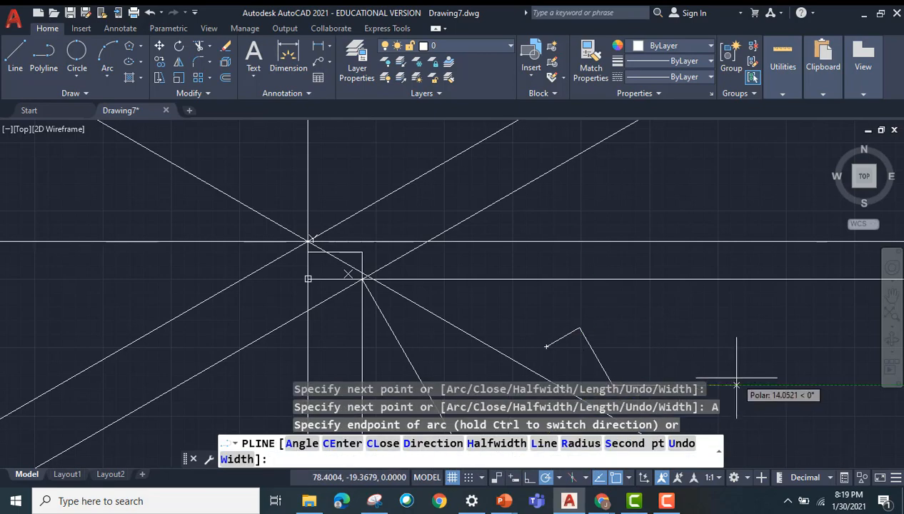
pyautogui.moveTo(608, 274); pyautogui.dragTo(555, 218, button='middle')
pyautogui.click(649, 294)
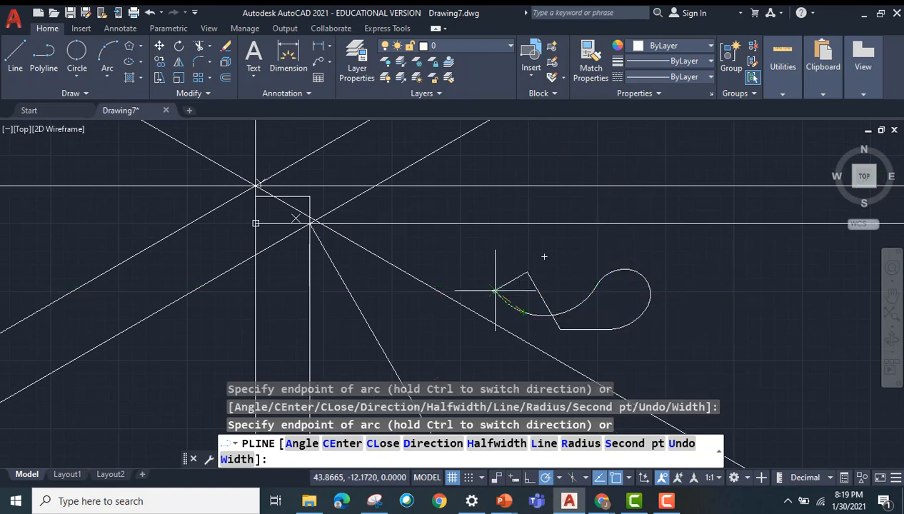
pyautogui.click(582, 293)
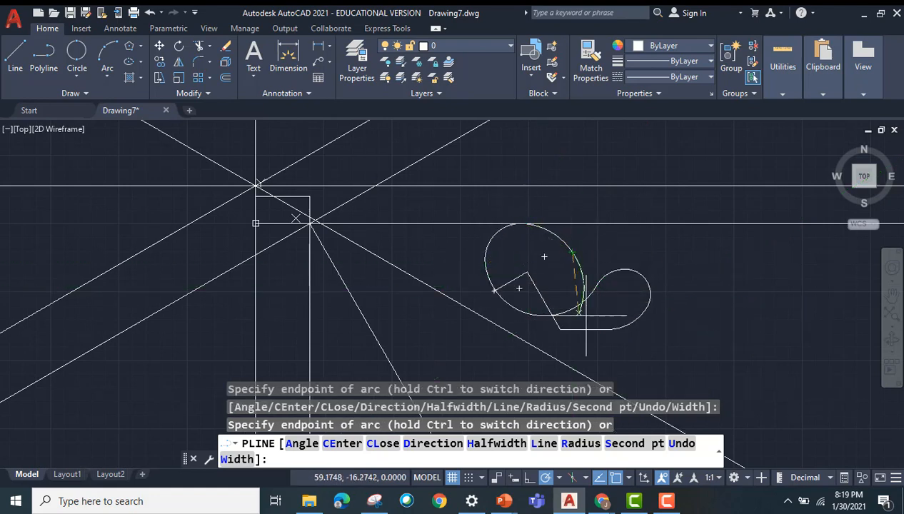
pyautogui.click(677, 335)
pyautogui.click(698, 287)
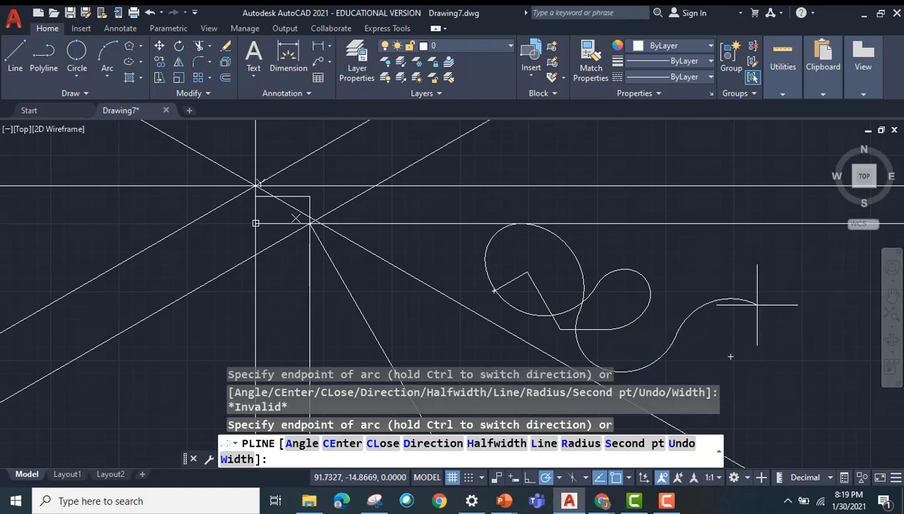
pyautogui.click(759, 306)
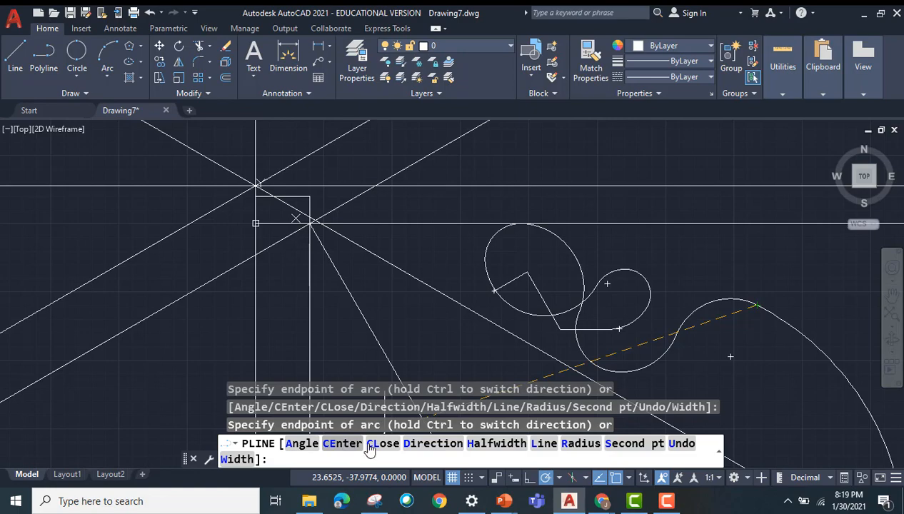
# Step: Switch the polyline back to Line, add straight segments going down, right, up and left, and end it
pyautogui.click(544, 443)
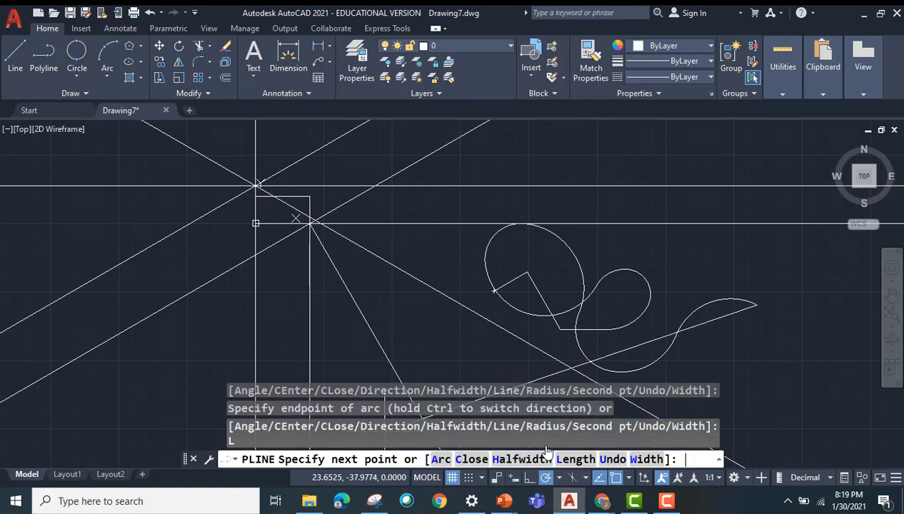
pyautogui.click(805, 369)
pyautogui.click(805, 265)
pyautogui.click(709, 265)
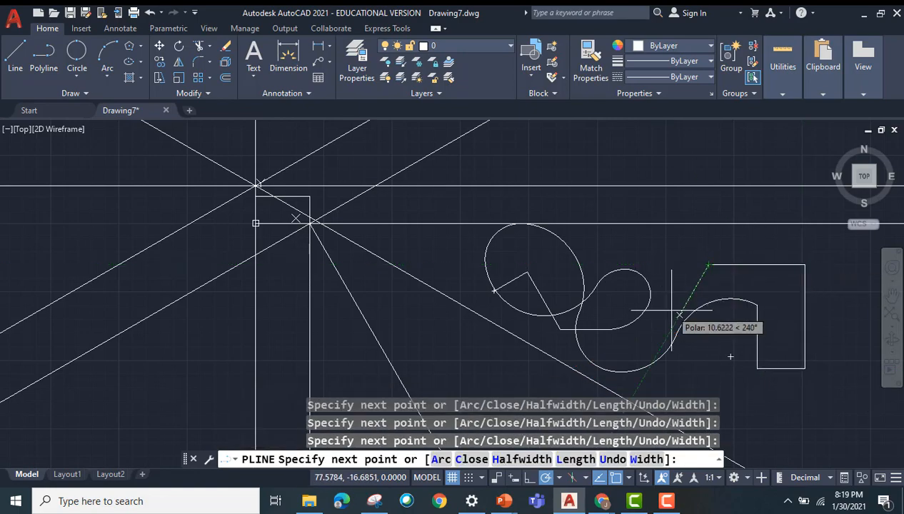
pyautogui.press('Escape')
# Step: Select the finished polyline to check whether it behaves as a single object, and clear the selection
pyautogui.click(755, 359)
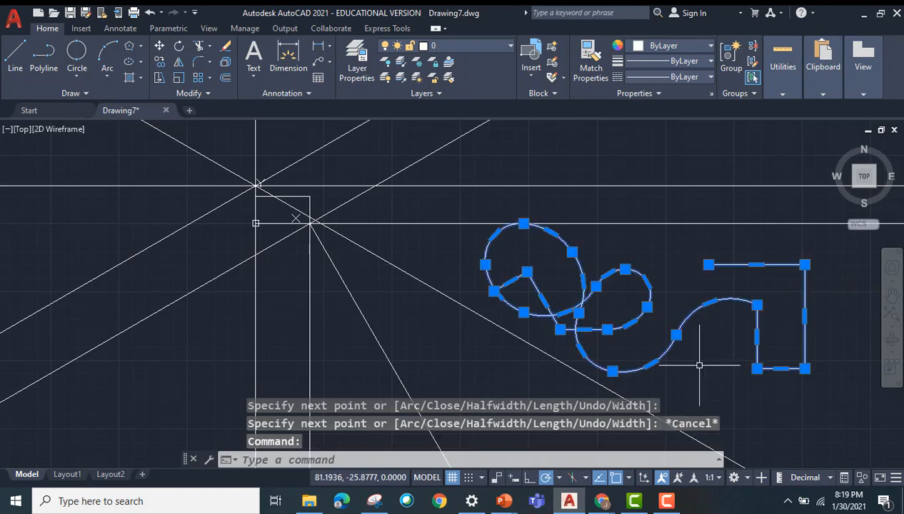
pyautogui.press('Escape')
pyautogui.click(686, 327)
pyautogui.press('Escape')
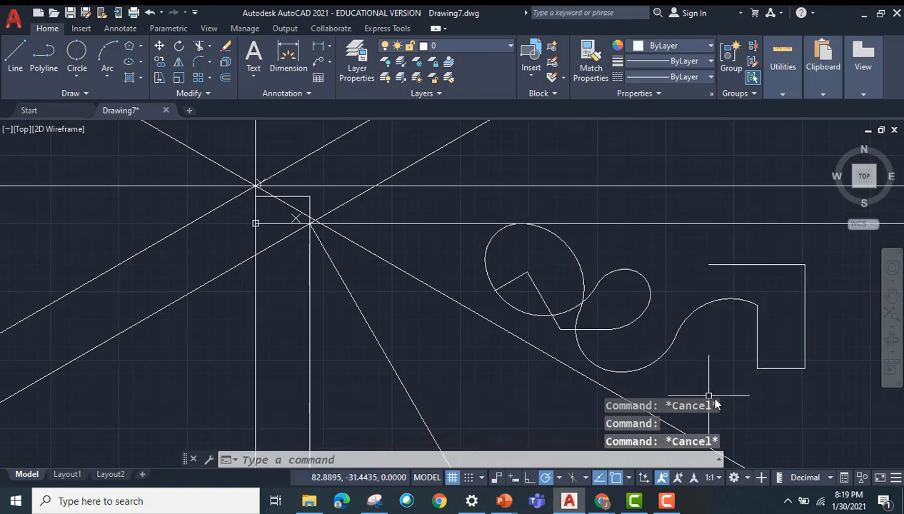
# Step: Select all objects in the drawing and erase them
pyautogui.click(537, 460)
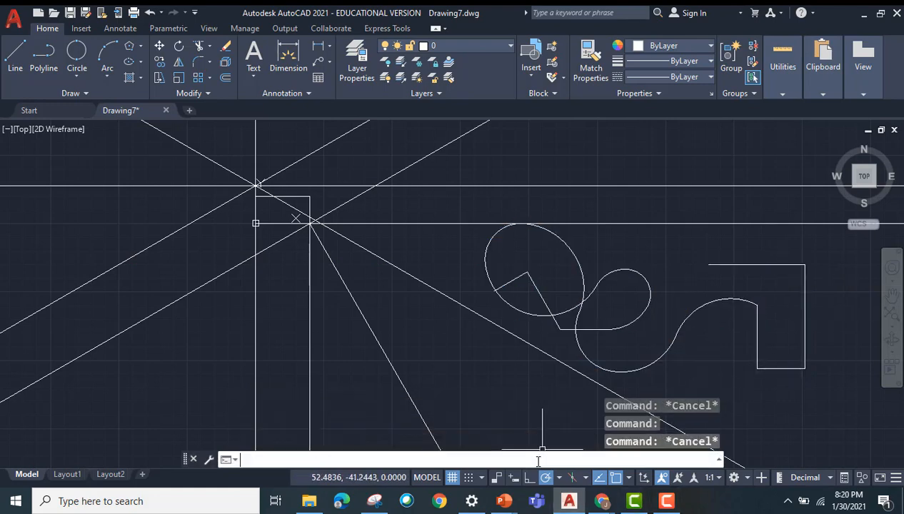
pyautogui.hotkey('ctrl', 'a')
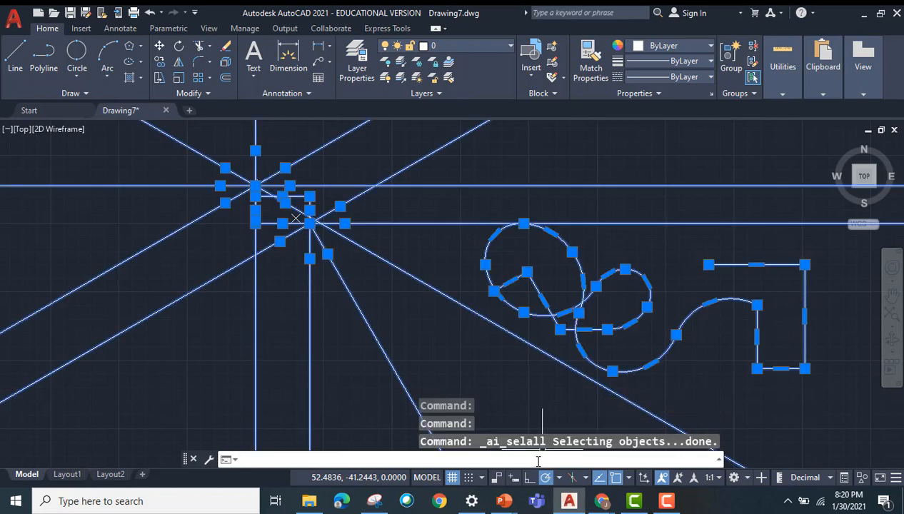
pyautogui.press('Delete')
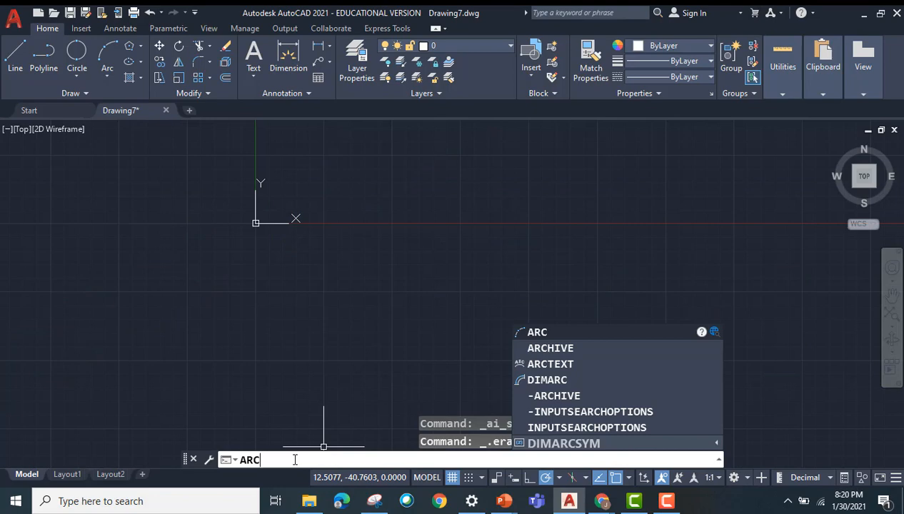
# Step: Draw a 3-Point arc bulging upward, just below and to the right of the origin
pyautogui.click(106, 79)
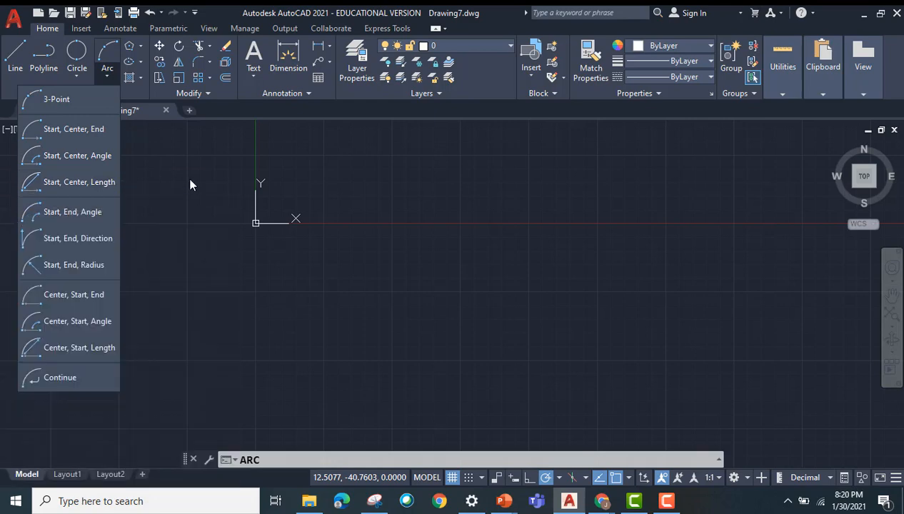
pyautogui.click(87, 107)
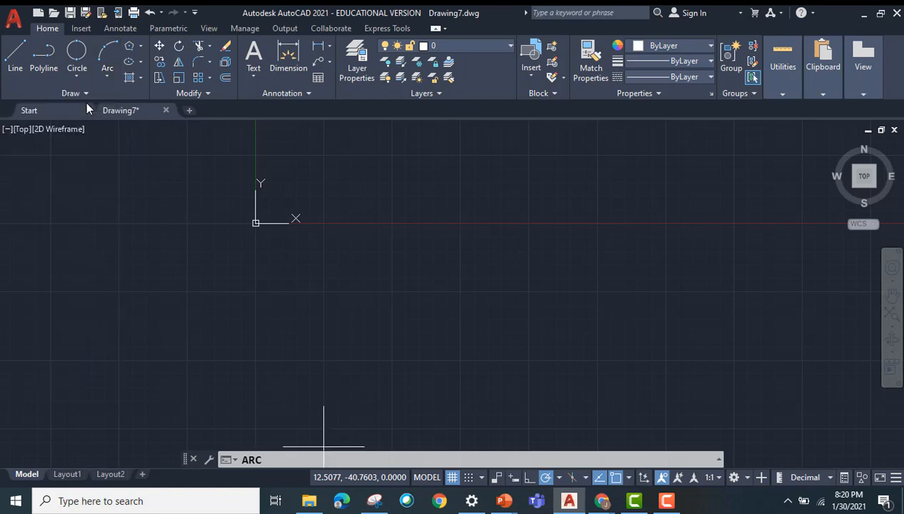
pyautogui.click(326, 290)
pyautogui.click(406, 235)
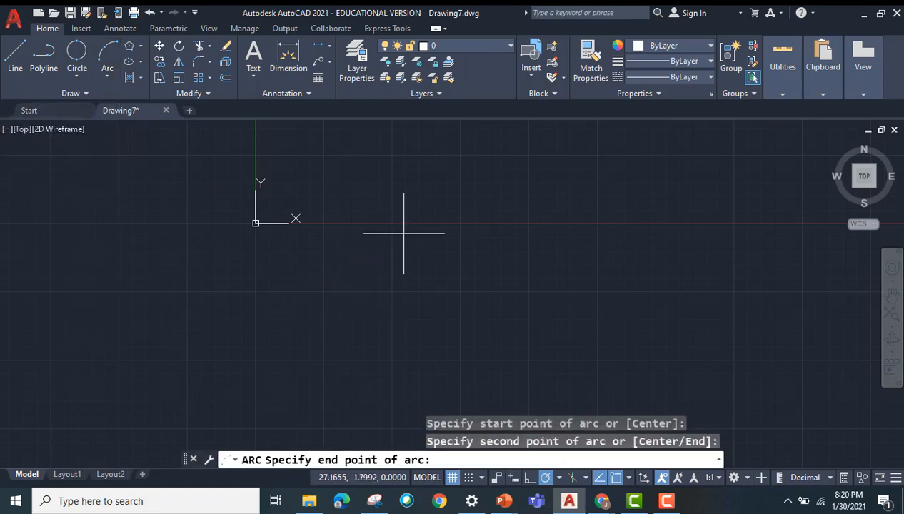
pyautogui.click(512, 290)
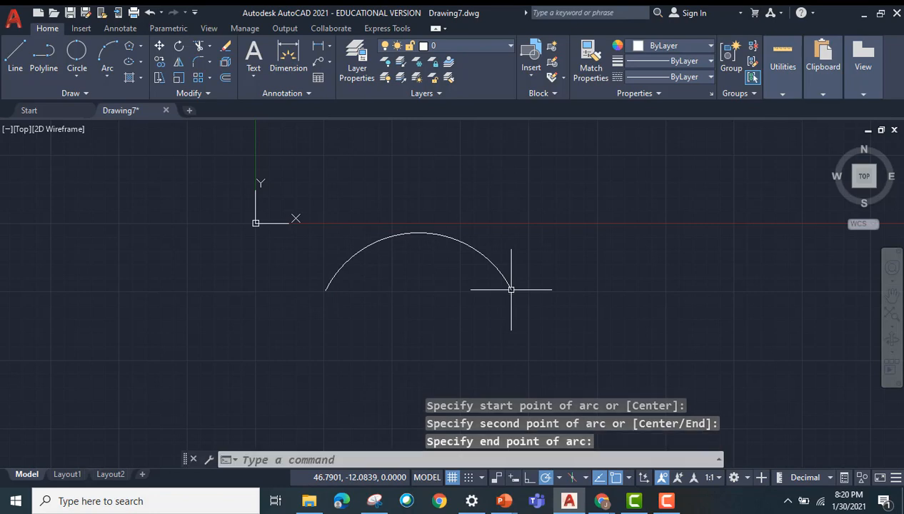
# Step: Draw a Start, Center, End arc below the first arc, forming a lower half circle with its ends level
pyautogui.click(105, 76)
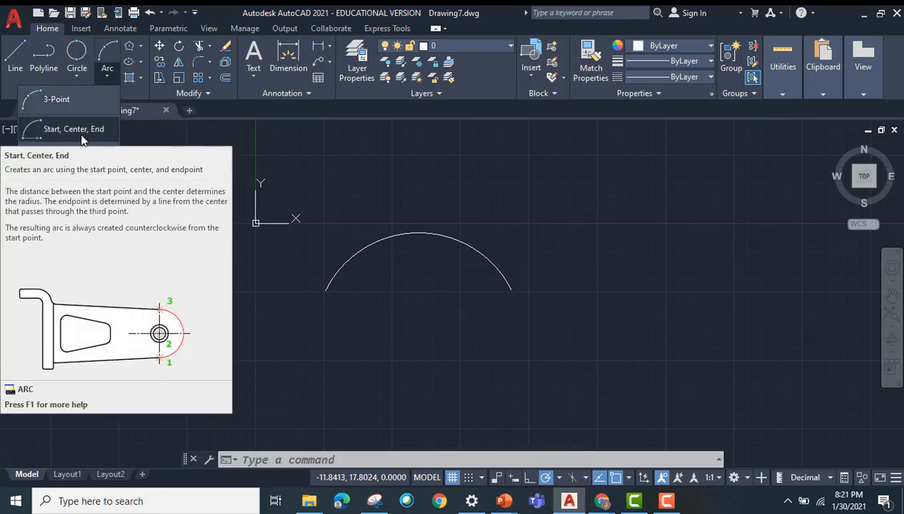
pyautogui.click(81, 138)
pyautogui.click(325, 362)
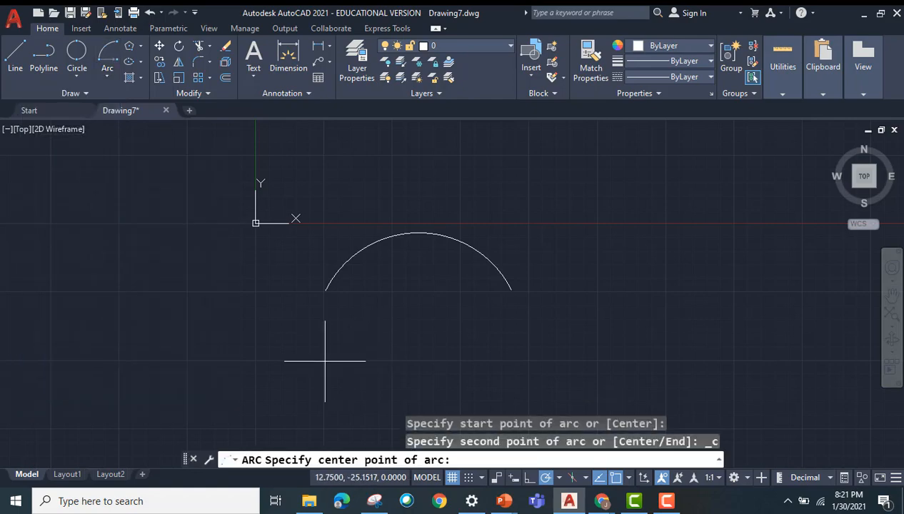
pyautogui.click(400, 362)
pyautogui.click(481, 362)
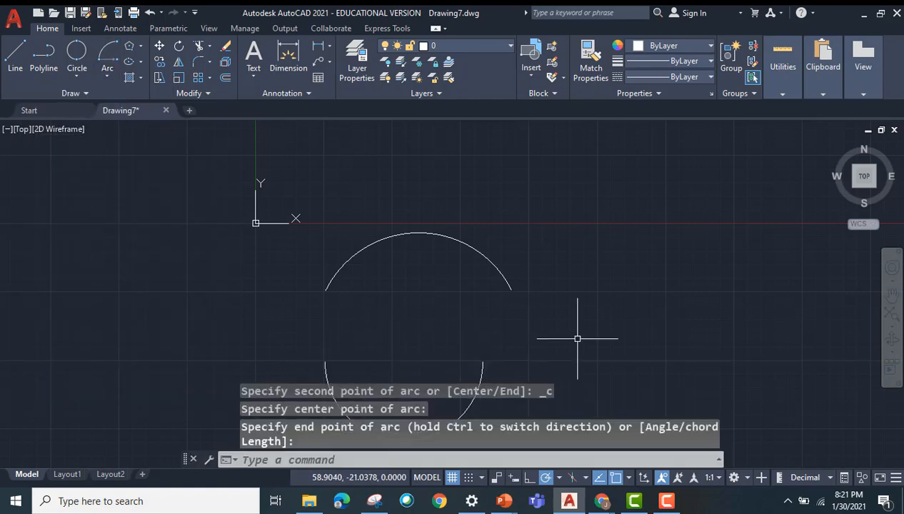
# Step: Draw a large Start, End, Angle arc to the right of the other arcs, with its gap facing upward
pyautogui.moveTo(577, 339)
pyautogui.mouseDown(button='middle')
pyautogui.moveTo(481, 244)
pyautogui.moveTo(461, 257)
pyautogui.mouseUp(button='middle')
pyautogui.click(99, 74)
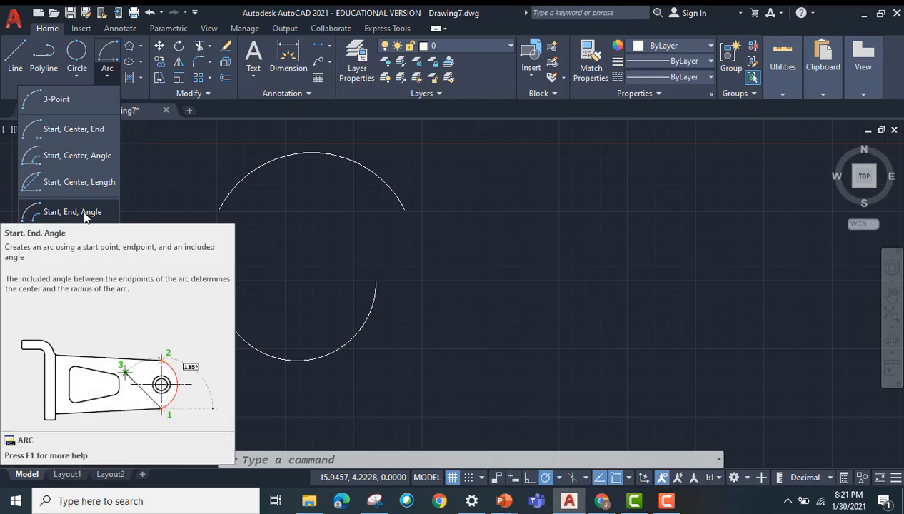
pyautogui.click(83, 210)
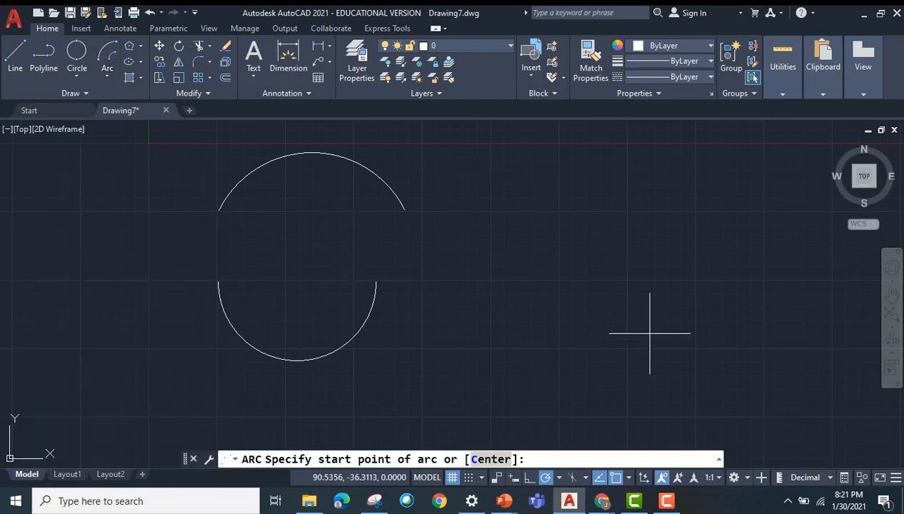
pyautogui.click(508, 263)
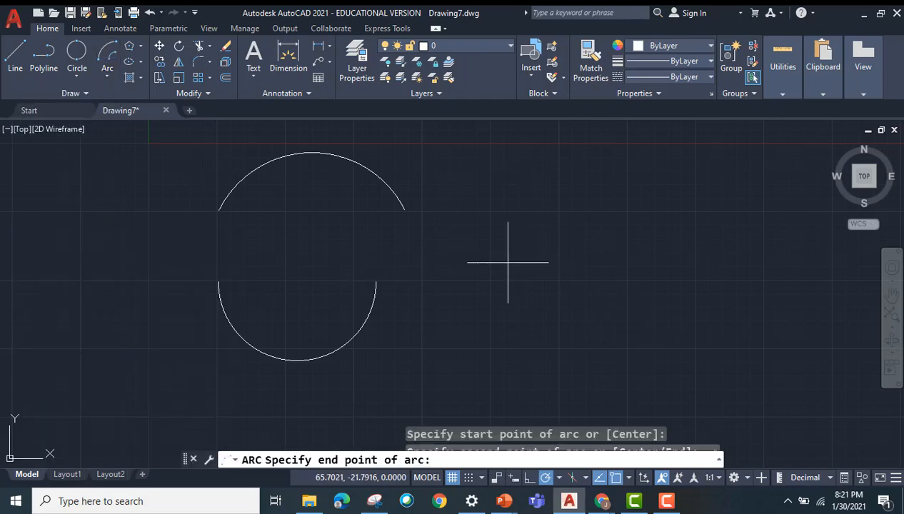
pyautogui.click(632, 262)
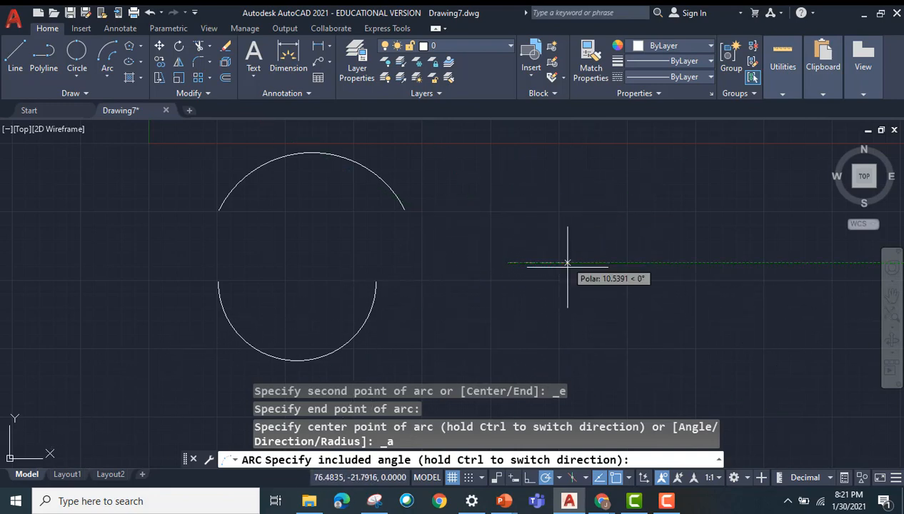
pyautogui.click(526, 325)
# Step: Use the arc Continue option to add a tangent arc curving upward from the right end of the large arc
pyautogui.scroll(-4, 529, 325)
pyautogui.click(109, 75)
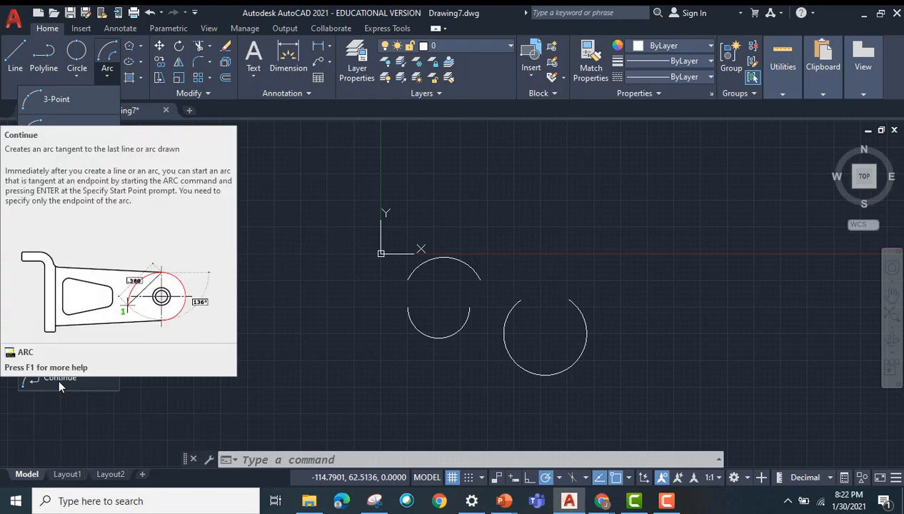
pyautogui.click(58, 377)
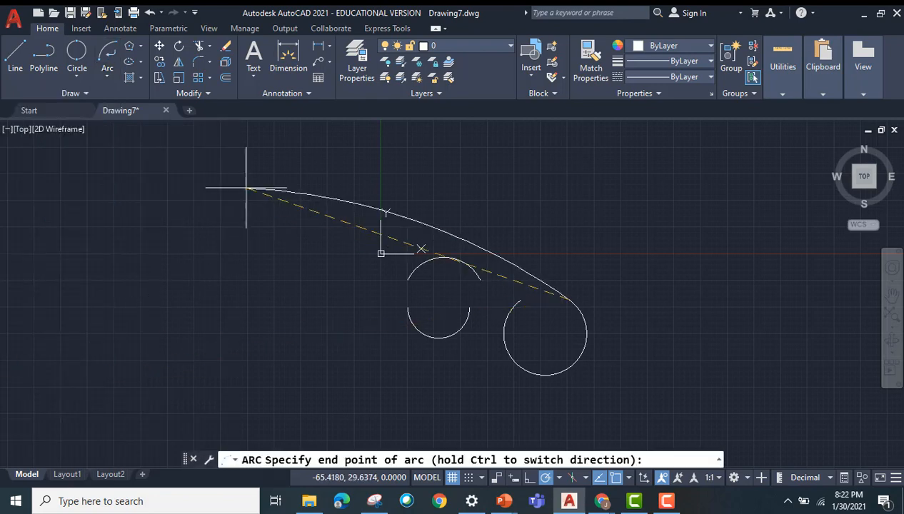
pyautogui.click(545, 221)
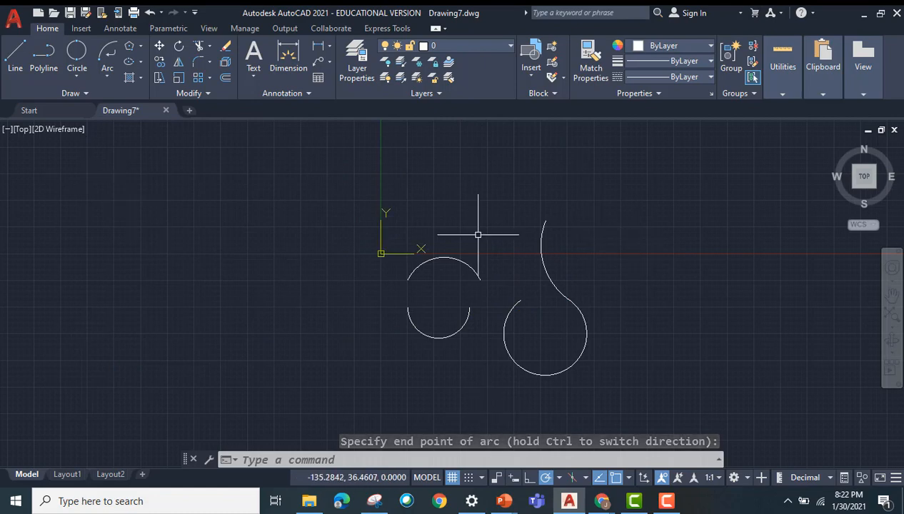
# Step: Draw a circle in the empty area left of the origin from its center, using the Diameter option and a picked size
pyautogui.click(76, 79)
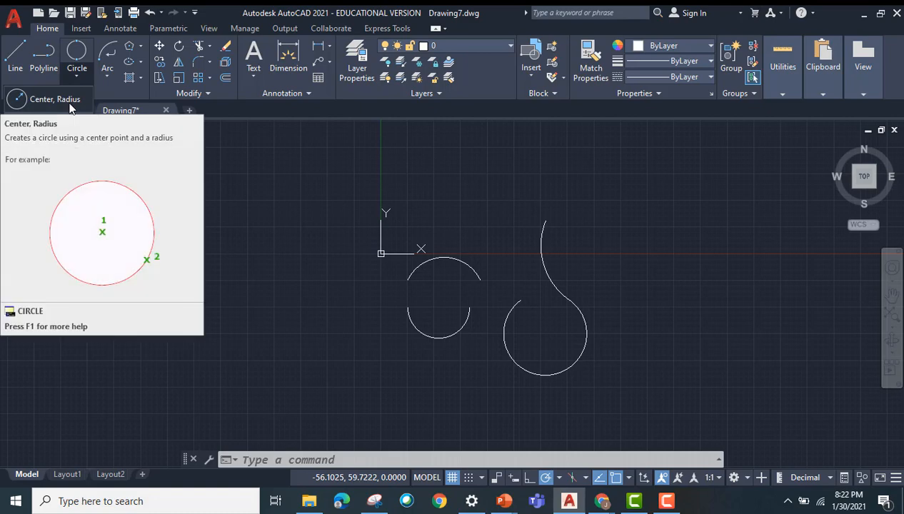
pyautogui.click(69, 107)
pyautogui.click(135, 224)
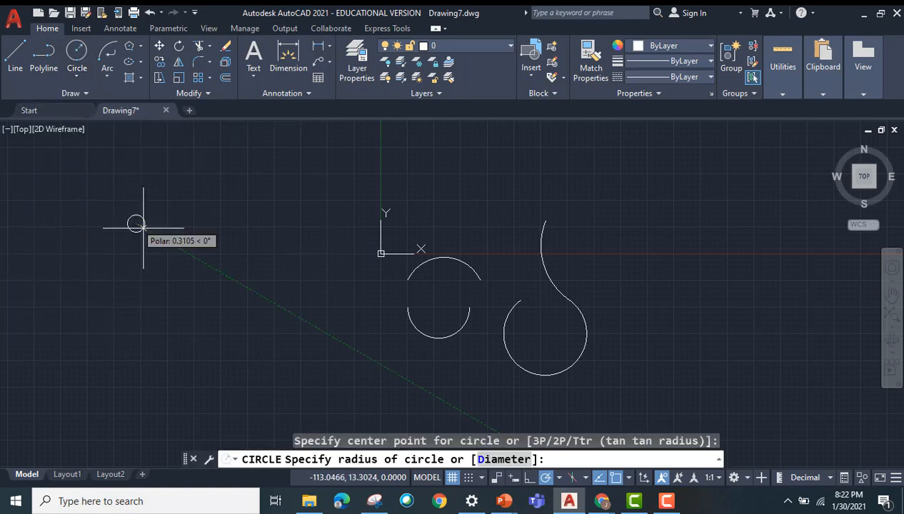
pyautogui.click(495, 459)
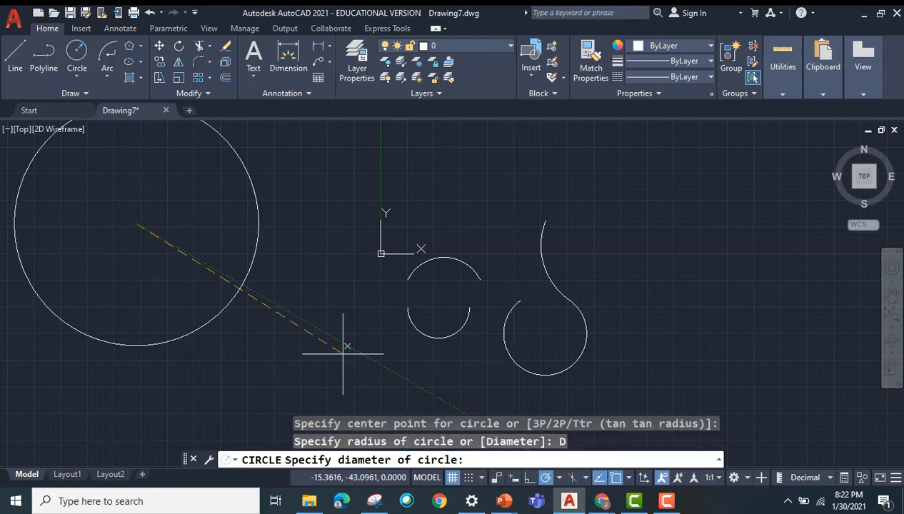
pyautogui.write('R')
pyautogui.press('Return')
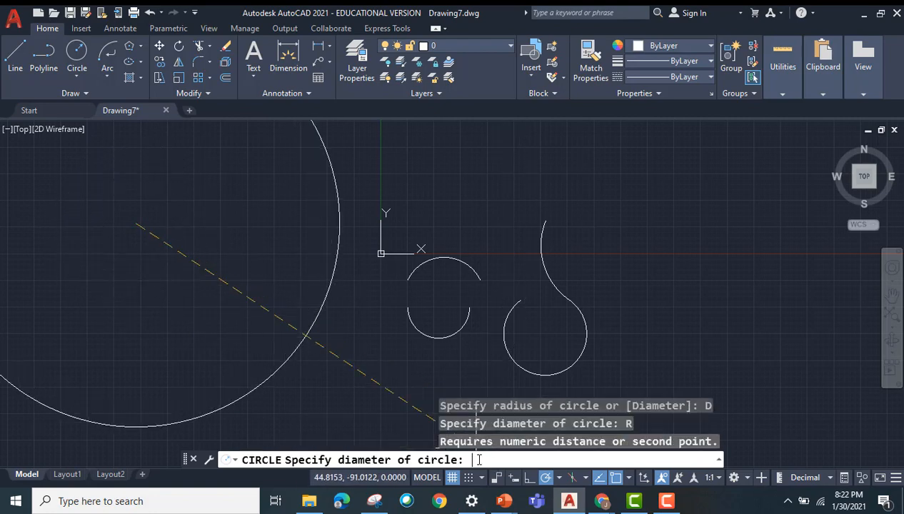
pyautogui.click(212, 262)
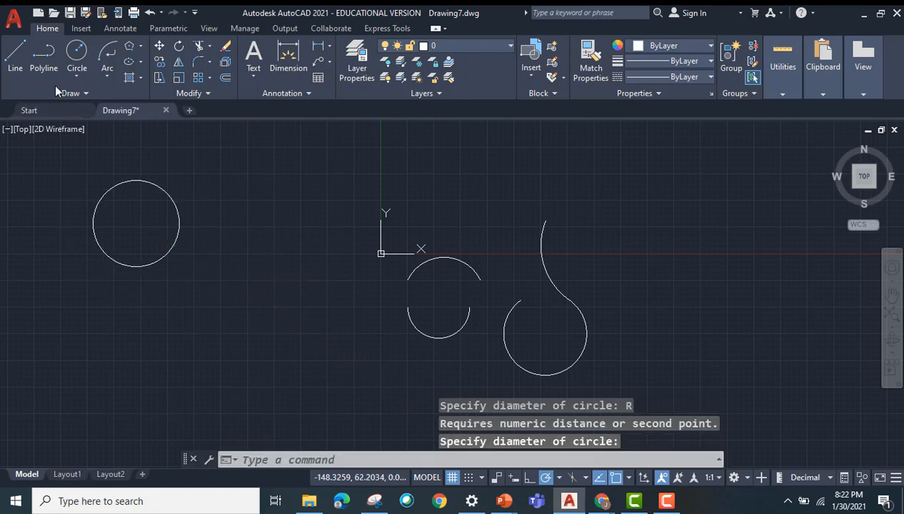
# Step: Draw a 2-Point circle of about 8.5 radius from the large arc's free left end to the tangent arc
pyautogui.click(78, 76)
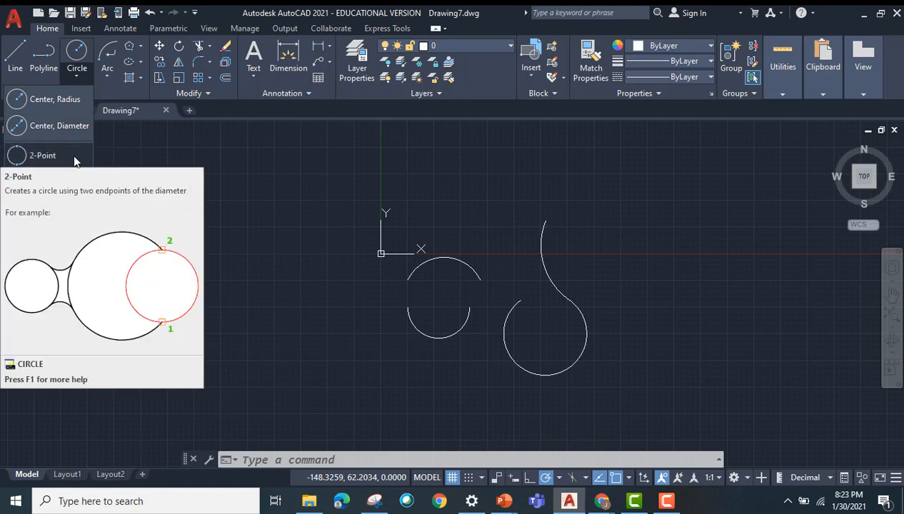
pyautogui.click(74, 158)
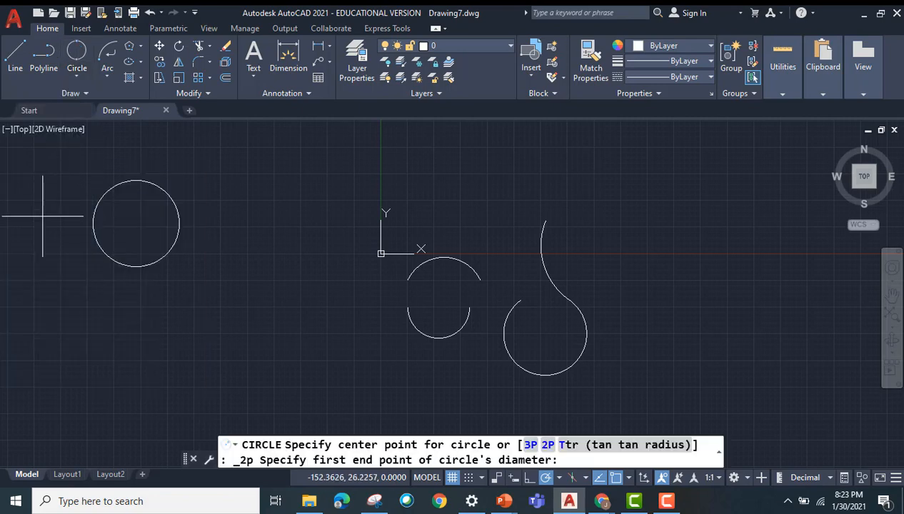
pyautogui.scroll(6, 543, 314)
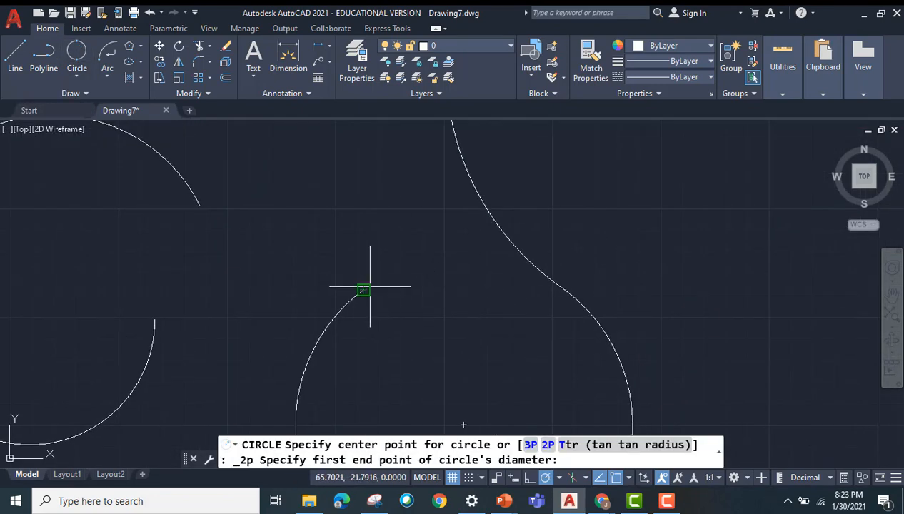
pyautogui.click(363, 291)
pyautogui.click(493, 218)
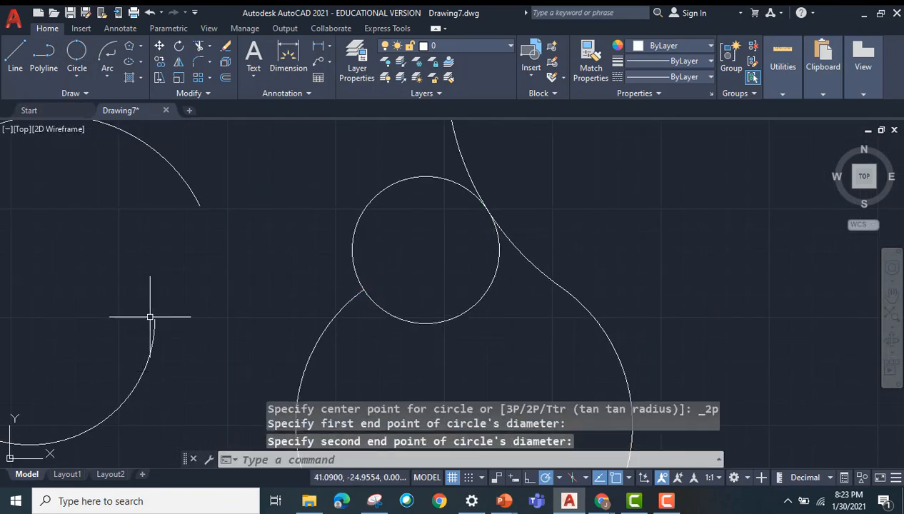
# Step: Draw a circle of about 14.2 radius centered on the lower half-circle arc's right end, reaching the upper arc's right end
pyautogui.press('Return')
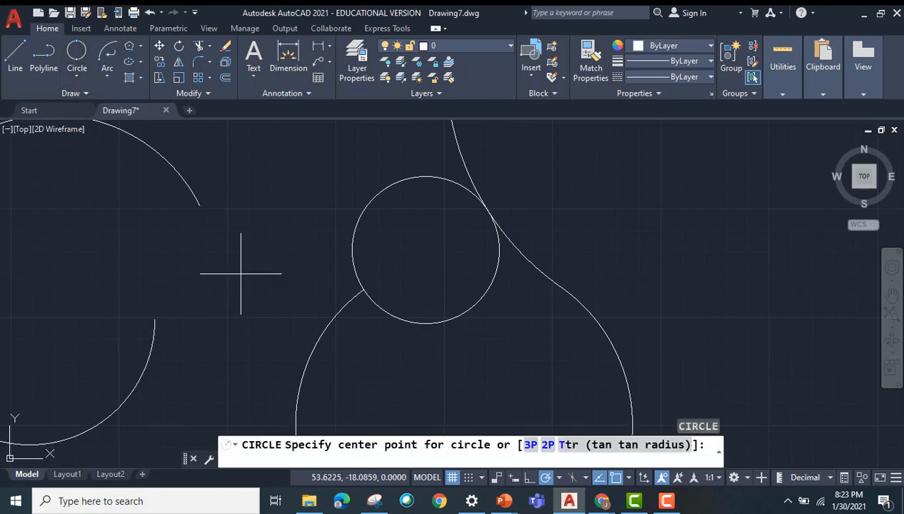
pyautogui.click(154, 319)
pyautogui.click(198, 202)
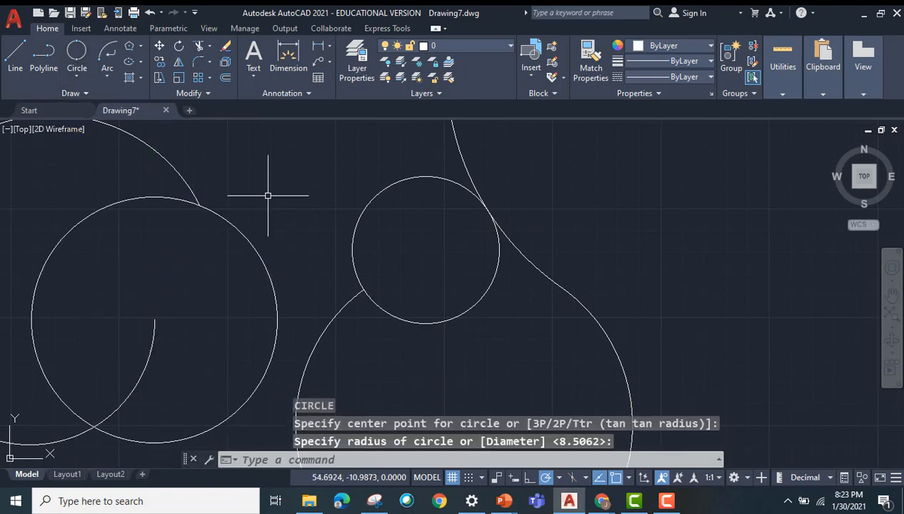
# Step: Draw a wide rectangle by two opposite corners in the empty area to the right of the arcs and circles
pyautogui.scroll(2, 237, 252)
pyautogui.scroll(-4, 237, 252)
pyautogui.click(77, 76)
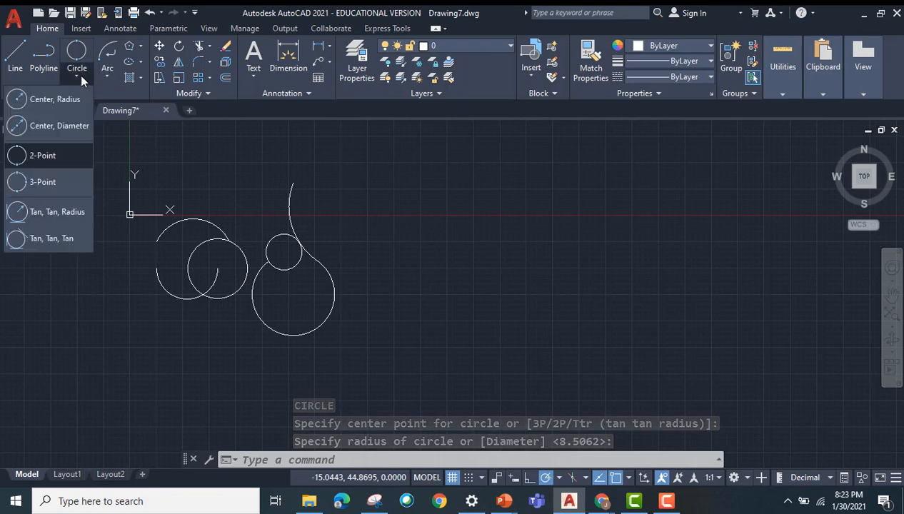
pyautogui.click(57, 212)
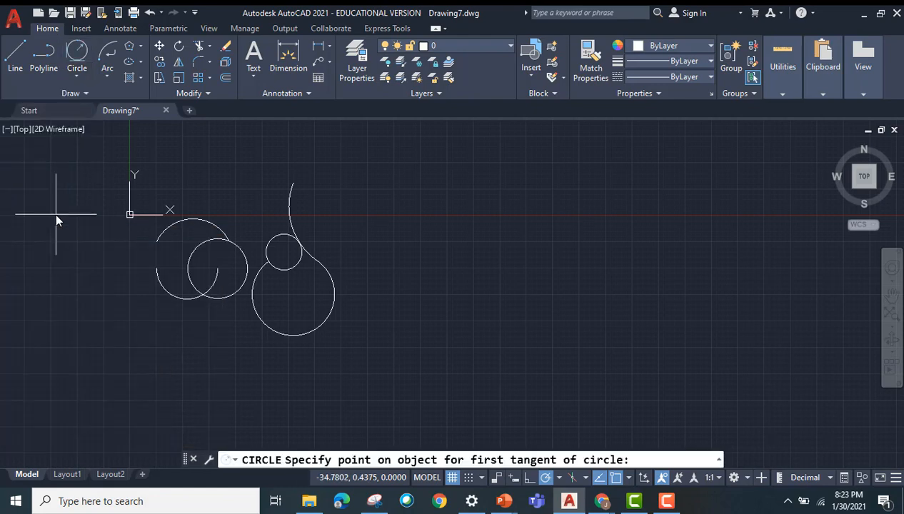
pyautogui.click(142, 46)
pyautogui.click(114, 67)
pyautogui.click(437, 189)
pyautogui.click(674, 325)
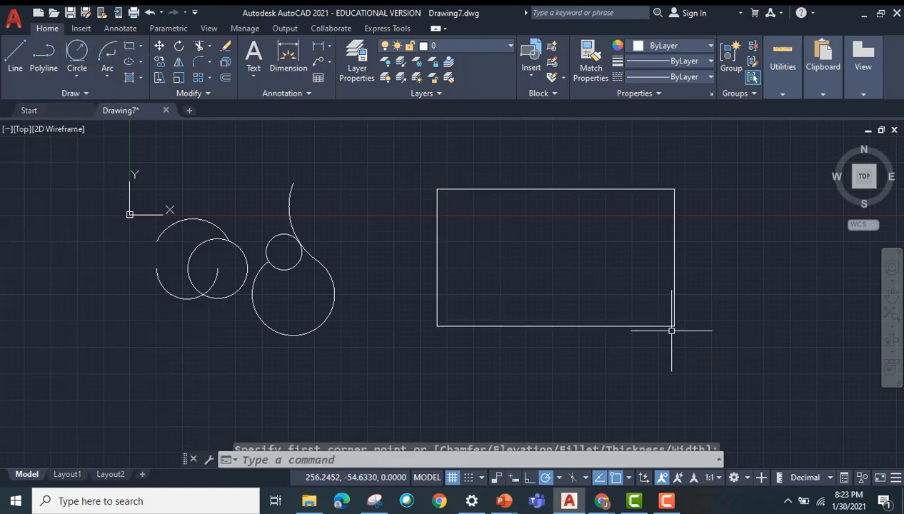
# Step: Draw a Tan, Tan, Radius circle of radius 15 tangent to the large rectangle's left and upper edges
pyautogui.click(68, 78)
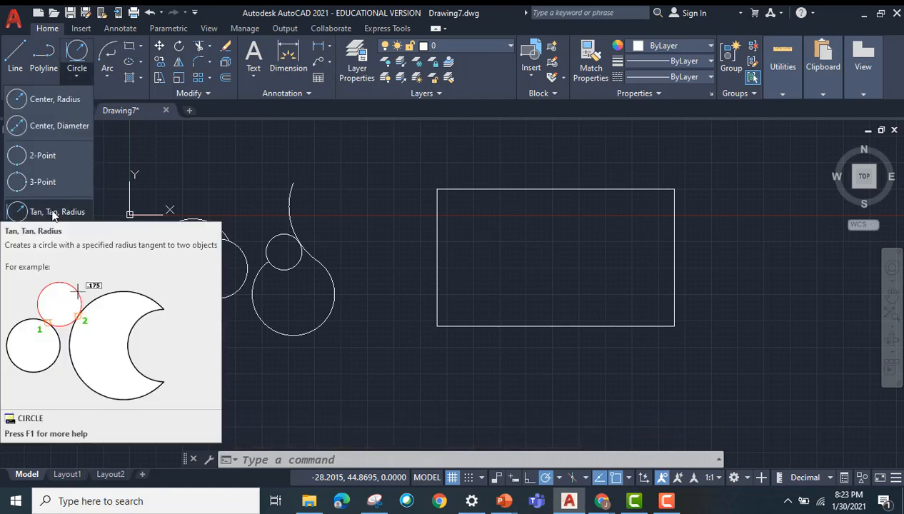
pyautogui.click(53, 212)
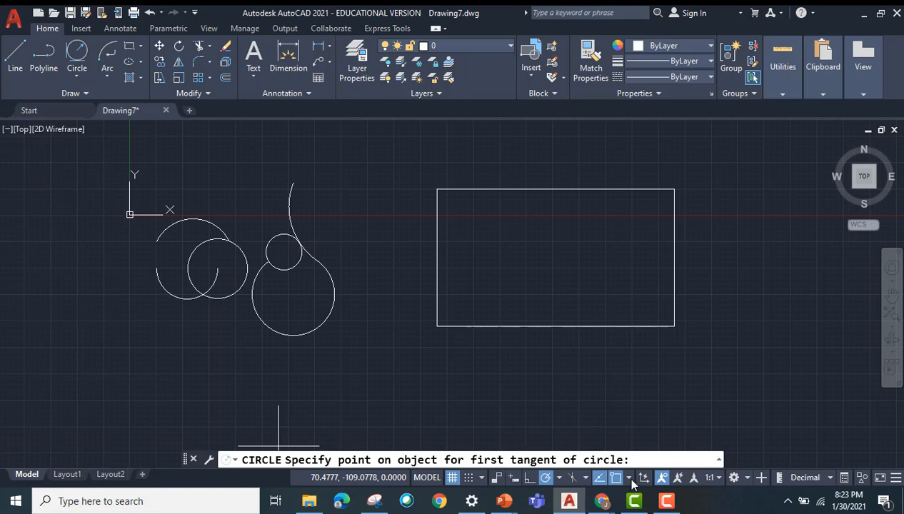
pyautogui.click(438, 252)
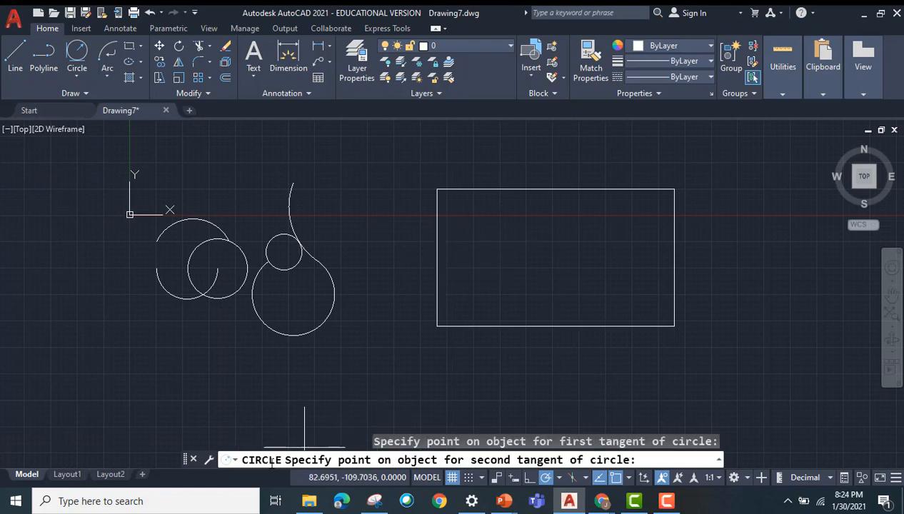
pyautogui.click(521, 188)
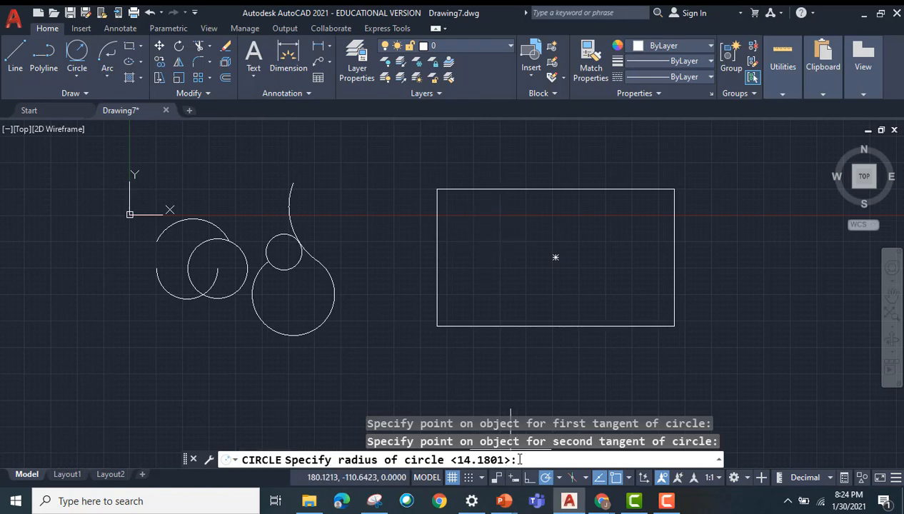
pyautogui.press('Return')
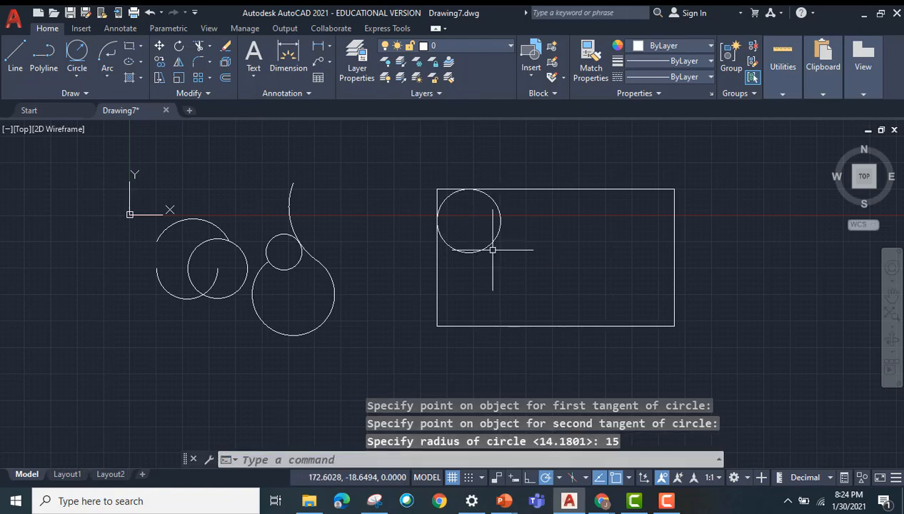
pyautogui.scroll(3, 483, 207)
pyautogui.scroll(-4, 483, 204)
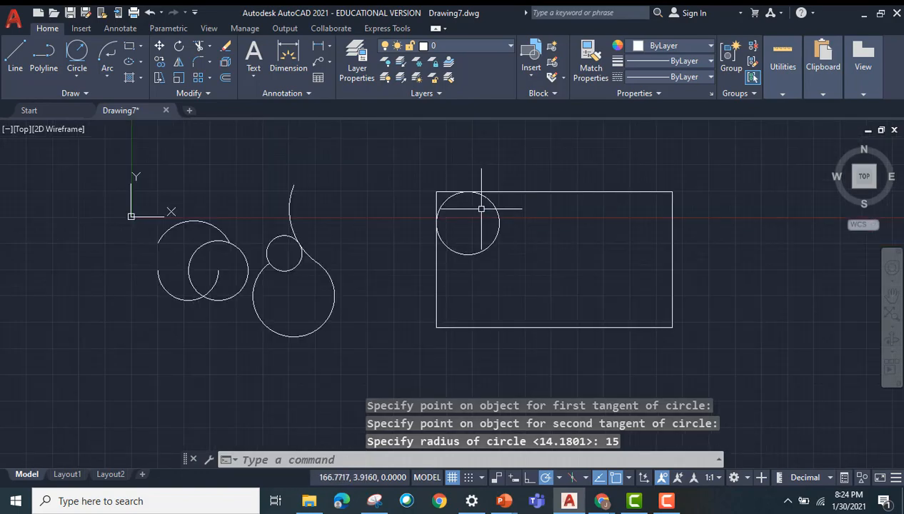
# Step: Draw a Tan, Tan, Tan circle touching the large rectangle's upper, right and lower edges
pyautogui.click(75, 75)
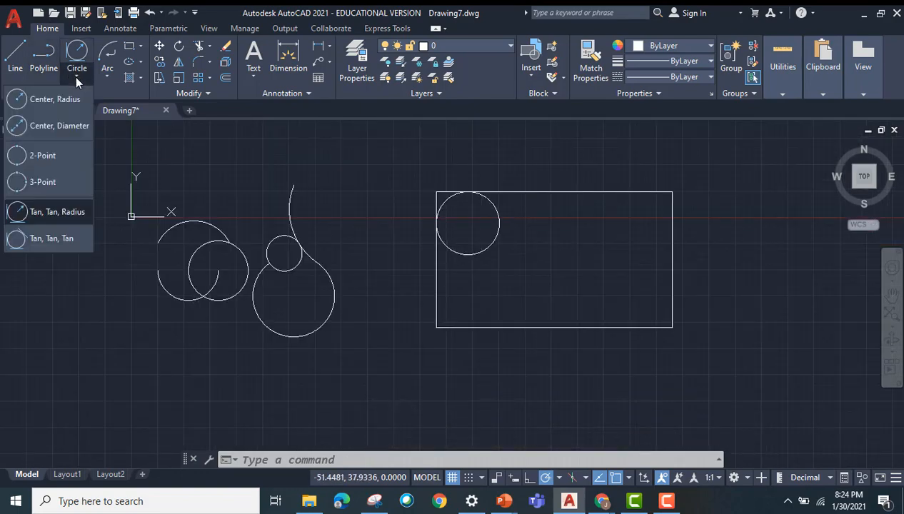
pyautogui.click(51, 239)
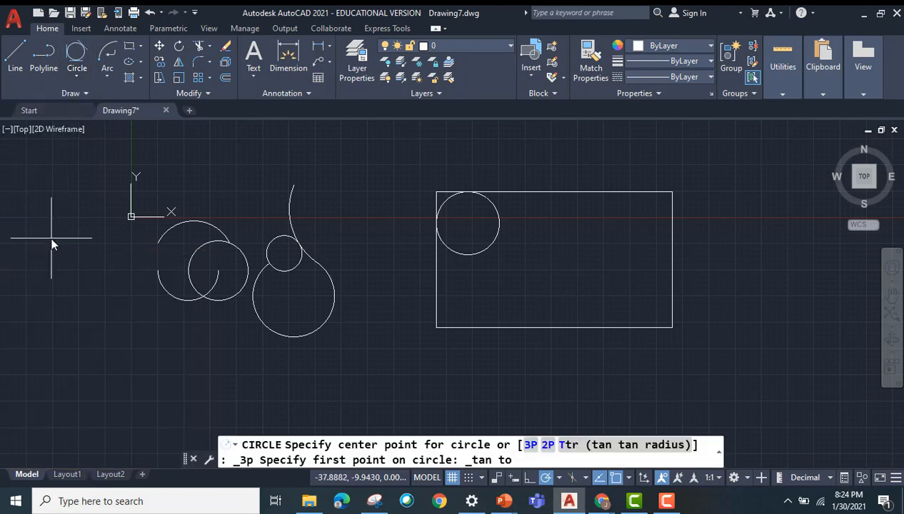
pyautogui.click(579, 196)
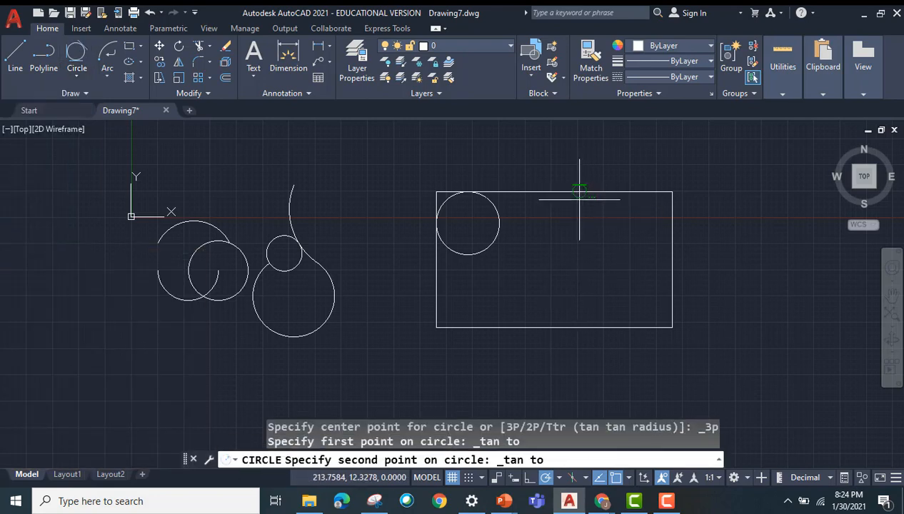
pyautogui.click(670, 255)
pyautogui.click(603, 328)
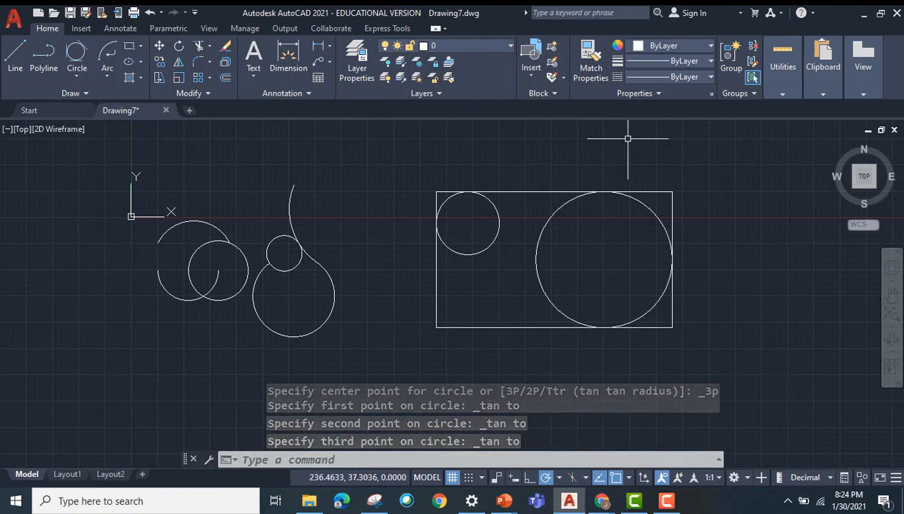
# Step: Draw a wide, low rectangle by two opposite corners in the empty area below the arcs and small circles
pyautogui.click(140, 45)
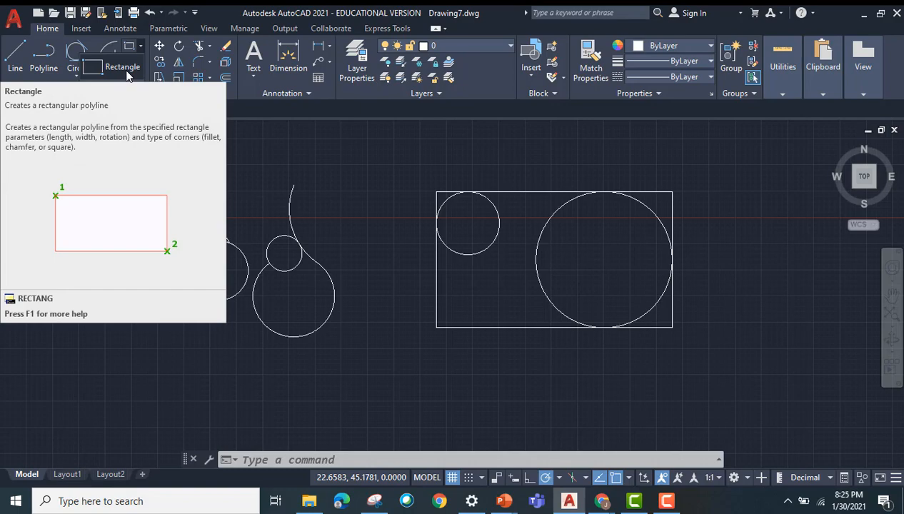
pyautogui.click(123, 67)
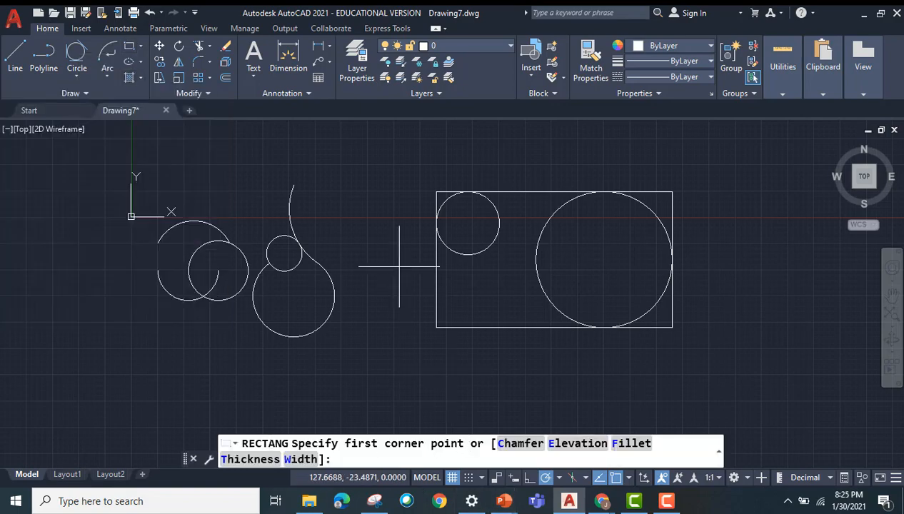
pyautogui.click(130, 405)
pyautogui.scroll(2, 227, 369)
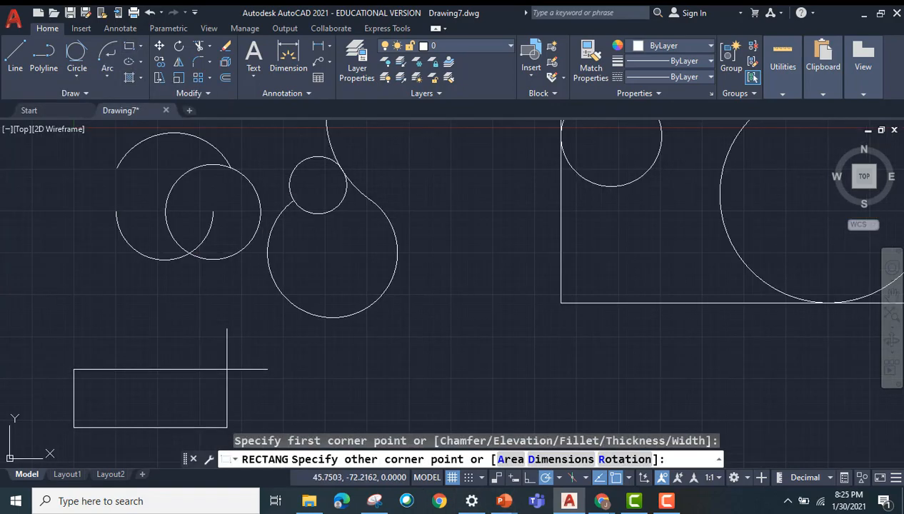
pyautogui.scroll(-2, 300, 238)
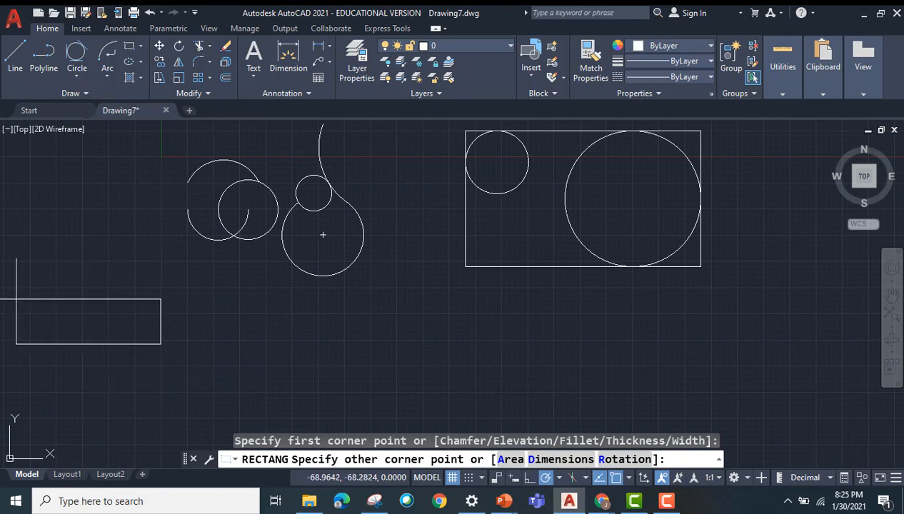
pyautogui.click(357, 402)
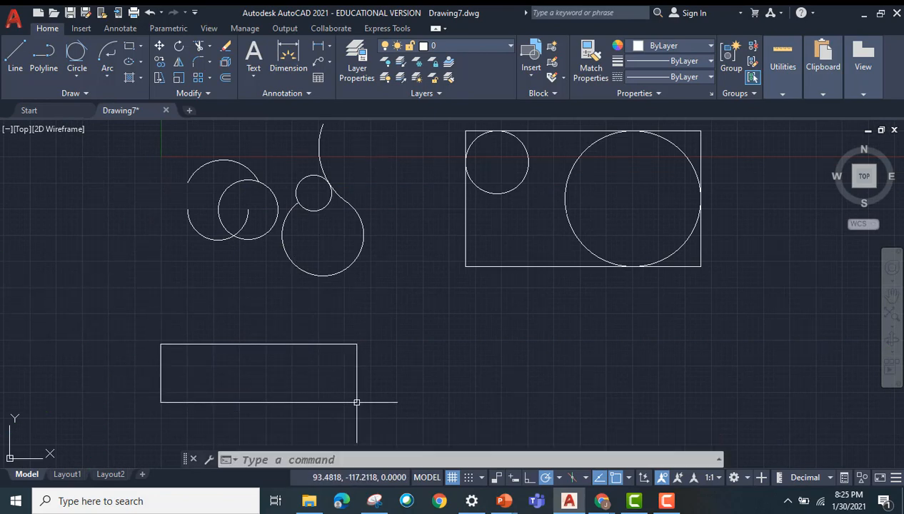
# Step: Draw a 5-sided polygon inscribed in a circle of picked radius, centered below the large rectangle's left part
pyautogui.click(140, 48)
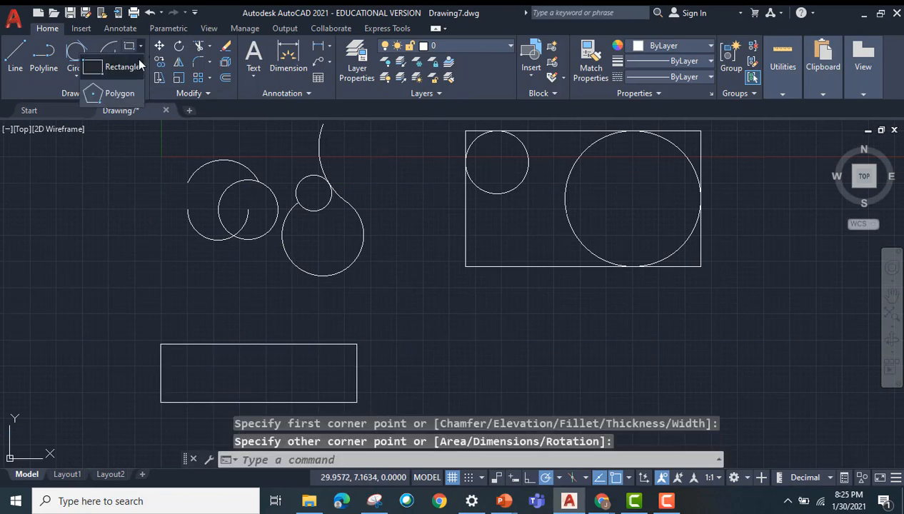
pyautogui.click(127, 93)
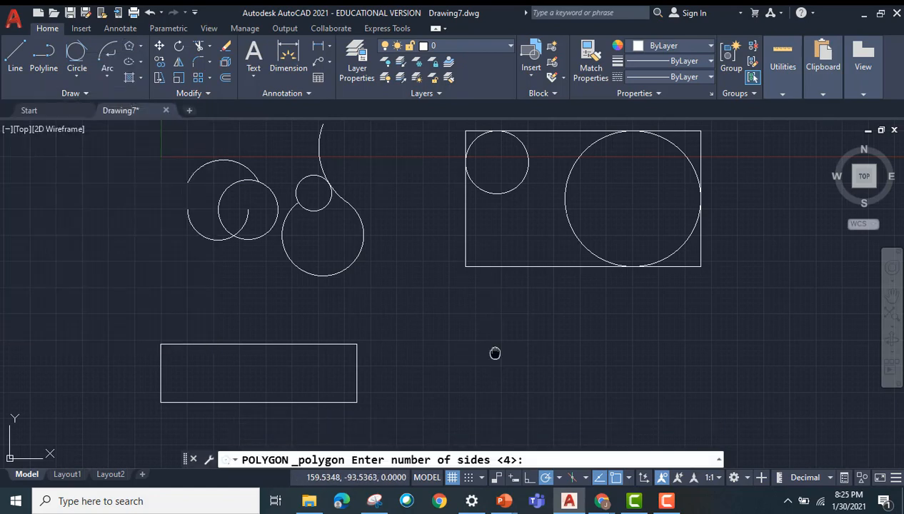
pyautogui.moveTo(494, 354); pyautogui.dragTo(494, 320, button='middle')
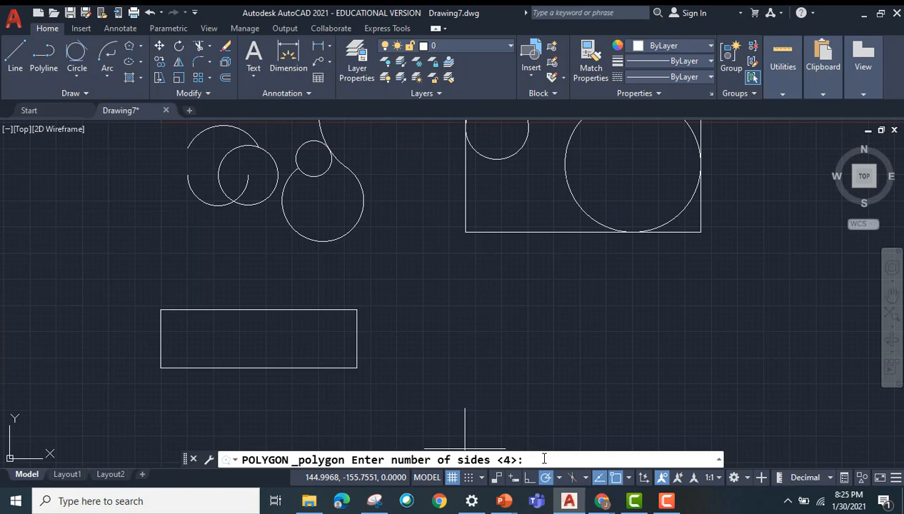
pyautogui.write('5')
pyautogui.press('Return')
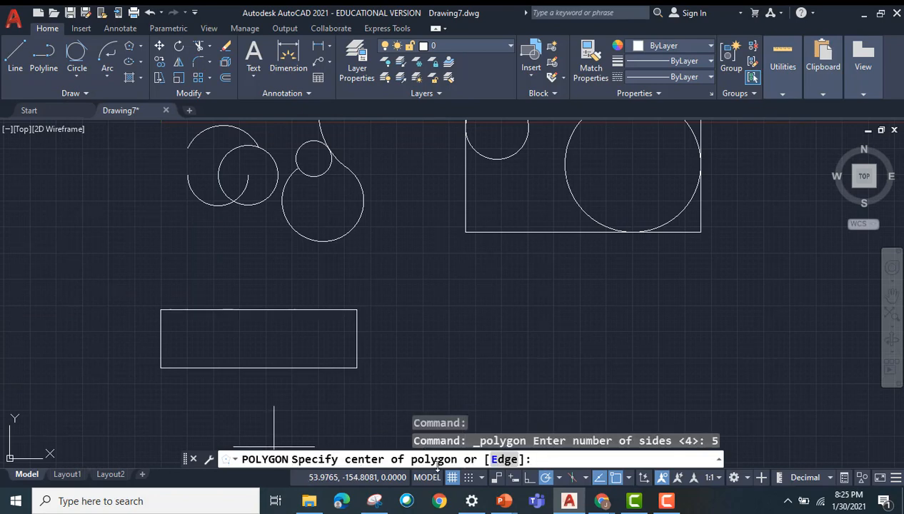
pyautogui.click(486, 315)
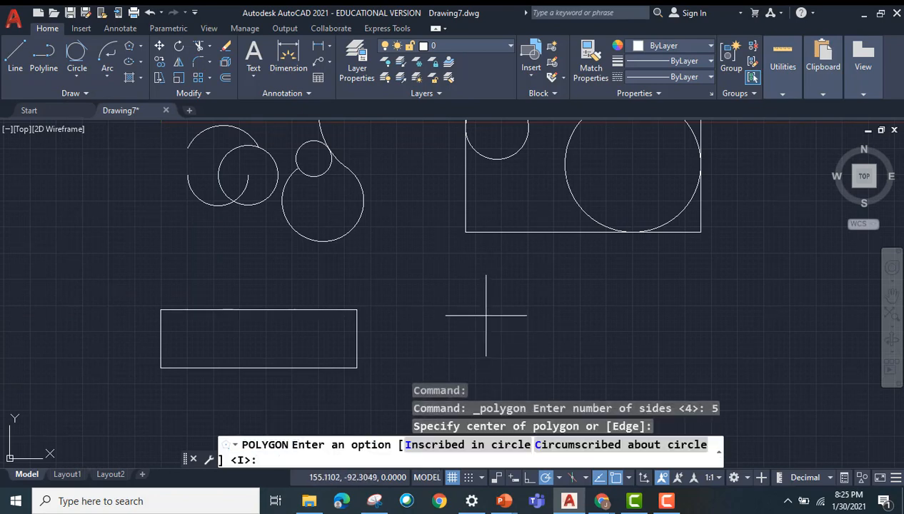
pyautogui.click(437, 445)
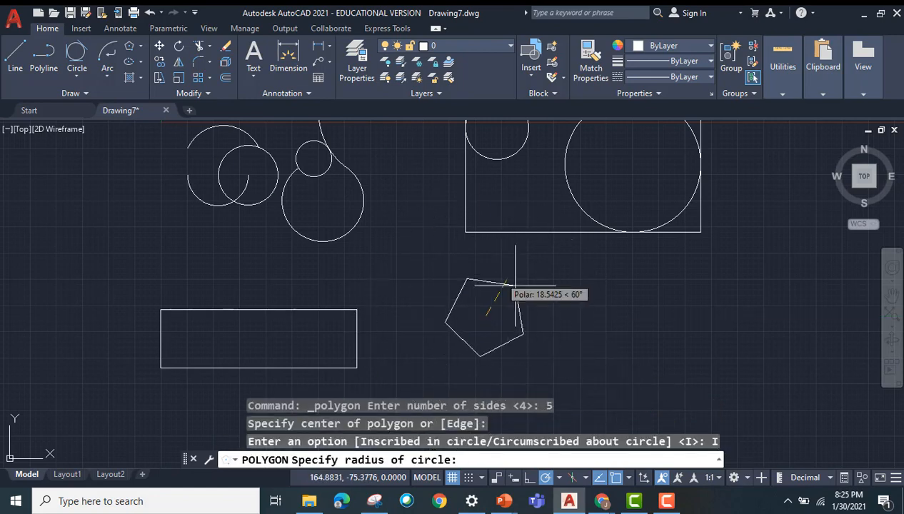
pyautogui.click(522, 337)
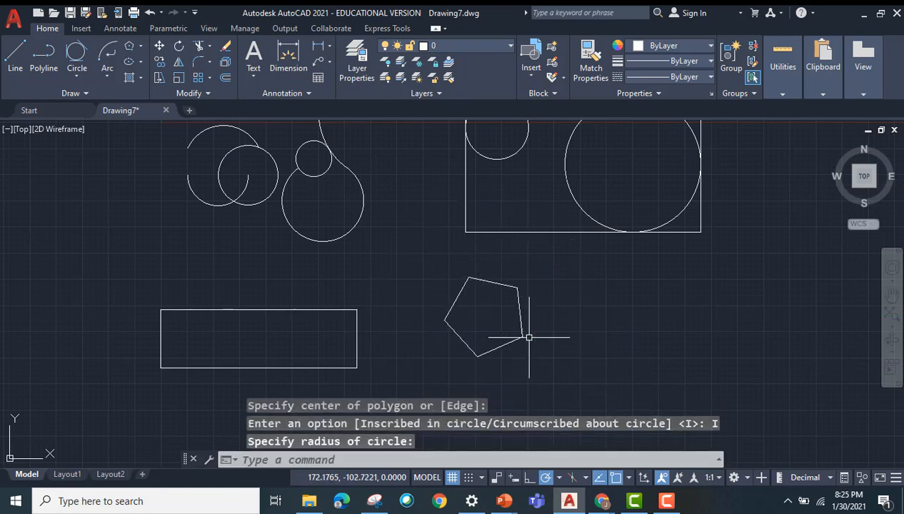
# Step: Draw a 9-sided polygon circumscribed about a circle of picked radius, centered to the right of the pentagon
pyautogui.click(141, 46)
pyautogui.click(122, 93)
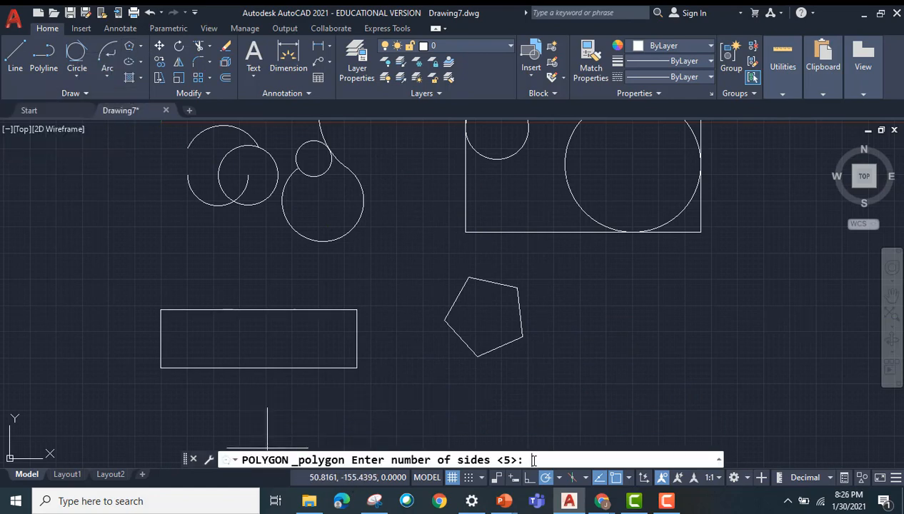
pyautogui.press('Return')
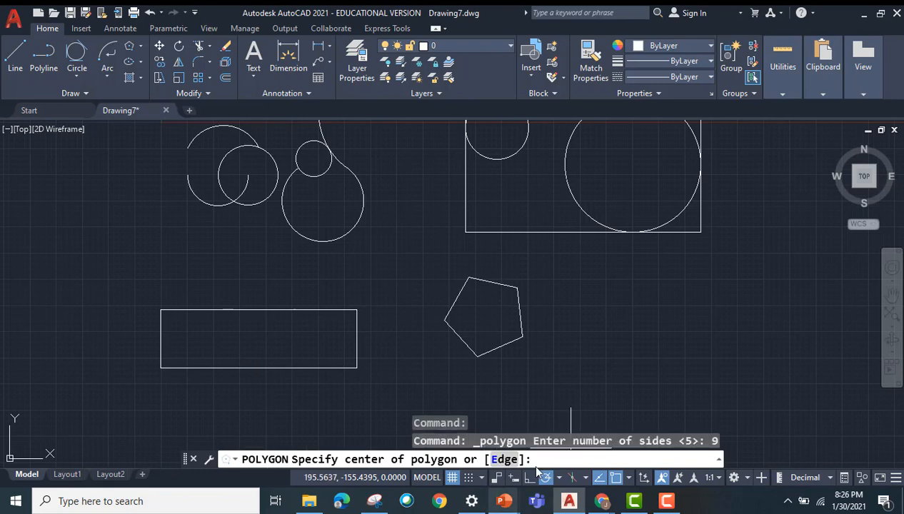
pyautogui.click(606, 319)
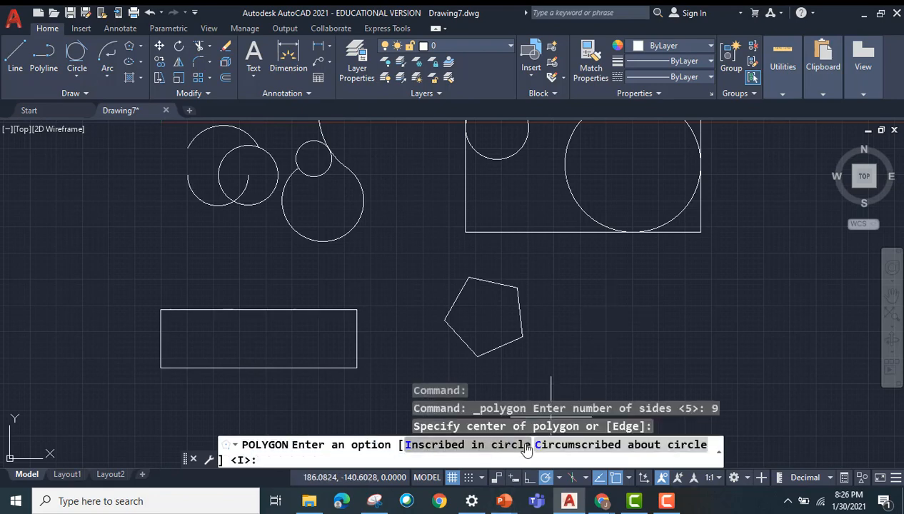
pyautogui.click(571, 445)
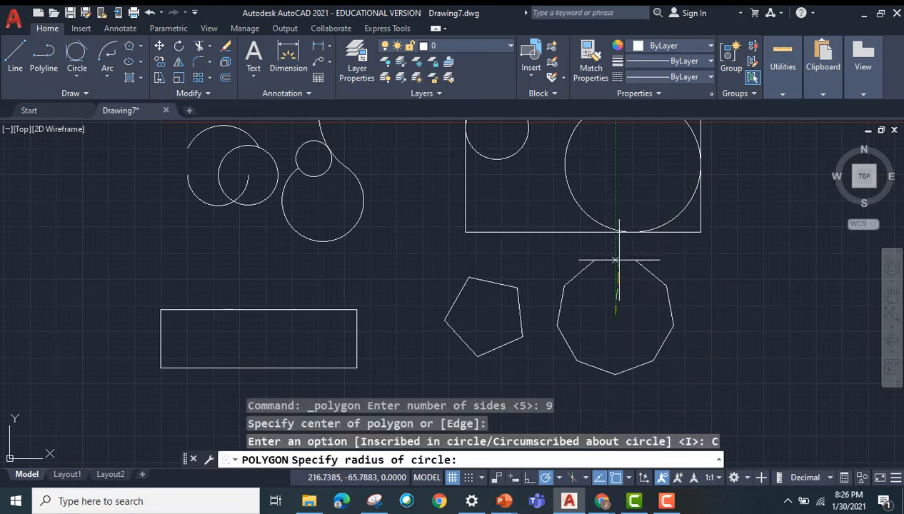
pyautogui.click(662, 344)
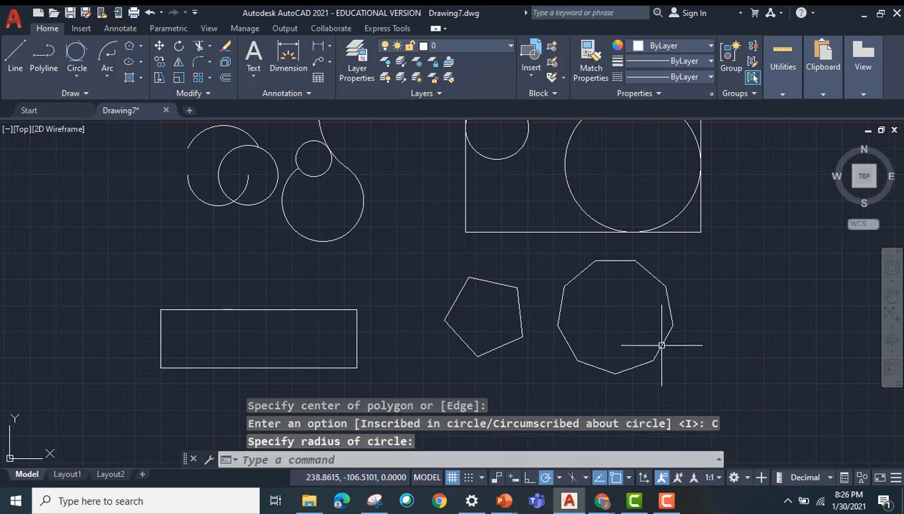
# Step: Draw a Center ellipse from the low rectangle's center, with axes reaching the midpoints of its right and lower edges
pyautogui.click(140, 62)
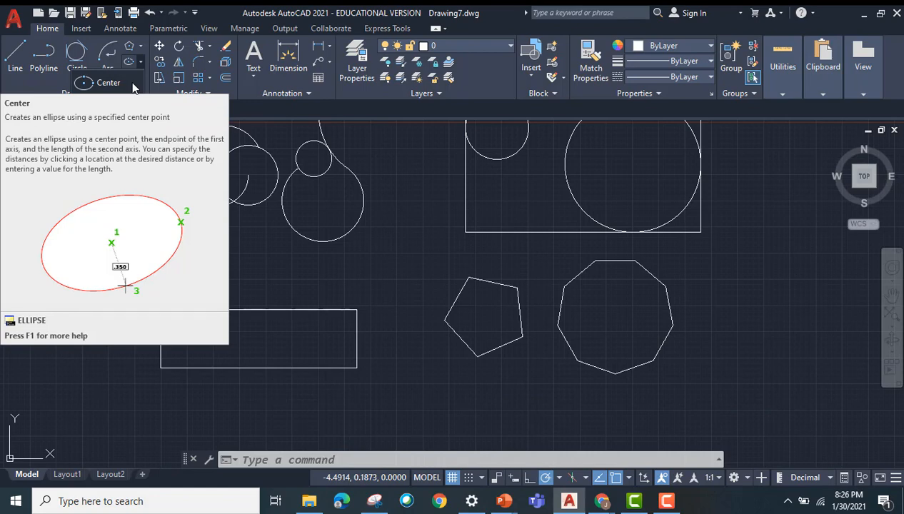
pyautogui.click(130, 82)
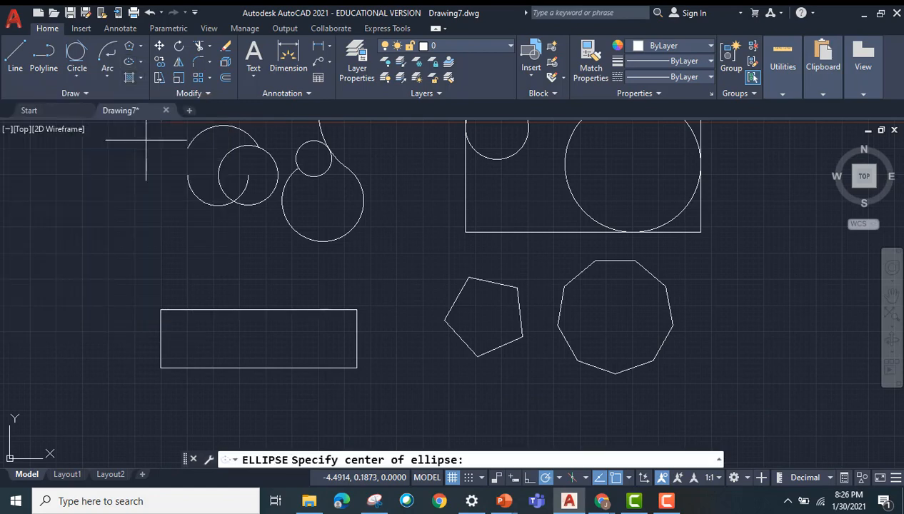
pyautogui.click(258, 338)
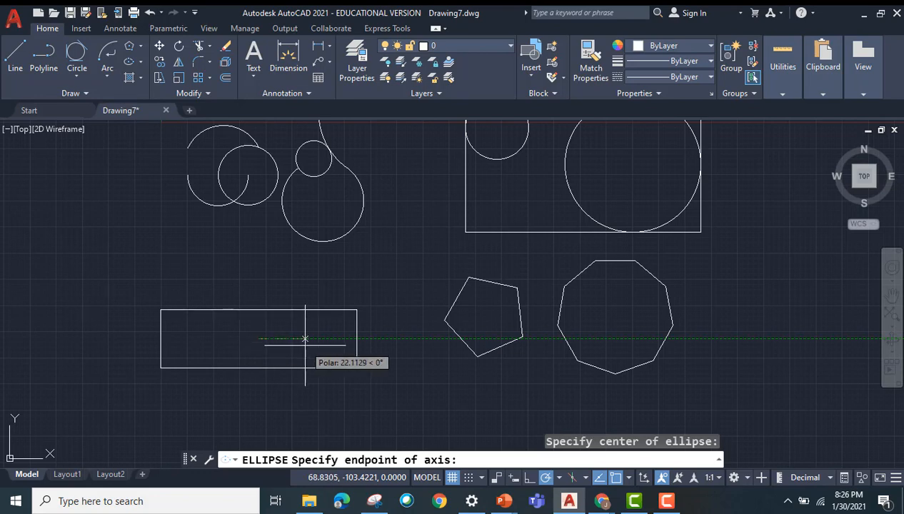
pyautogui.click(357, 339)
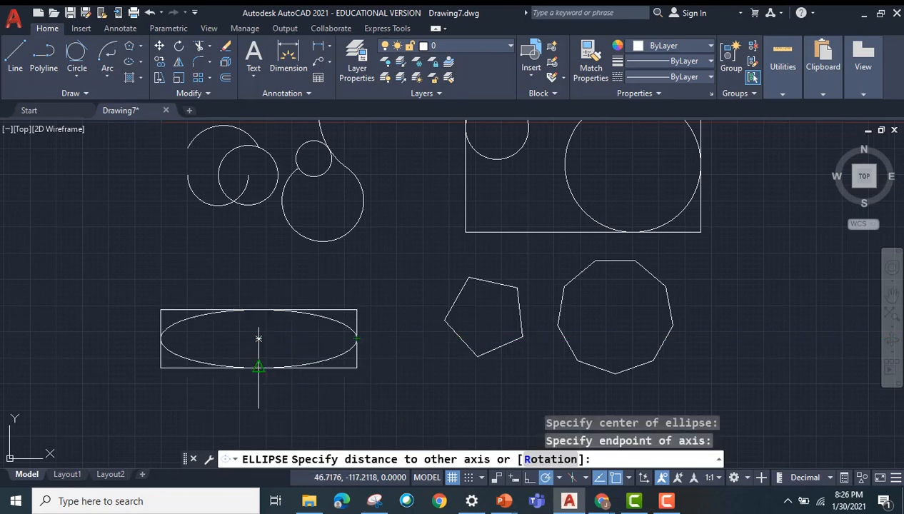
pyautogui.click(258, 365)
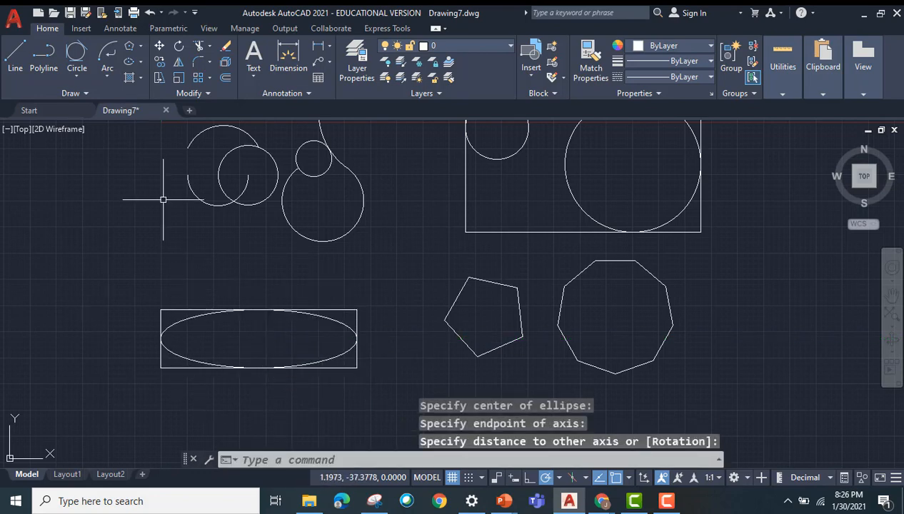
# Step: Draw an Axis, End ellipse inside the pentagon, from its top vertex to the midpoint of its lower-right edge, with a narrow second axis
pyautogui.click(141, 61)
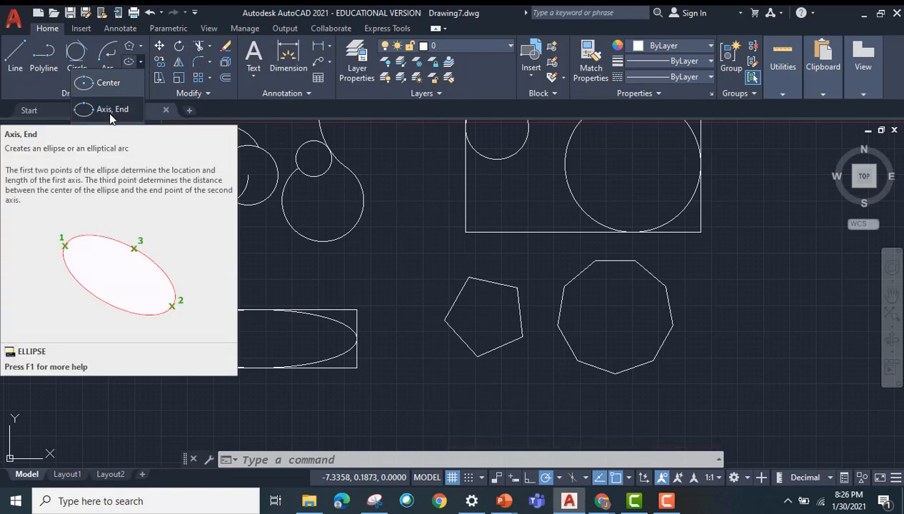
pyautogui.click(111, 117)
pyautogui.click(469, 279)
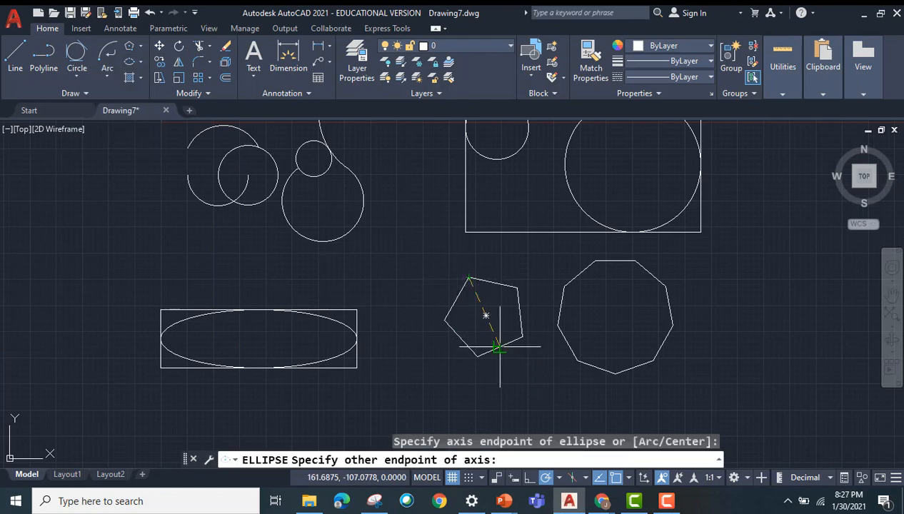
pyautogui.click(499, 348)
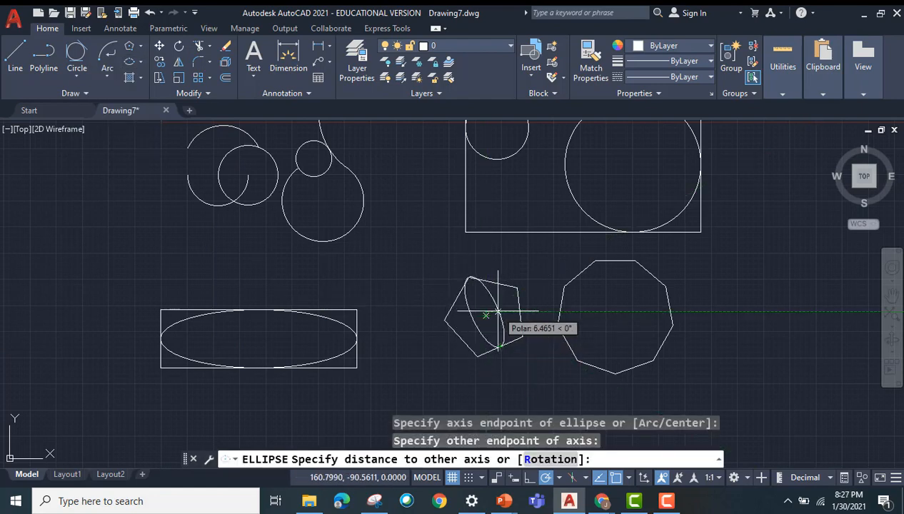
pyautogui.click(498, 313)
# Step: Draw an elliptical arc to the right of the nine-sided polygon, with a horizontal axis about 70 units long and a gap at its upper side
pyautogui.click(140, 61)
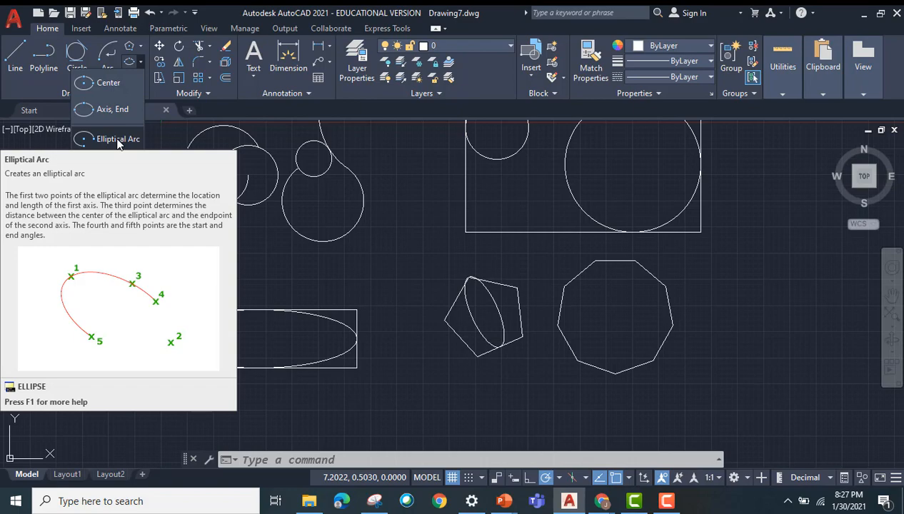
pyautogui.click(118, 143)
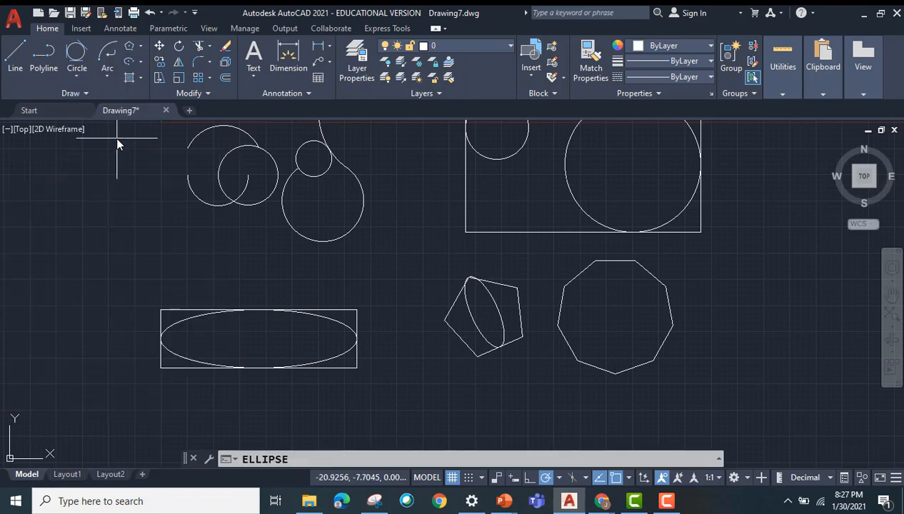
pyautogui.scroll(2, 785, 352)
pyautogui.moveTo(763, 321); pyautogui.dragTo(539, 360, button='middle')
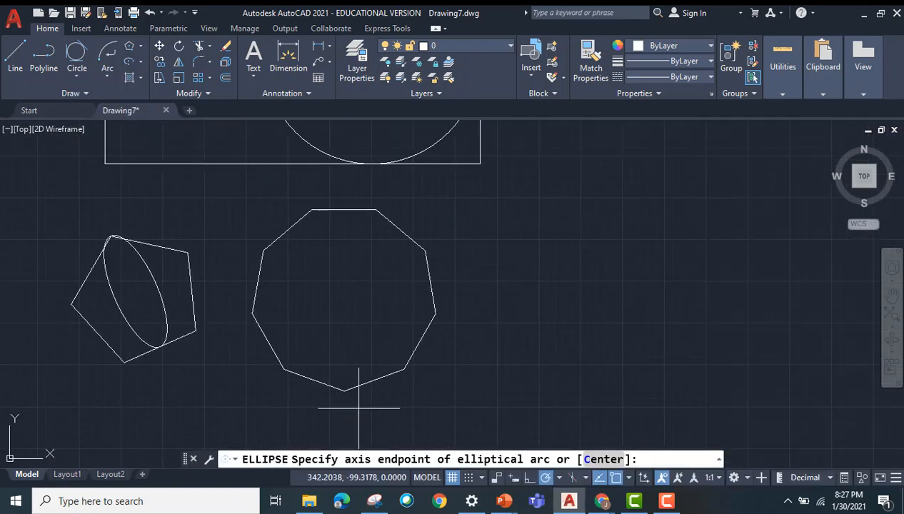
pyautogui.click(600, 274)
pyautogui.click(832, 274)
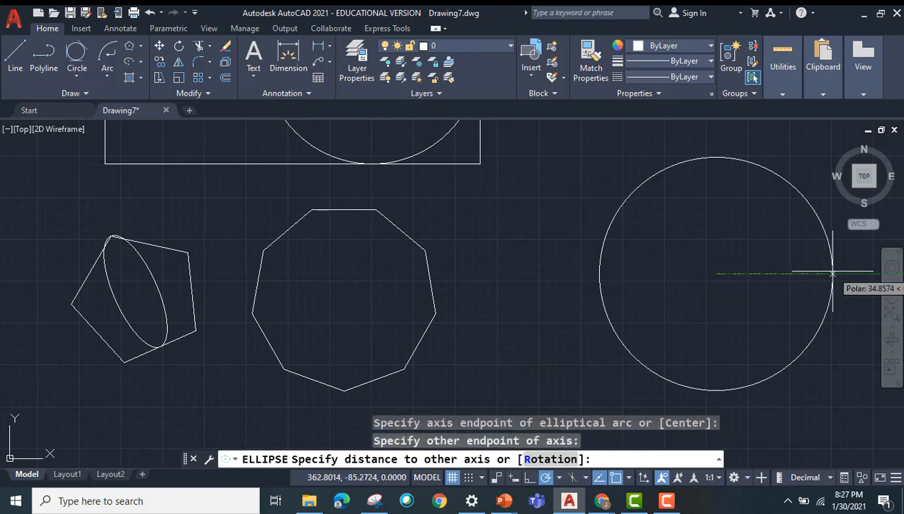
pyautogui.click(723, 233)
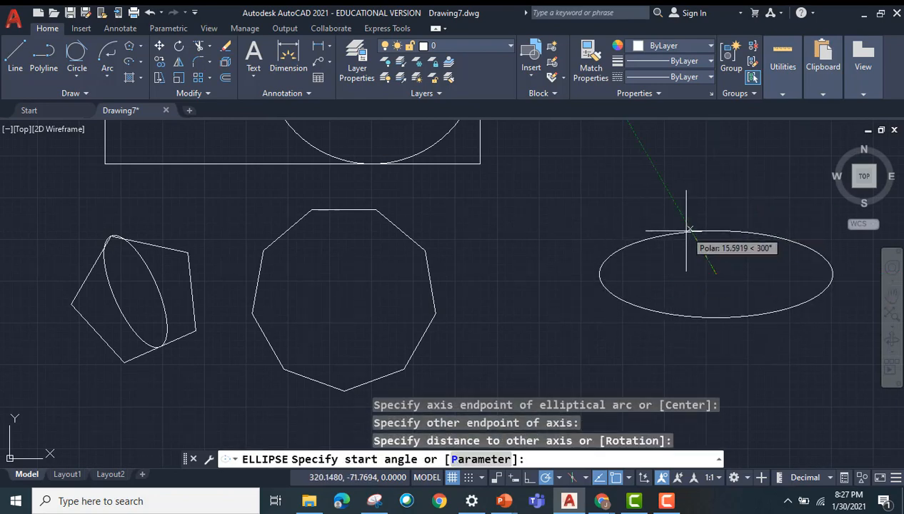
pyautogui.click(698, 246)
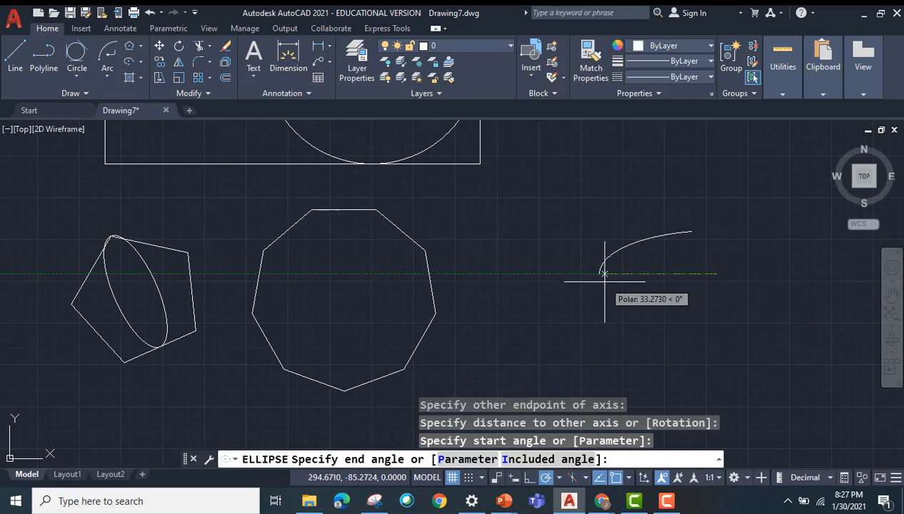
pyautogui.click(828, 233)
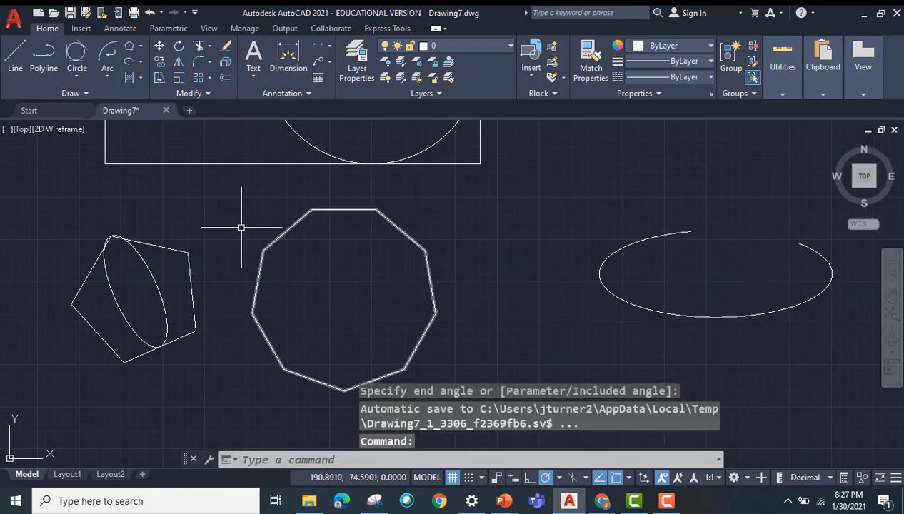
# Step: Hatch the inside of the nine-sided polygon with the AR-B816C brick pattern
pyautogui.click(140, 77)
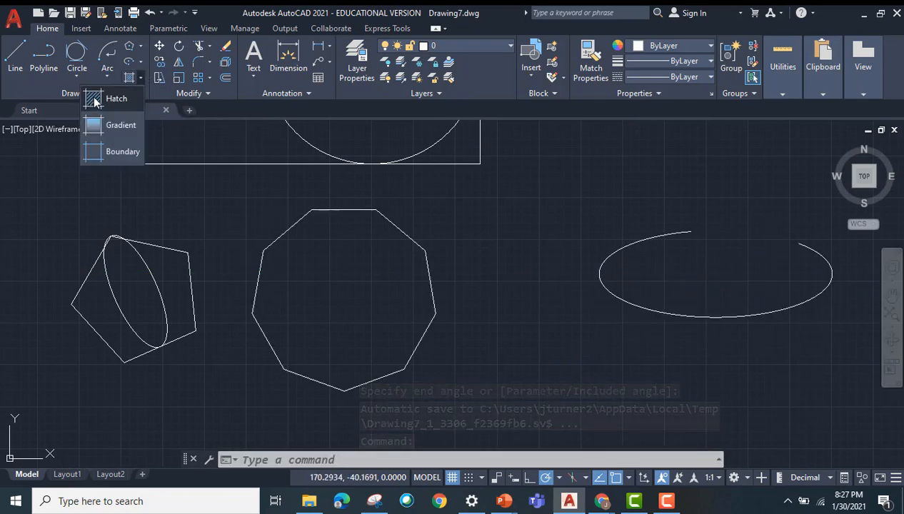
pyautogui.click(115, 98)
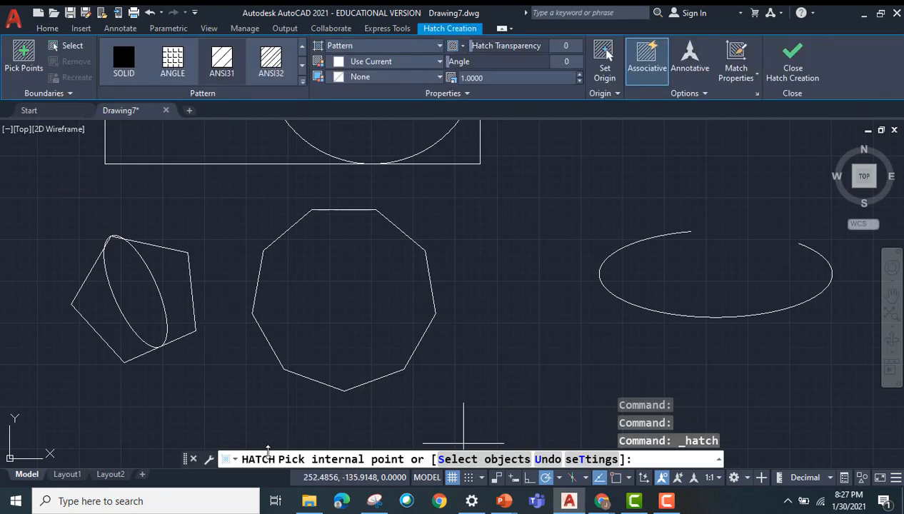
pyautogui.click(271, 63)
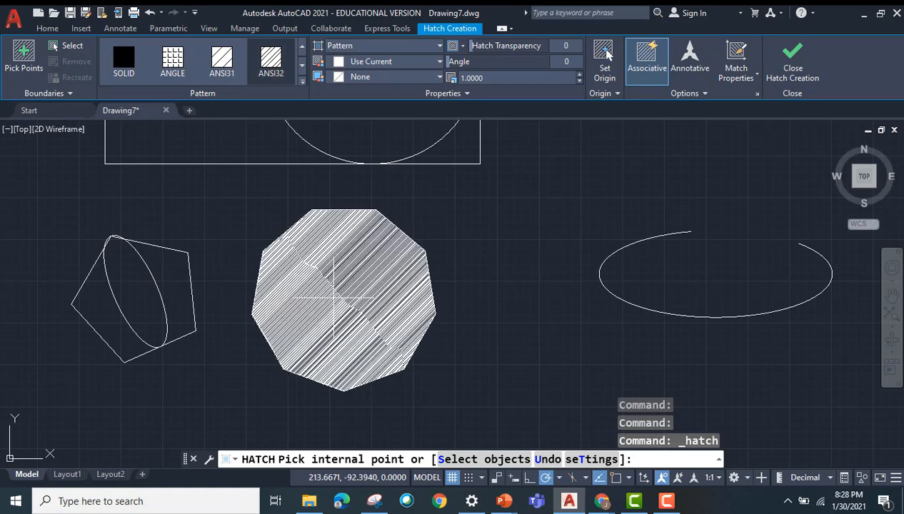
pyautogui.click(302, 81)
pyautogui.click(74, 151)
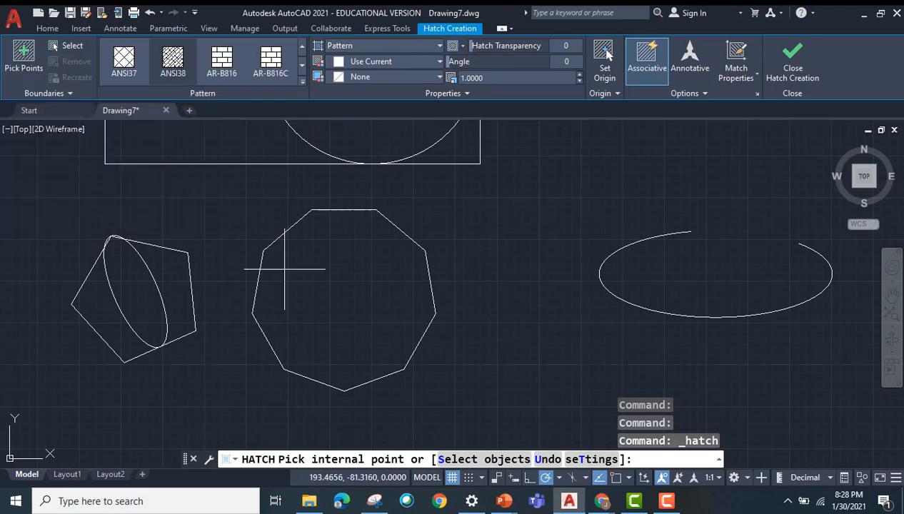
pyautogui.click(131, 60)
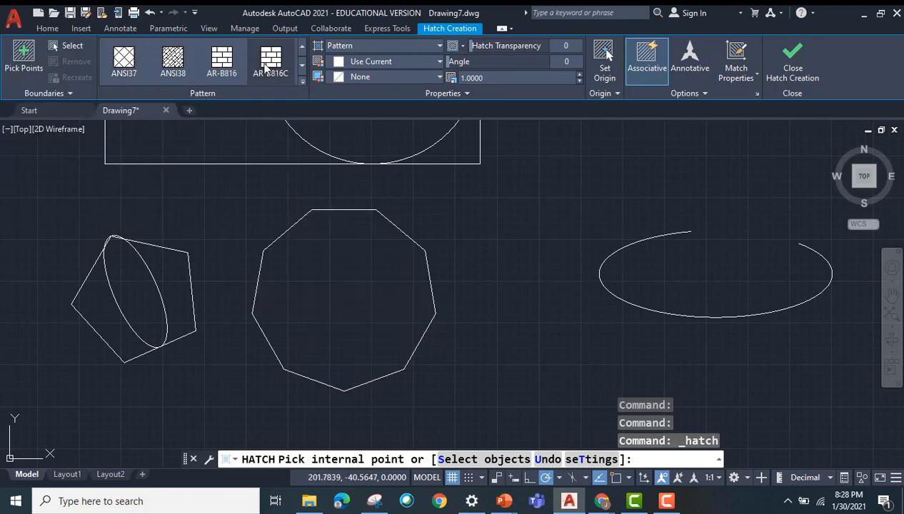
pyautogui.click(350, 300)
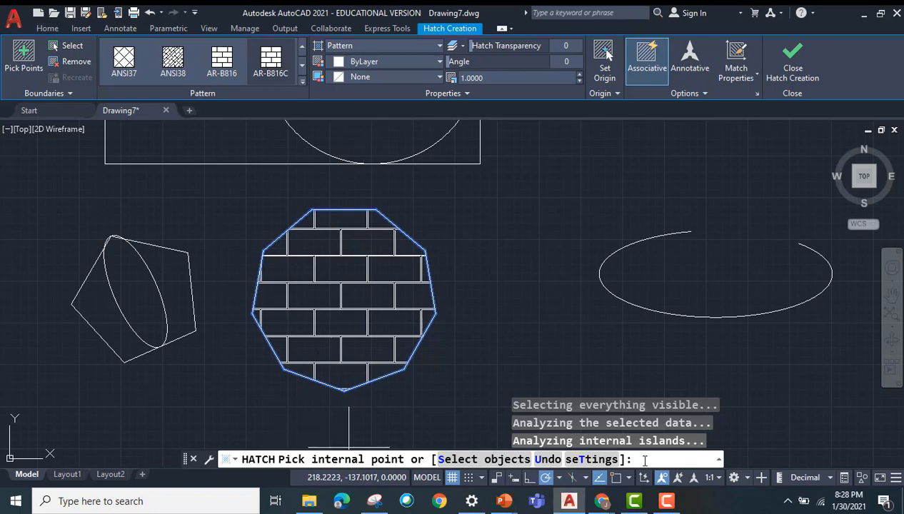
pyautogui.press('Return')
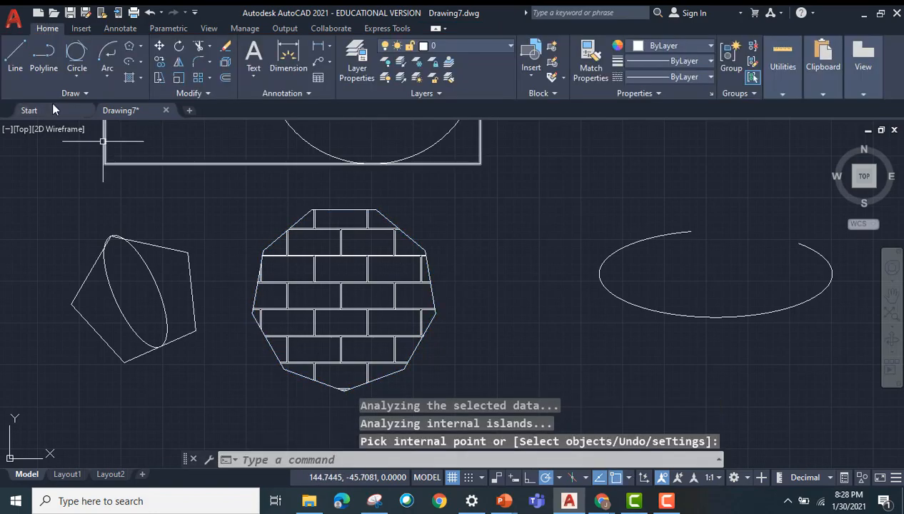
# Step: Start a Gradient fill and set its first color to red 205,32,39, keeping yellow as the second color
pyautogui.click(141, 75)
pyautogui.click(122, 131)
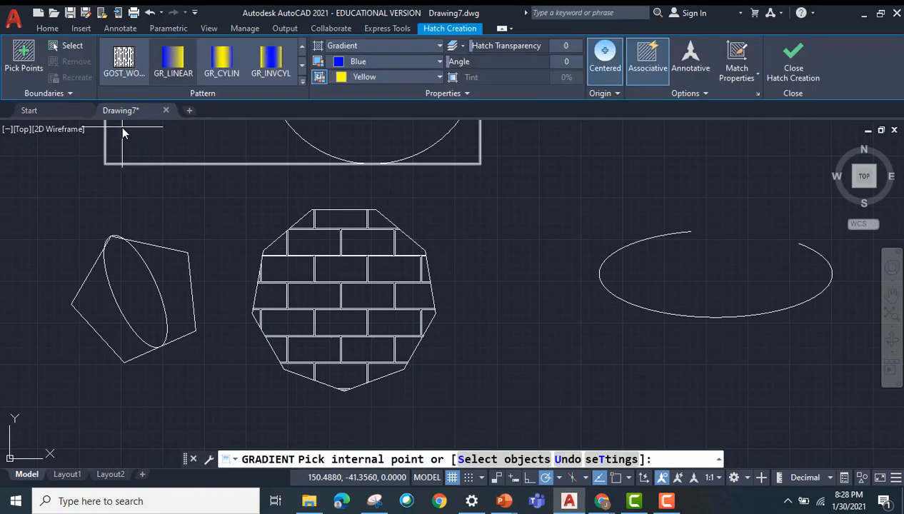
pyautogui.click(437, 77)
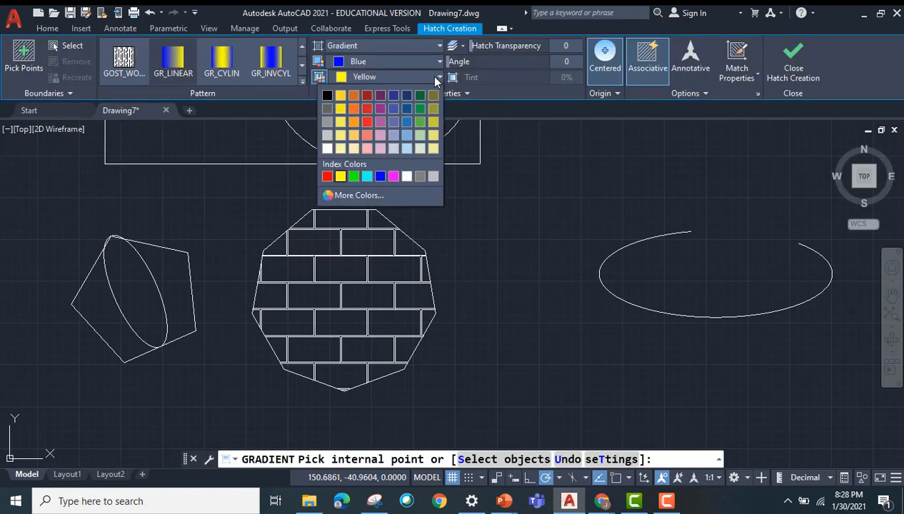
pyautogui.click(434, 77)
pyautogui.click(439, 61)
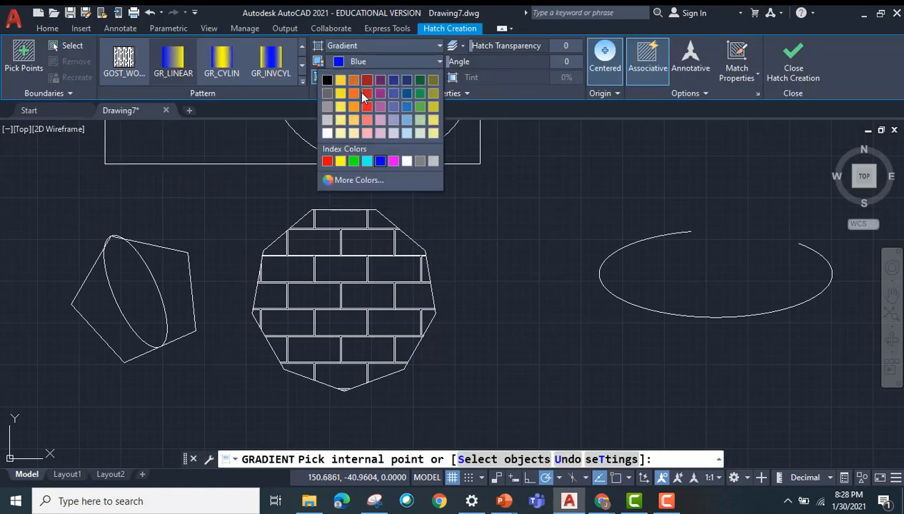
pyautogui.click(363, 94)
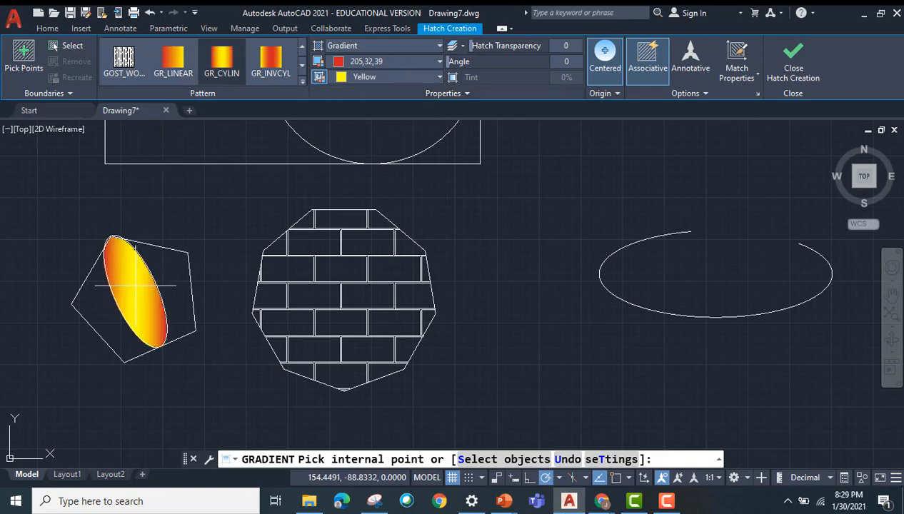
# Step: Fill the large and small circles inside the big rectangle with the GR_CYLIN gradient at a 90-degree angle
pyautogui.scroll(1, 136, 286)
pyautogui.scroll(-5, 528, 227)
pyautogui.click(661, 308)
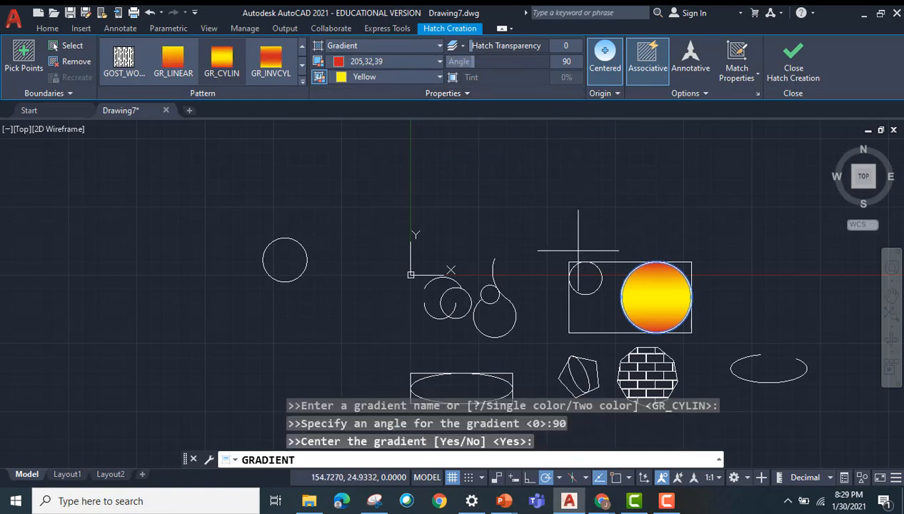
pyautogui.click(585, 280)
pyautogui.scroll(3, 520, 205)
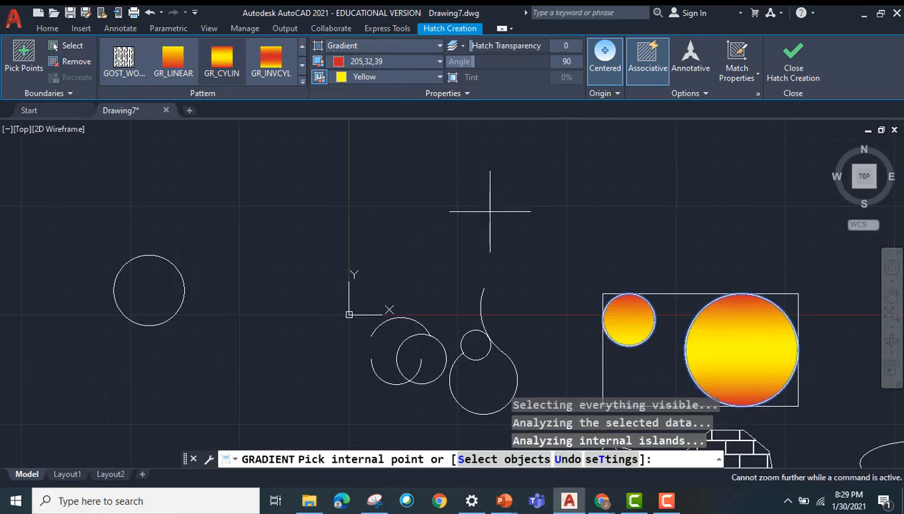
pyautogui.moveTo(490, 213); pyautogui.dragTo(375, 153, button='middle')
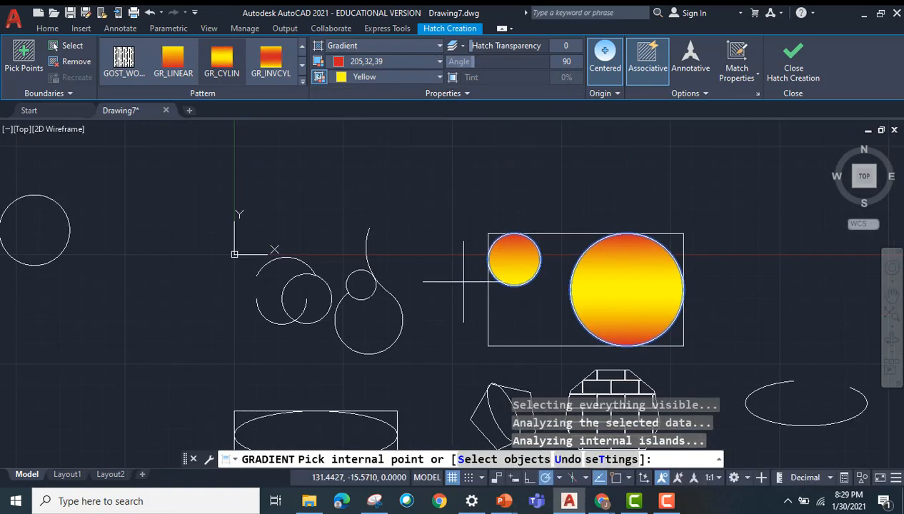
pyautogui.press('Return')
# Step: Move the isolated circle left of the origin by its center to the empty area between the gradient-filled rectangle and the elliptical arc
pyautogui.scroll(-4, 448, 323)
pyautogui.moveTo(452, 237)
pyautogui.mouseDown(button='middle')
pyautogui.moveTo(309, 195)
pyautogui.moveTo(363, 141)
pyautogui.mouseUp(button='middle')
pyautogui.scroll(2, 315, 200)
pyautogui.click(141, 79)
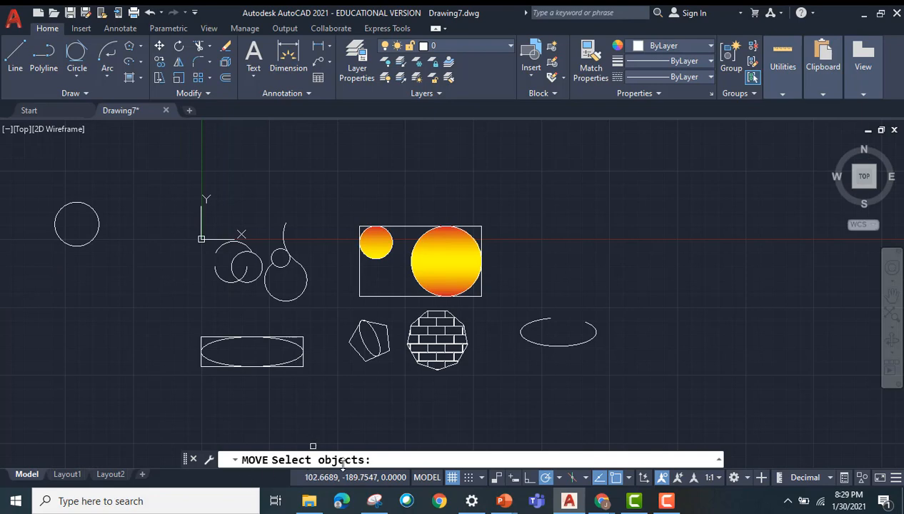
pyautogui.click(99, 220)
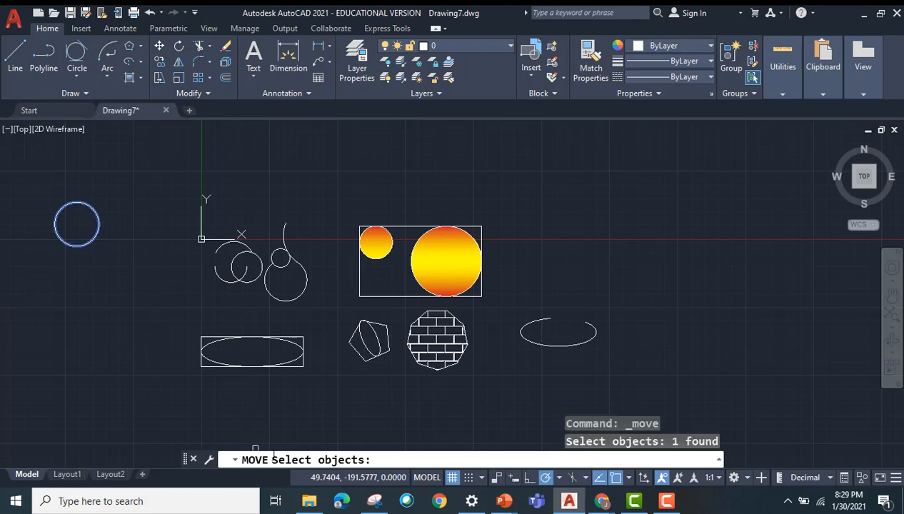
pyautogui.press('Return')
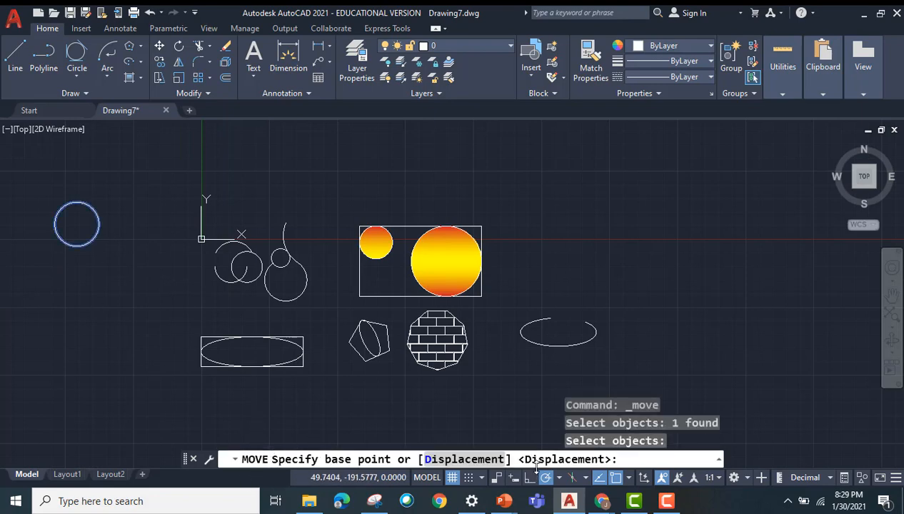
pyautogui.click(77, 223)
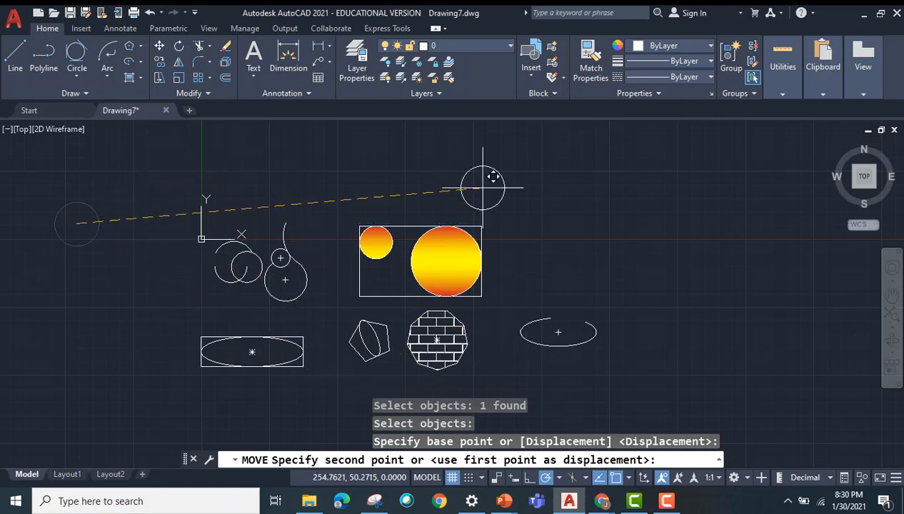
pyautogui.click(544, 254)
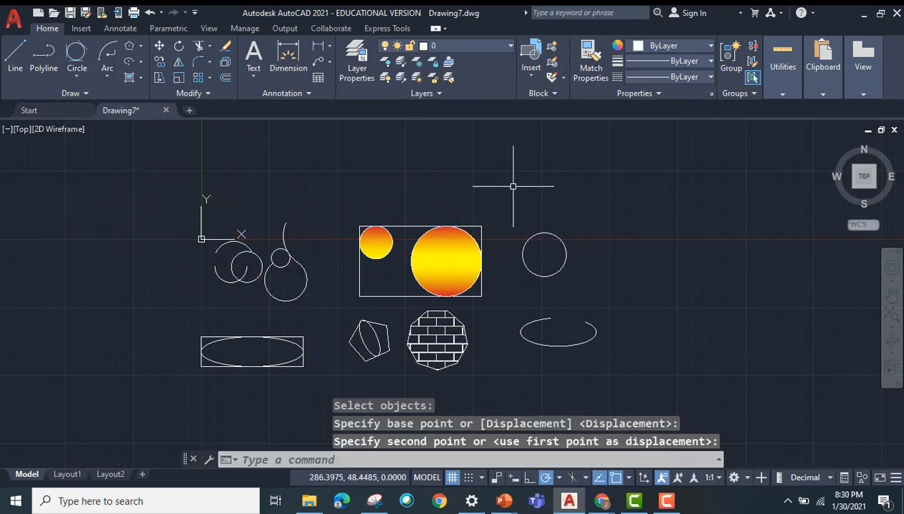
# Step: Copy the moved circle from its center to five spots: three above the existing shapes, one to its right and one to its upper right
pyautogui.click(160, 62)
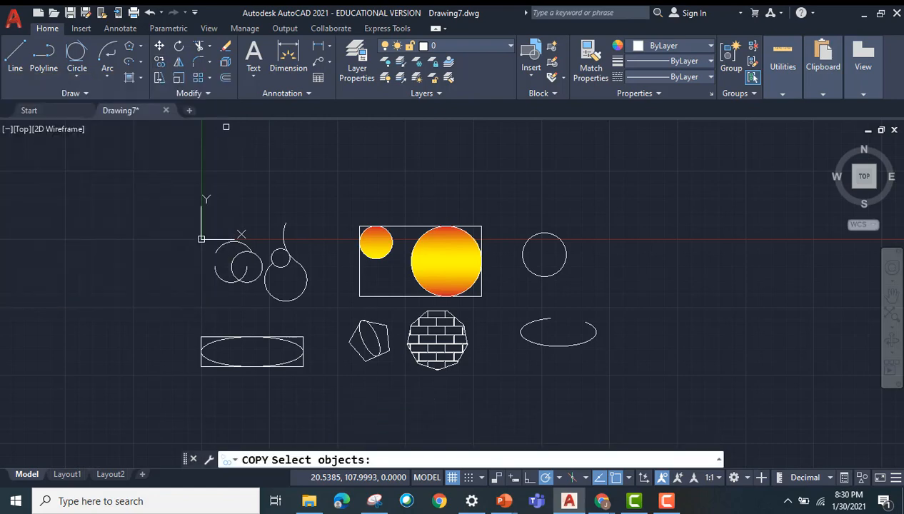
pyautogui.click(563, 239)
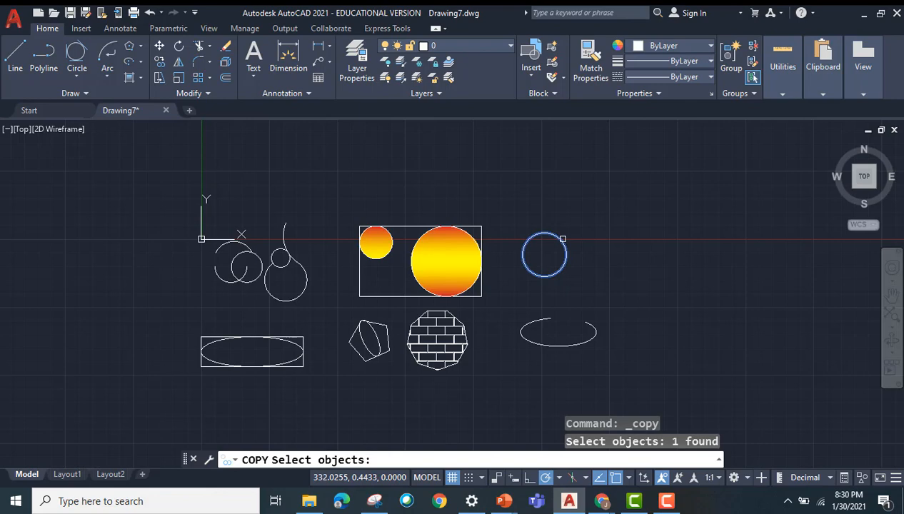
pyautogui.press('Return')
pyautogui.click(544, 254)
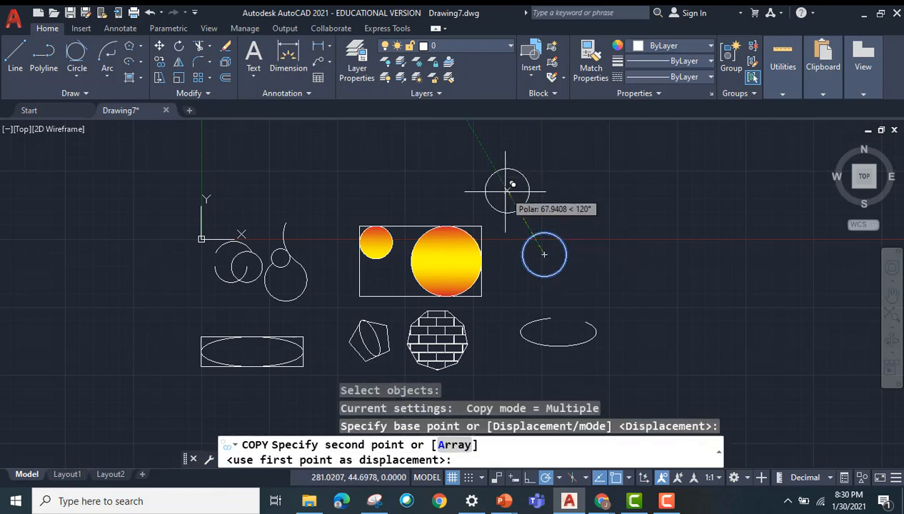
pyautogui.click(507, 191)
pyautogui.click(420, 183)
pyautogui.click(298, 190)
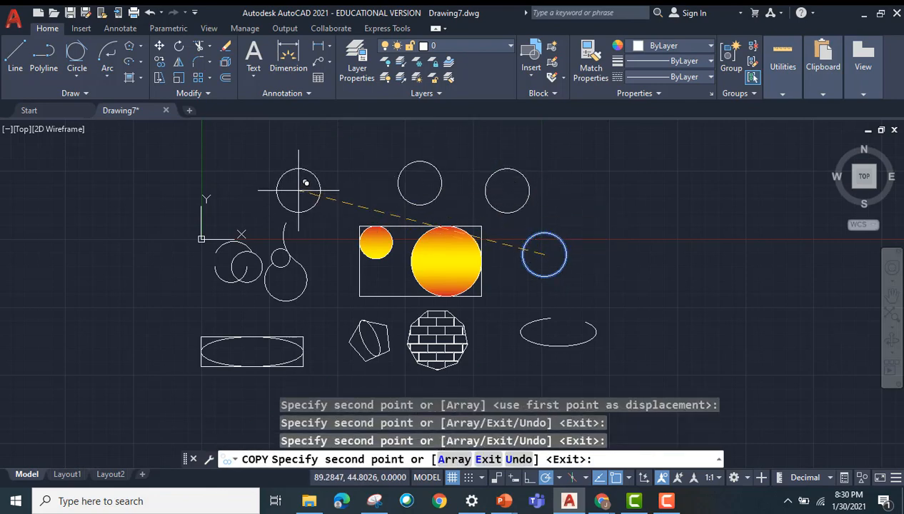
pyautogui.click(675, 283)
pyautogui.click(609, 165)
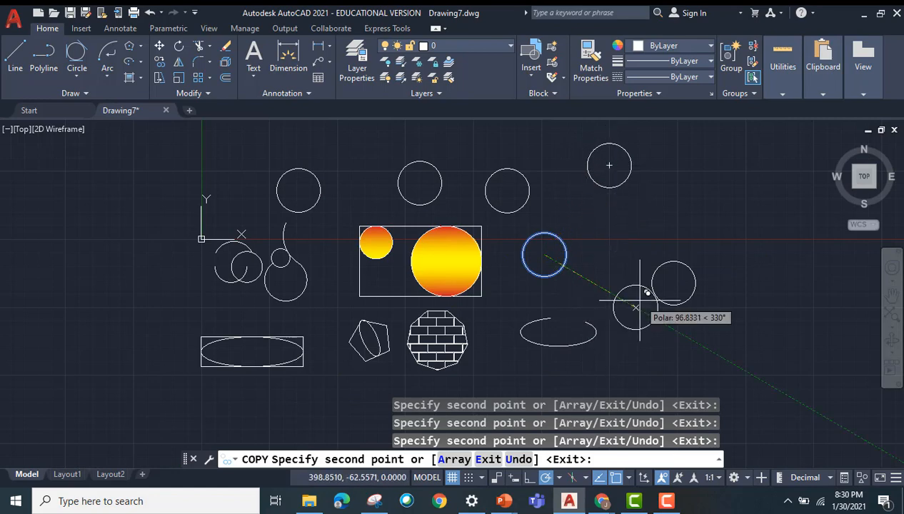
pyautogui.press('Return')
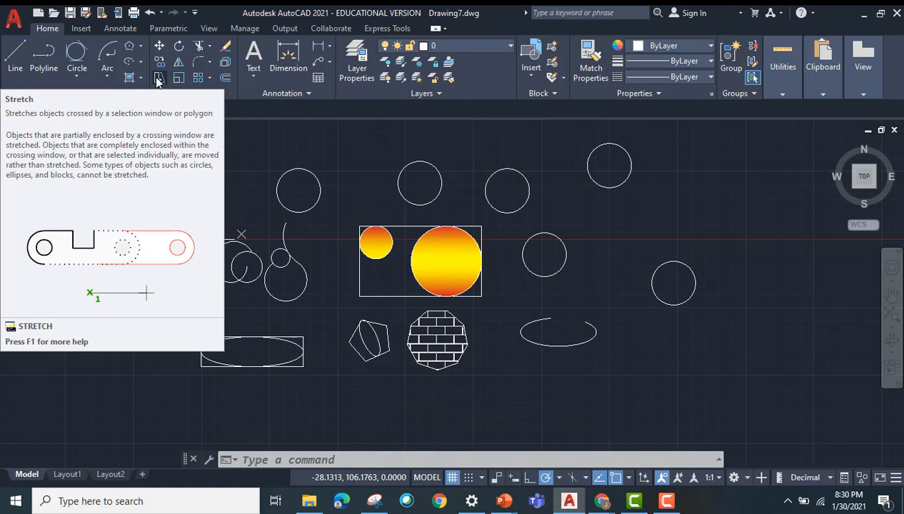
# Step: Stretch the right part of the gradient rectangle, including its large circle, horizontally from the circle's right quadrant to well past the rightmost plain circle
pyautogui.click(158, 79)
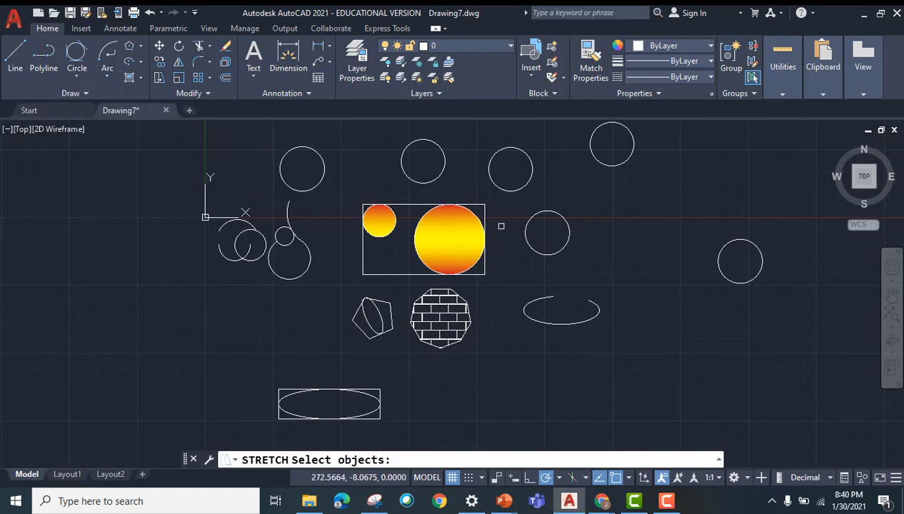
pyautogui.scroll(5, 495, 262)
pyautogui.click(492, 149)
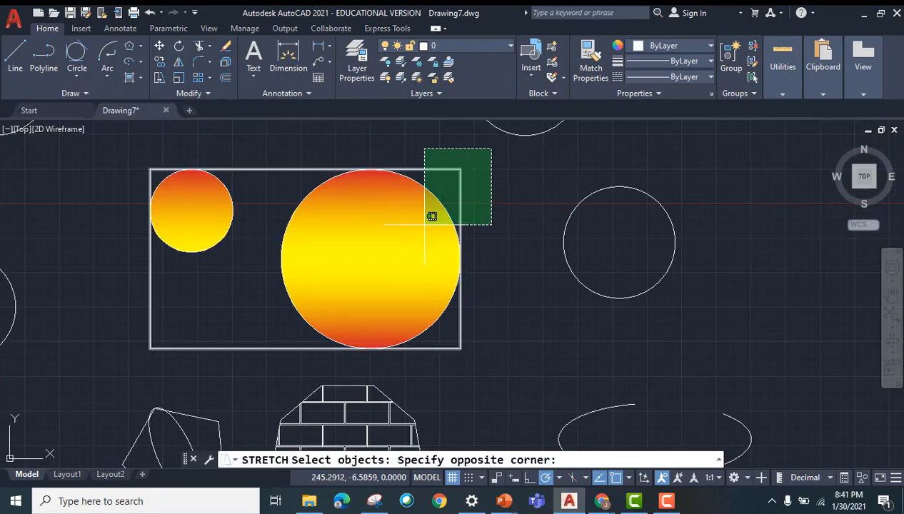
pyautogui.click(270, 365)
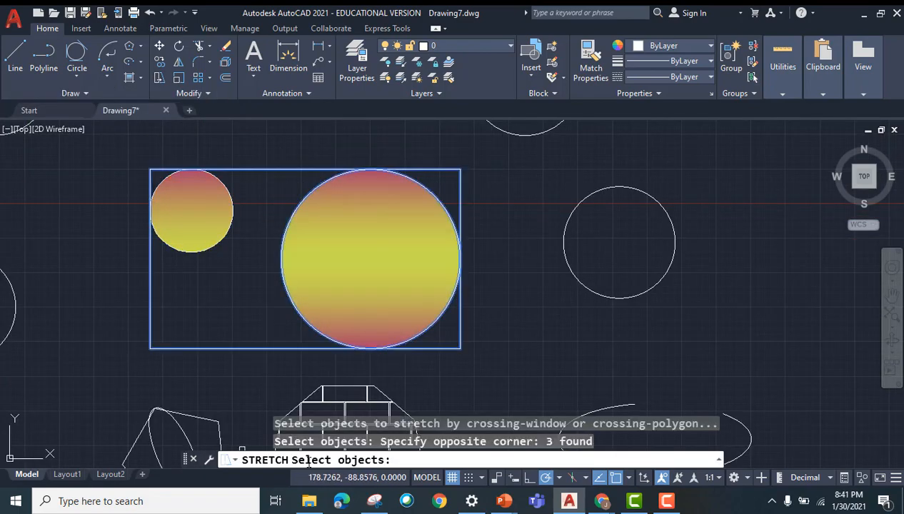
pyautogui.press('Return')
pyautogui.scroll(4, 468, 260)
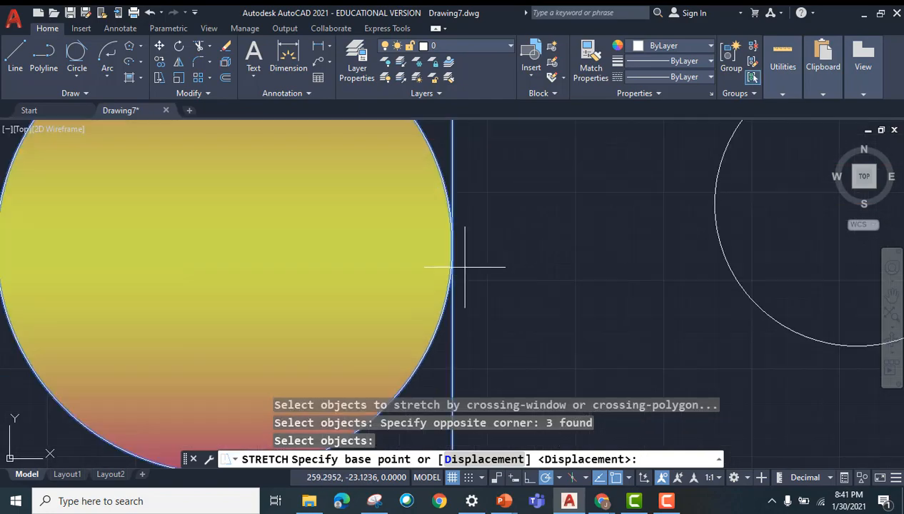
pyautogui.scroll(-8, 465, 263)
pyautogui.click(462, 265)
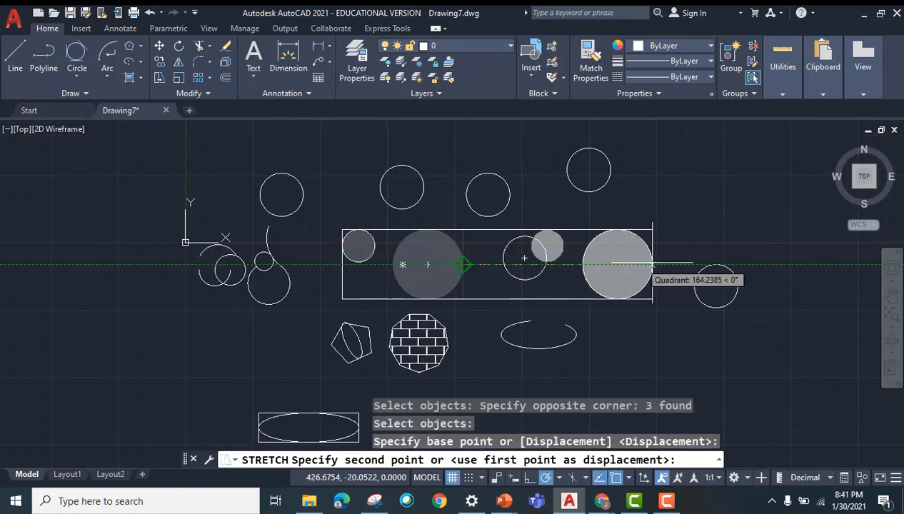
pyautogui.click(863, 263)
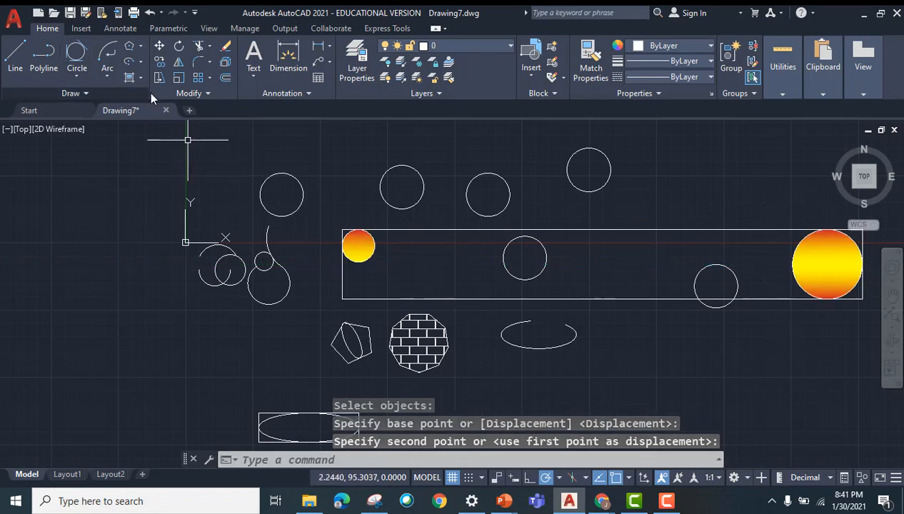
# Step: Rotate the stretched rectangle, its two gradient circles and the plain circle near its middle 90 degrees counterclockwise about the rectangle's lower-left corner
pyautogui.click(179, 49)
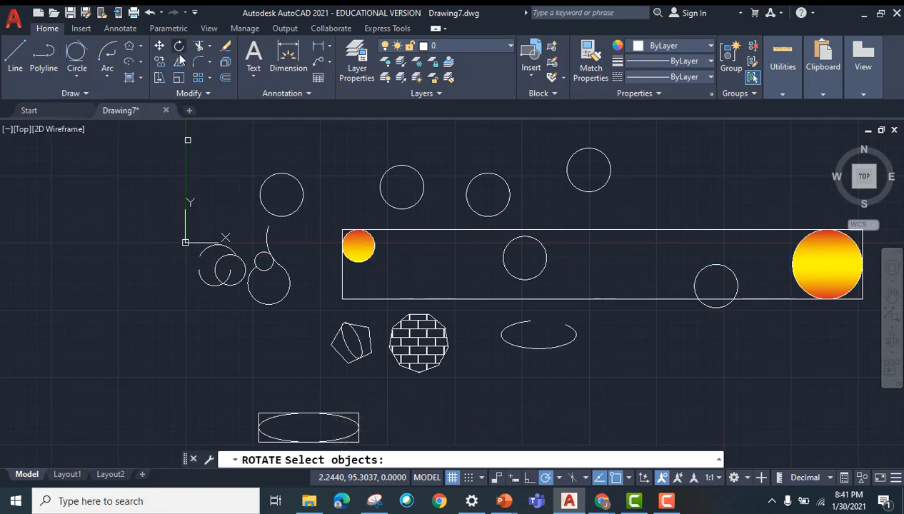
pyautogui.click(372, 255)
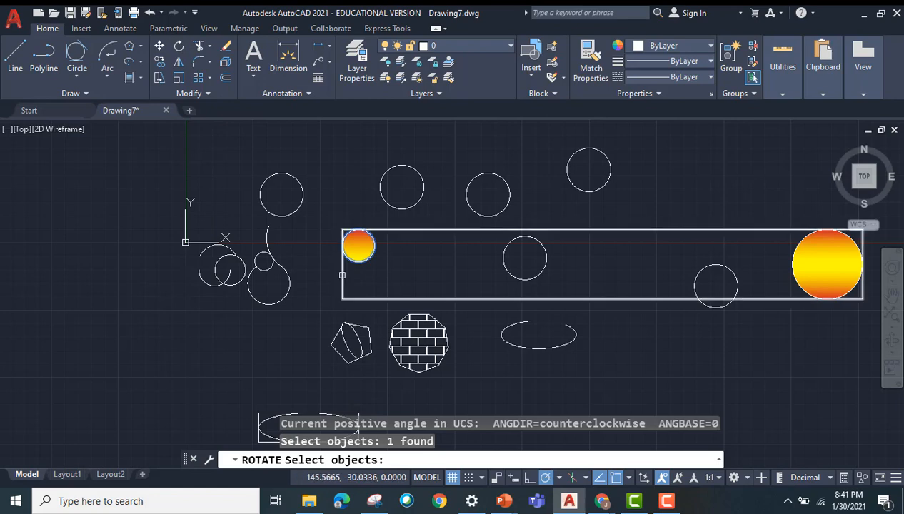
pyautogui.click(342, 271)
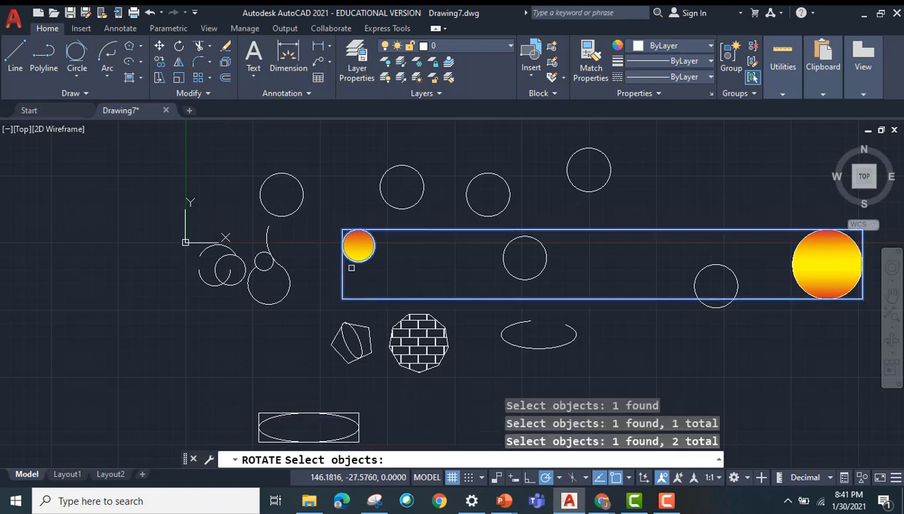
pyautogui.click(786, 250)
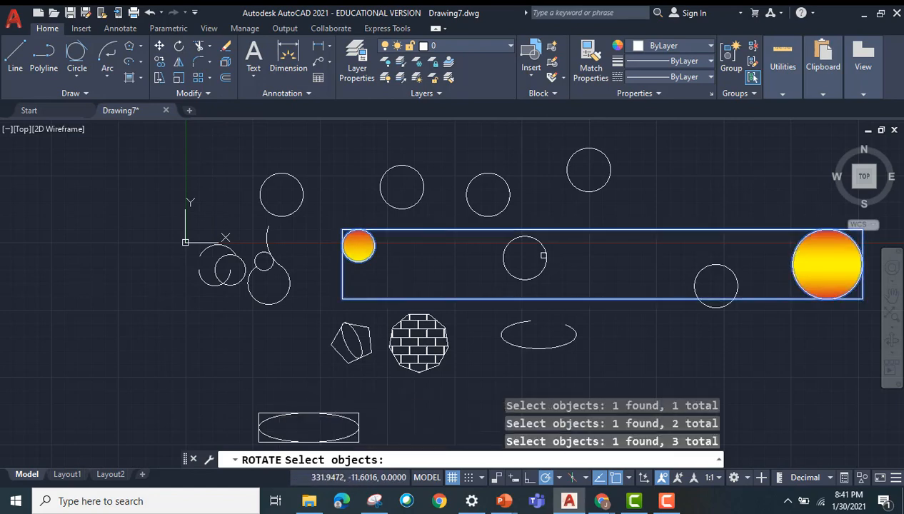
pyautogui.press('Return')
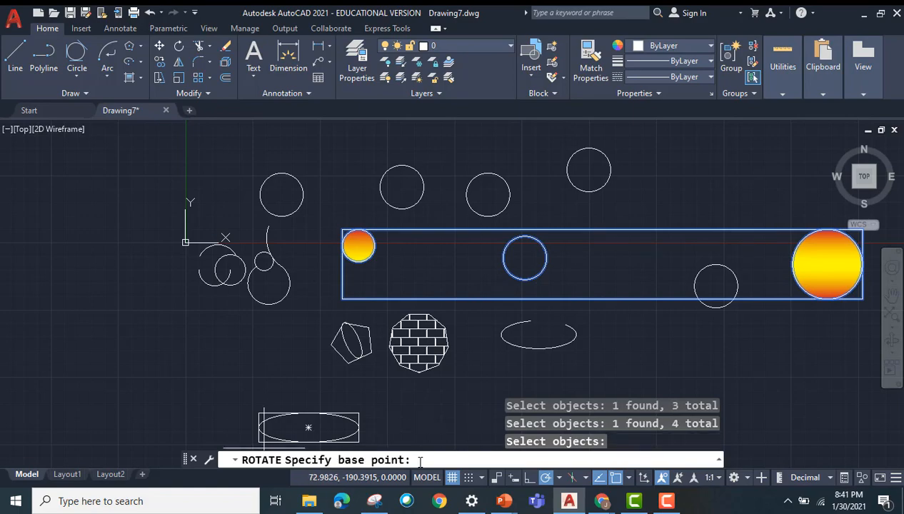
pyautogui.click(343, 298)
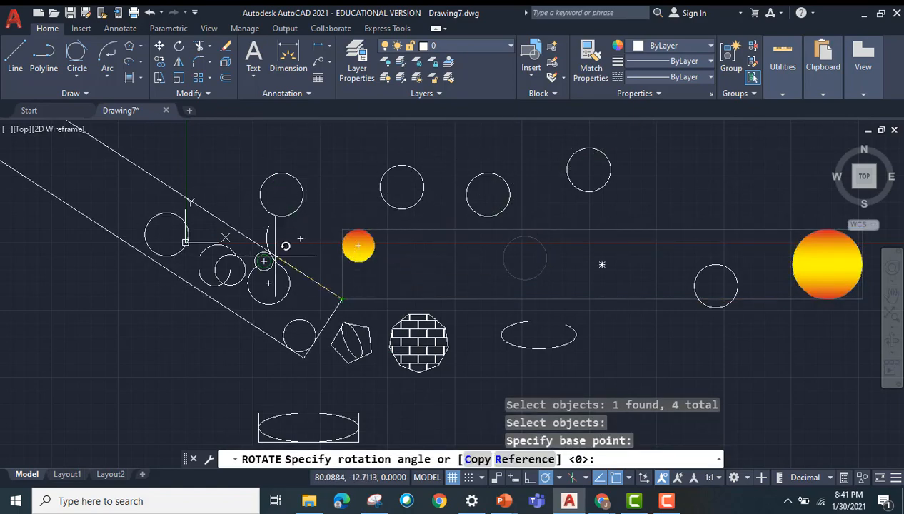
pyautogui.scroll(-3, 438, 315)
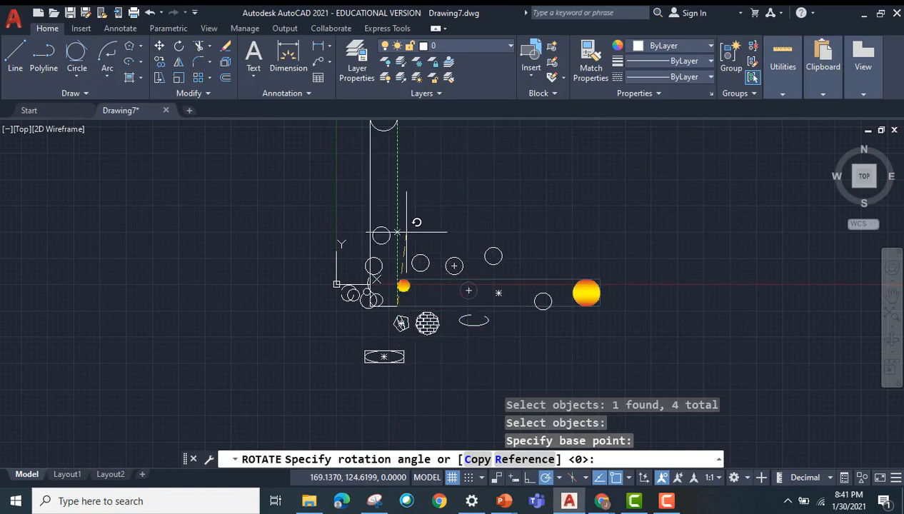
pyautogui.click(397, 230)
pyautogui.scroll(2, 452, 204)
pyautogui.scroll(-2, 450, 199)
pyautogui.moveTo(450, 186); pyautogui.dragTo(408, 263, button='middle')
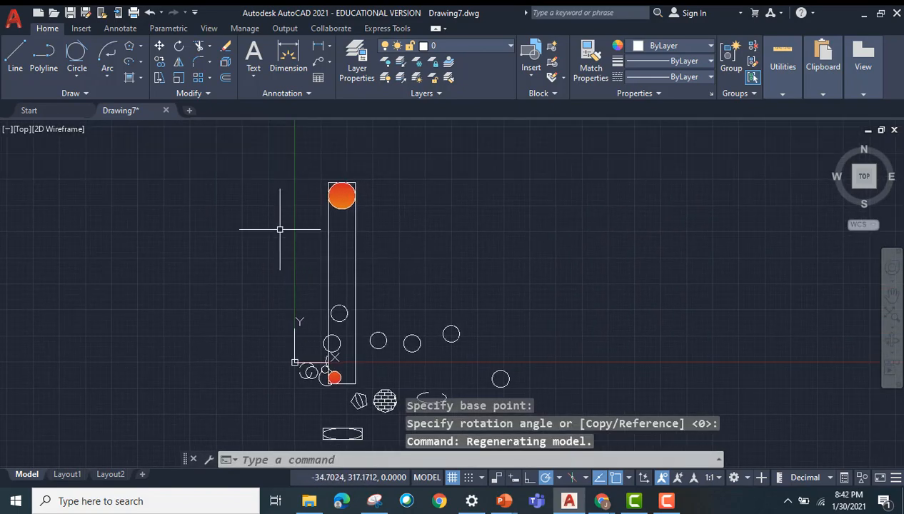
# Step: Mirror all drawn objects across a slanted line descending from above the tall rectangle to the lower right, keeping the source objects
pyautogui.click(179, 64)
pyautogui.click(232, 157)
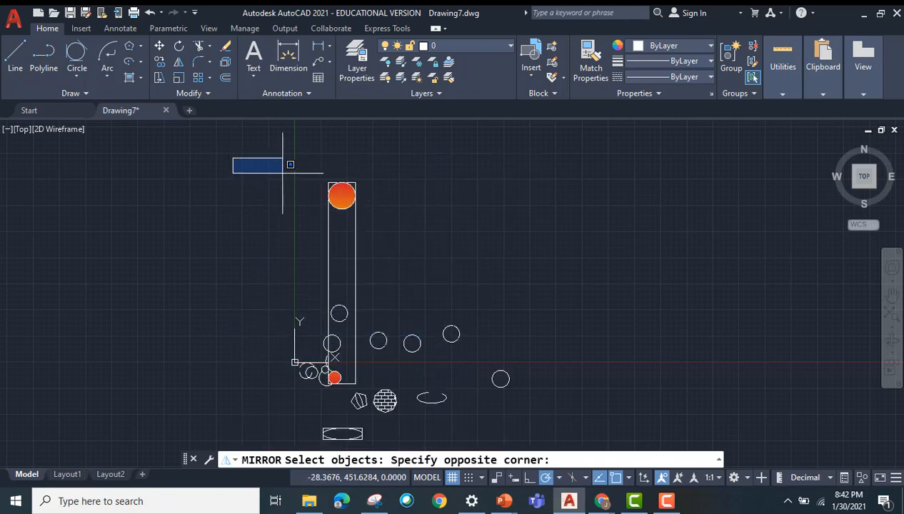
pyautogui.press('Escape')
pyautogui.click(575, 145)
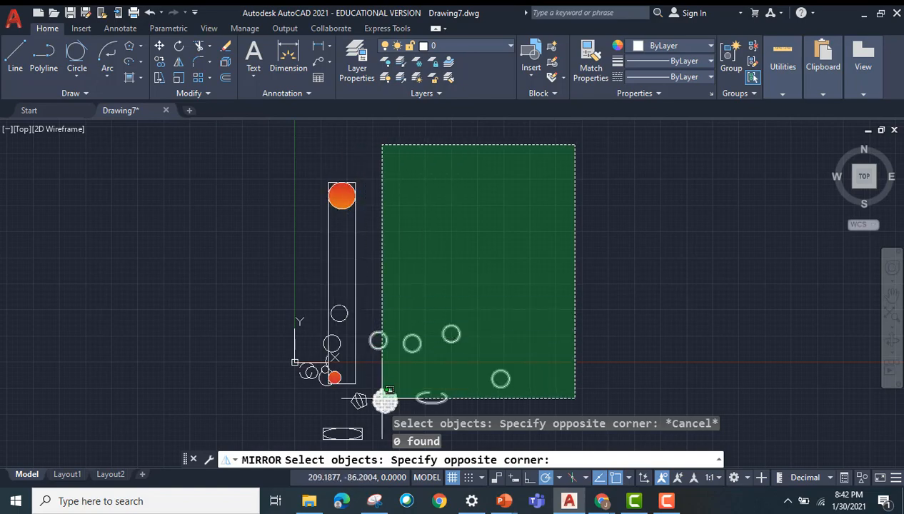
pyautogui.scroll(1, 385, 391)
pyautogui.scroll(-3, 346, 395)
pyautogui.click(305, 415)
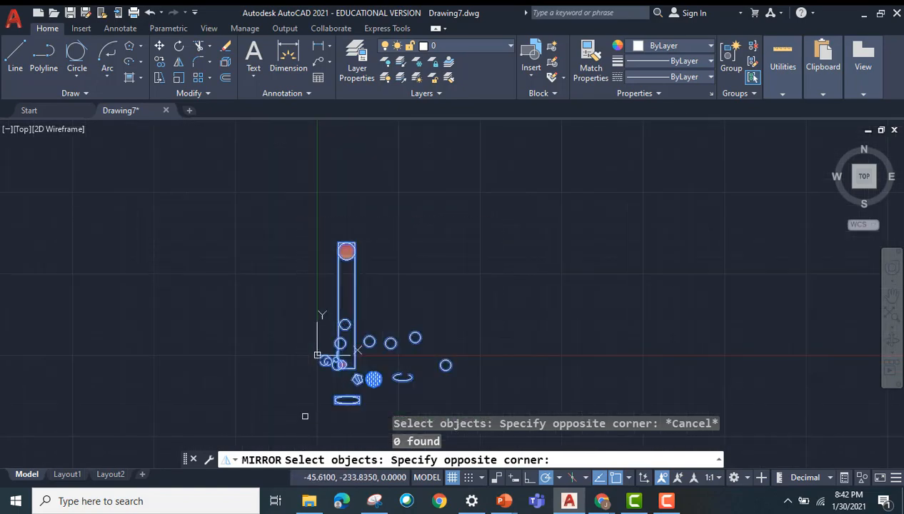
pyautogui.press('Return')
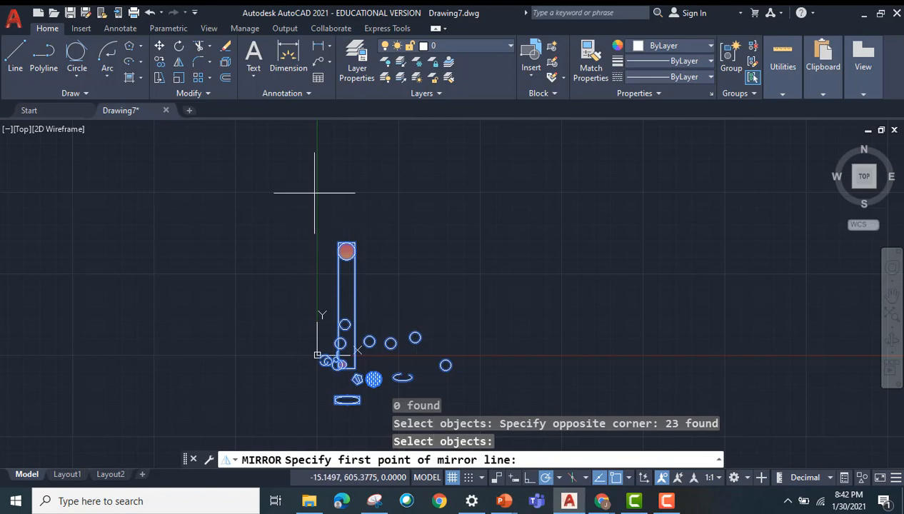
pyautogui.click(350, 186)
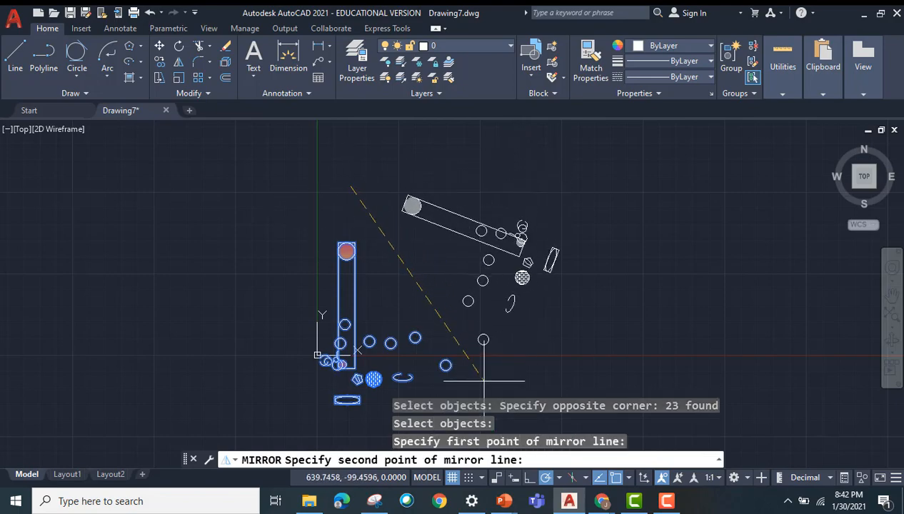
pyautogui.scroll(2, 559, 205)
pyautogui.scroll(-4, 525, 262)
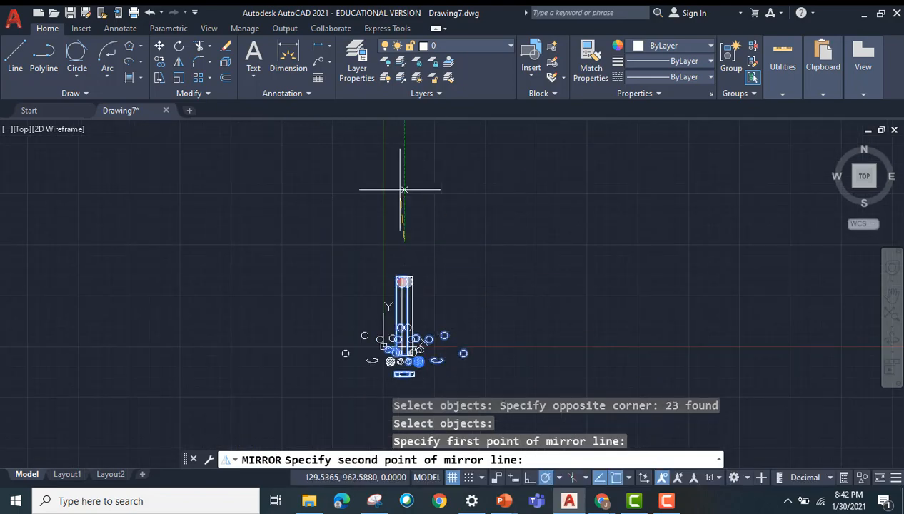
pyautogui.click(580, 370)
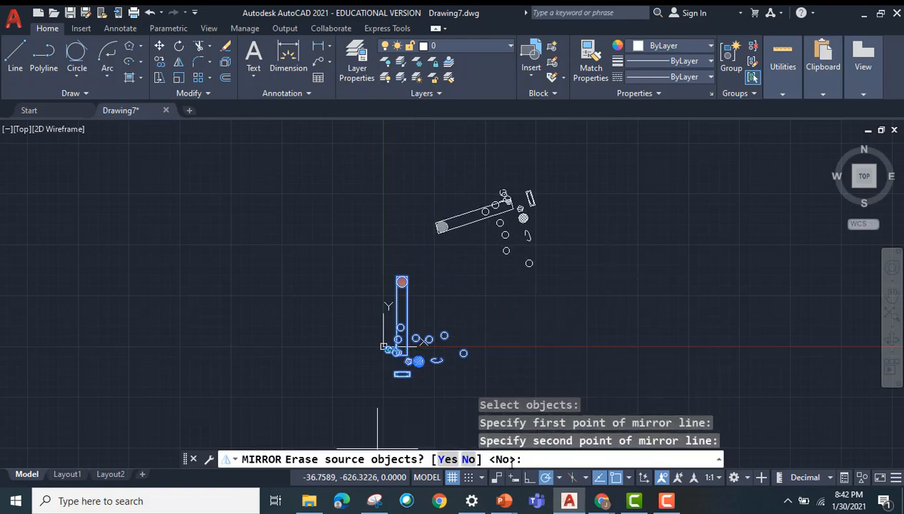
pyautogui.press('Return')
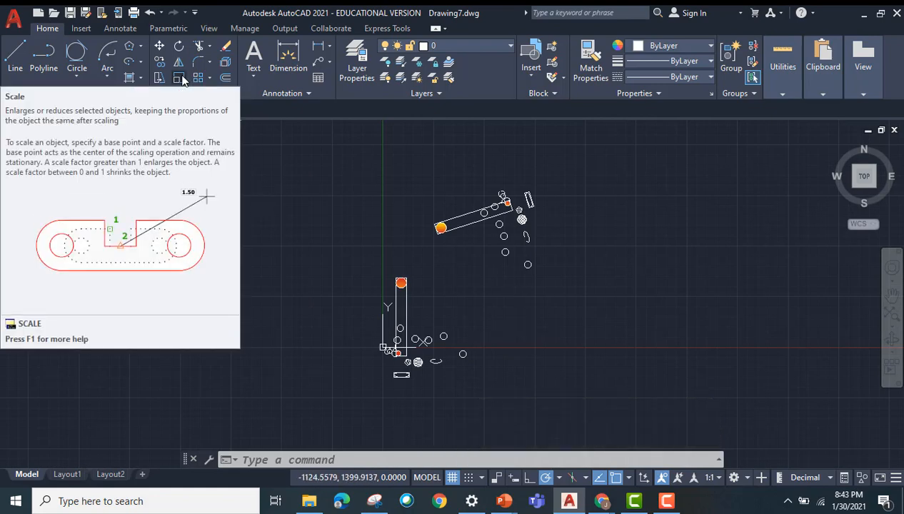
# Step: Scale the lower rectangle and its inscribed ellipse by a factor of 2 from the rectangle's upper-right corner
pyautogui.click(183, 79)
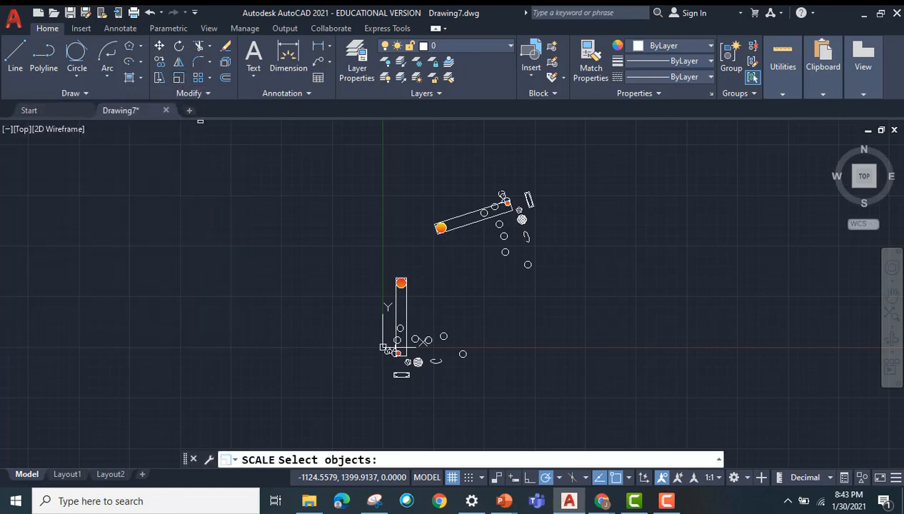
pyautogui.scroll(10, 399, 396)
pyautogui.moveTo(474, 217); pyautogui.dragTo(458, 319, button='middle')
pyautogui.click(448, 294)
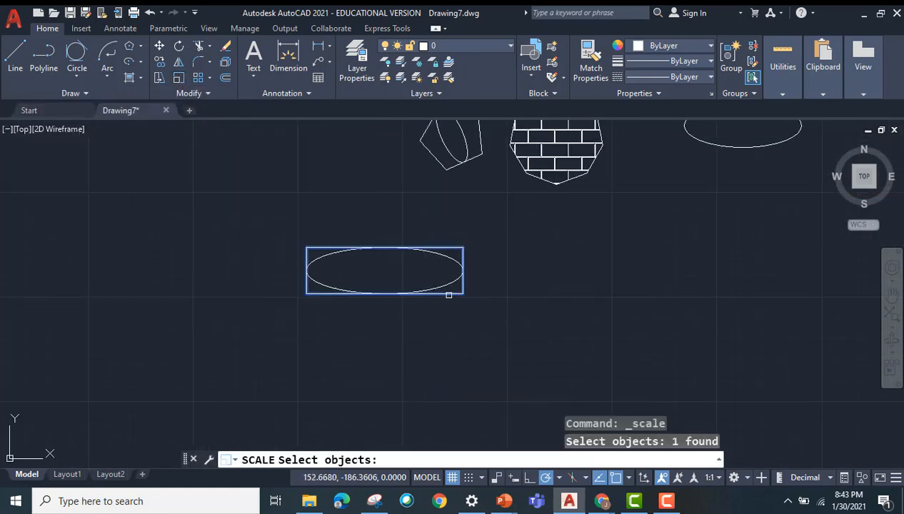
pyautogui.click(451, 282)
pyautogui.press('Return')
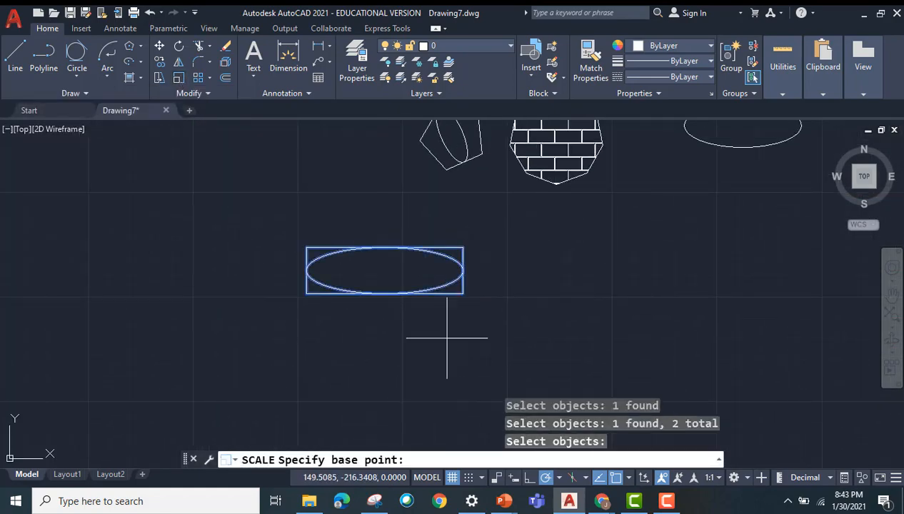
pyautogui.click(462, 248)
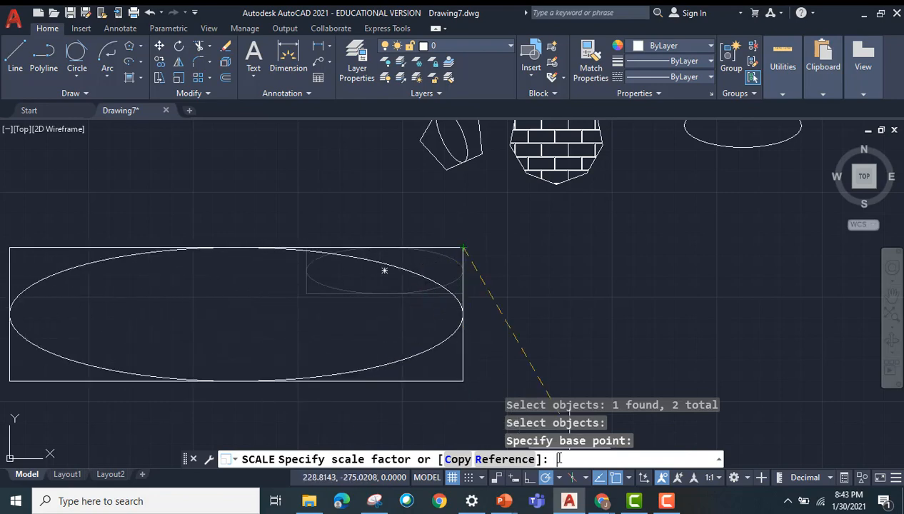
pyautogui.write('2')
pyautogui.press('Return')
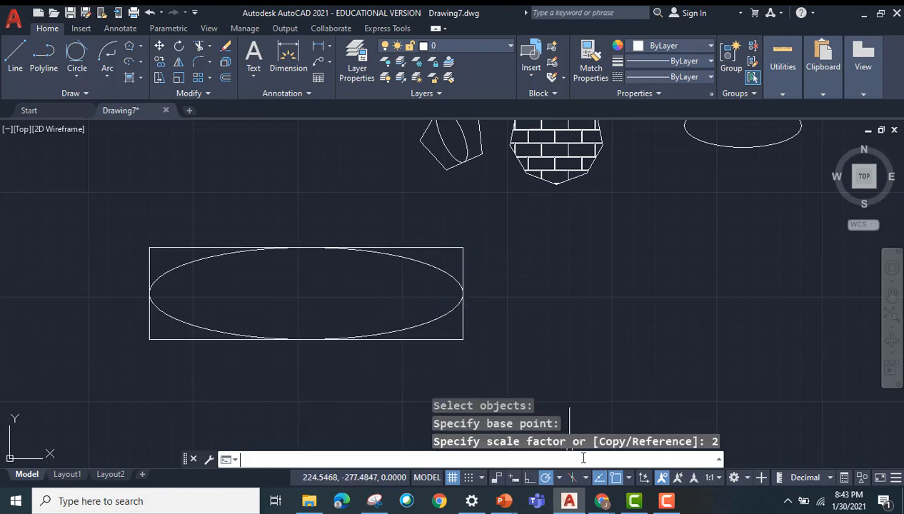
pyautogui.scroll(-2, 578, 309)
pyautogui.moveTo(581, 313); pyautogui.dragTo(545, 303, button='middle')
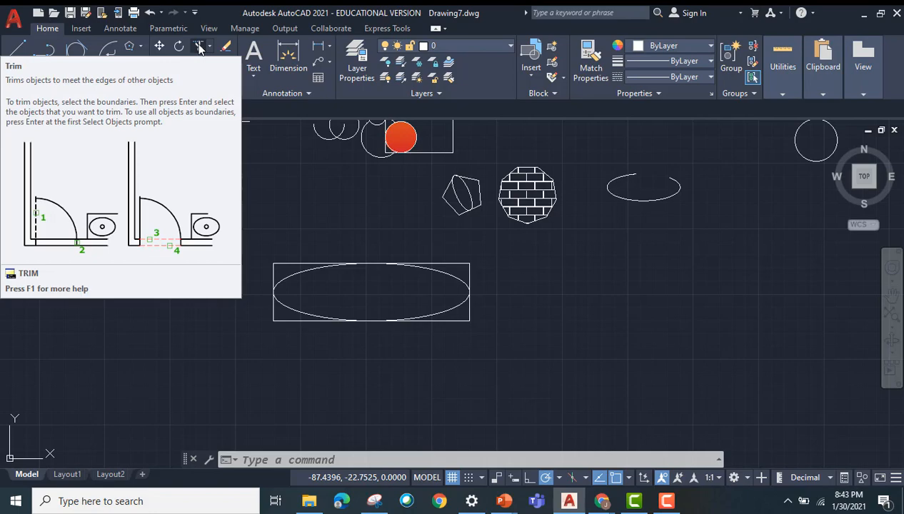
# Step: Trim the inner arc of the overlapping circles near the origin and the overlapping curve pieces around the tall rectangle's left edge
pyautogui.click(200, 47)
pyautogui.scroll(5, 350, 303)
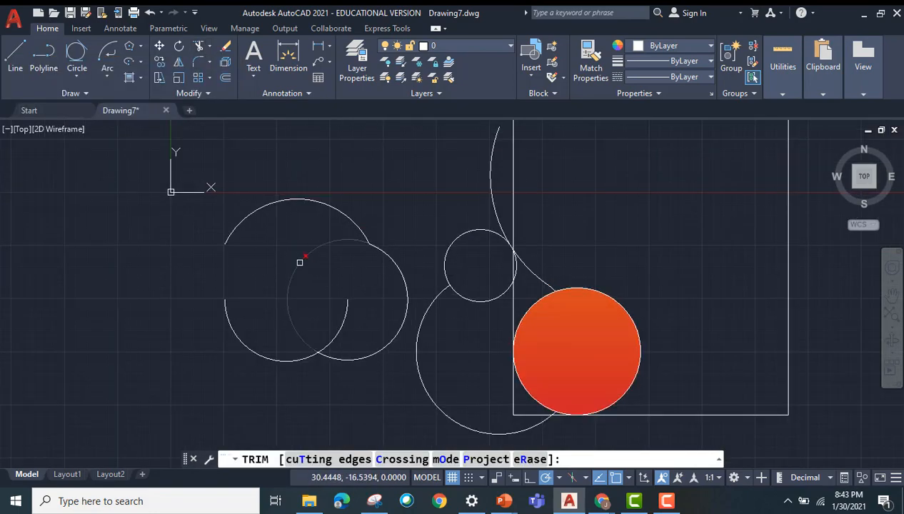
pyautogui.click(300, 263)
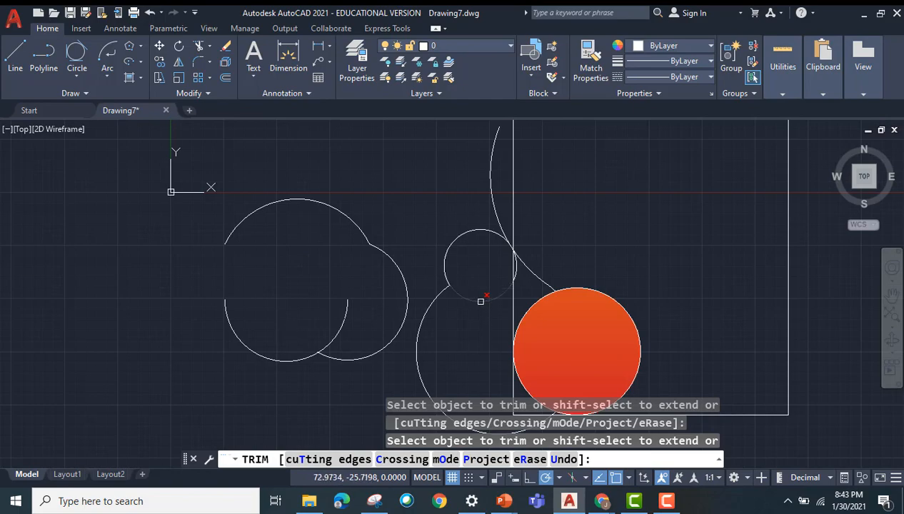
pyautogui.scroll(4, 559, 244)
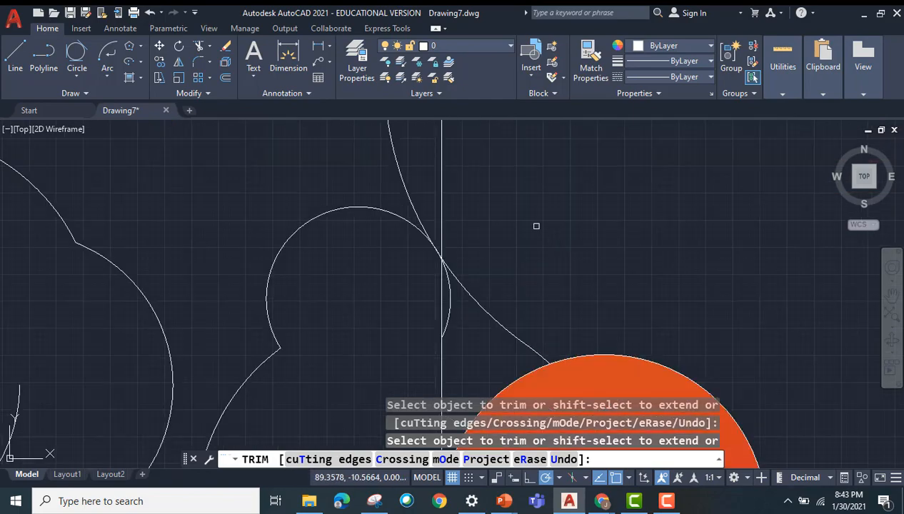
pyautogui.scroll(-6, 564, 239)
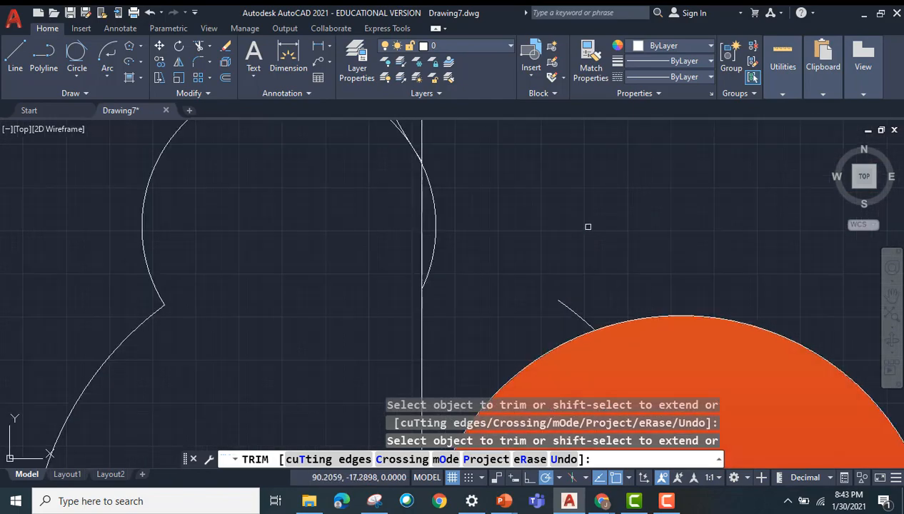
pyautogui.moveTo(460, 155); pyautogui.dragTo(197, 298, button='middle')
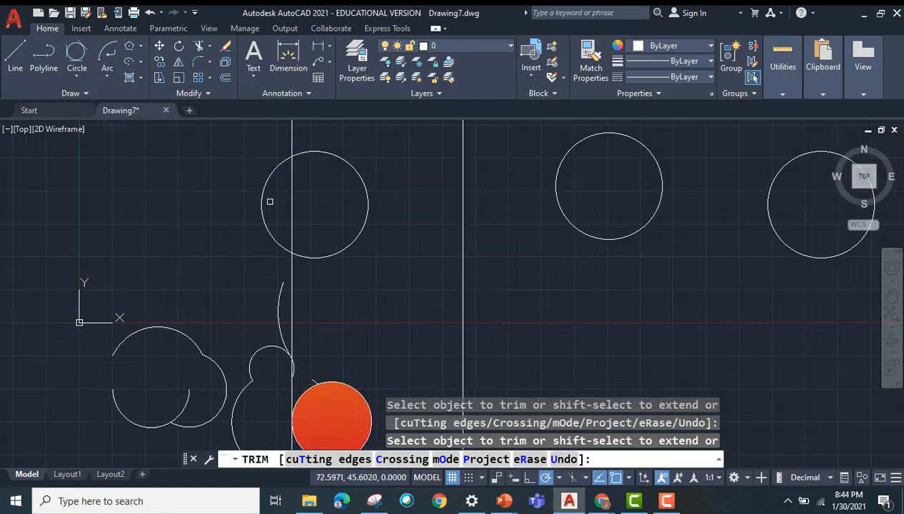
# Step: Fillet the tall rectangle's lower-right corner with a radius of 0.25
pyautogui.click(197, 64)
pyautogui.scroll(-2, 427, 329)
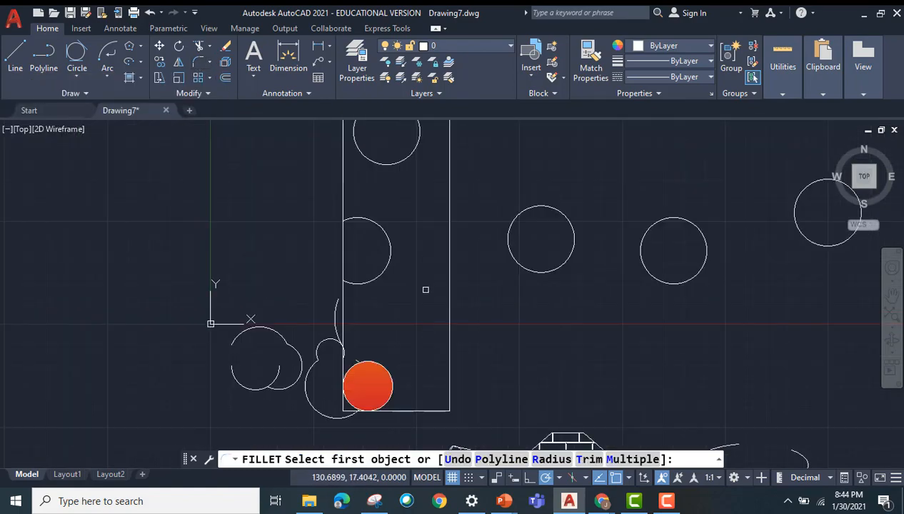
pyautogui.moveTo(426, 290)
pyautogui.mouseDown(button='middle')
pyautogui.moveTo(416, 339)
pyautogui.moveTo(416, 170)
pyautogui.mouseUp(button='middle')
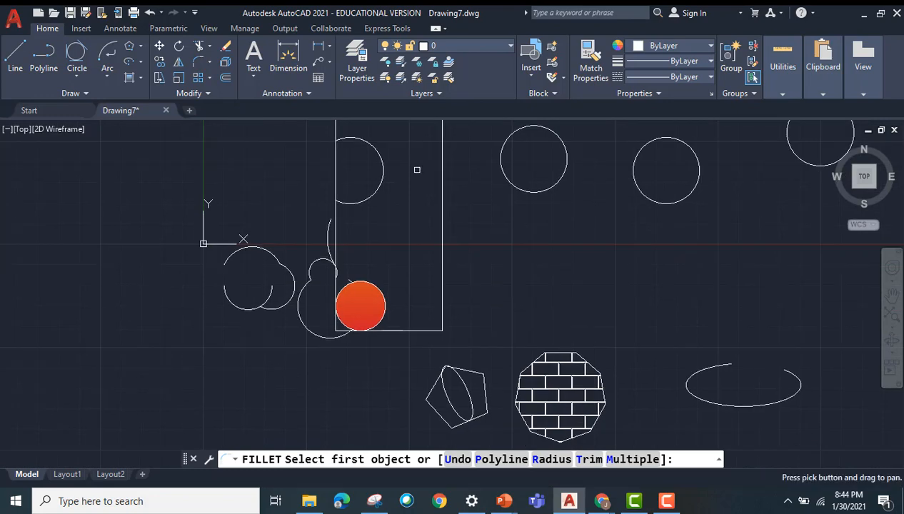
pyautogui.click(416, 331)
pyautogui.click(668, 449)
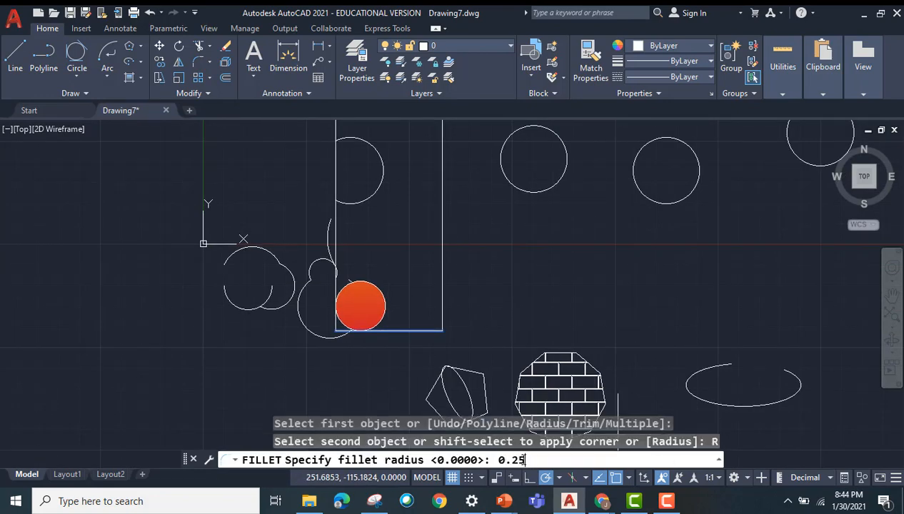
pyautogui.write('0.25')
pyautogui.press('Return')
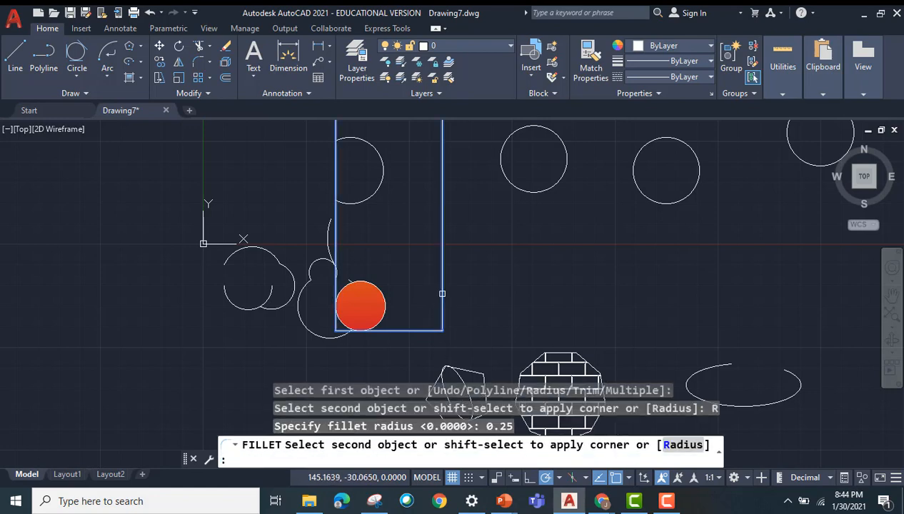
pyautogui.click(440, 295)
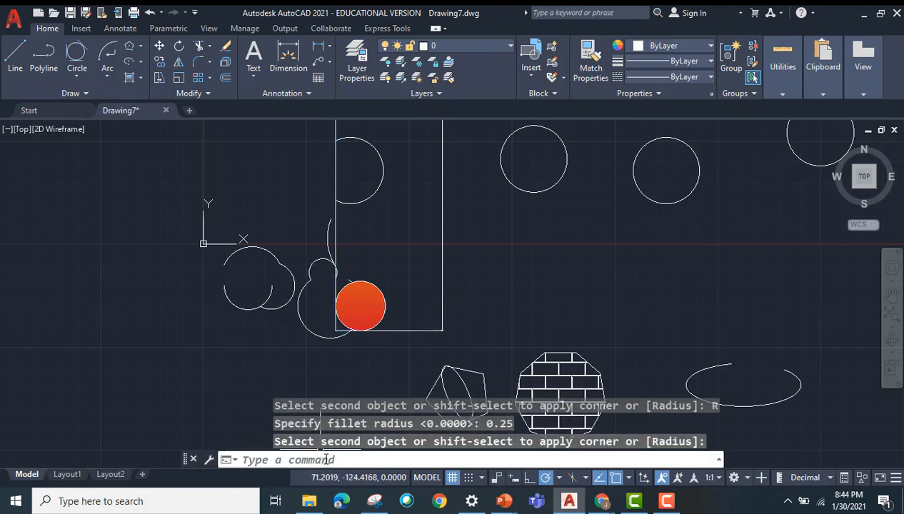
# Step: Fillet the tall rectangle's lower-right corner again, using a radius of 25
pyautogui.press('Return')
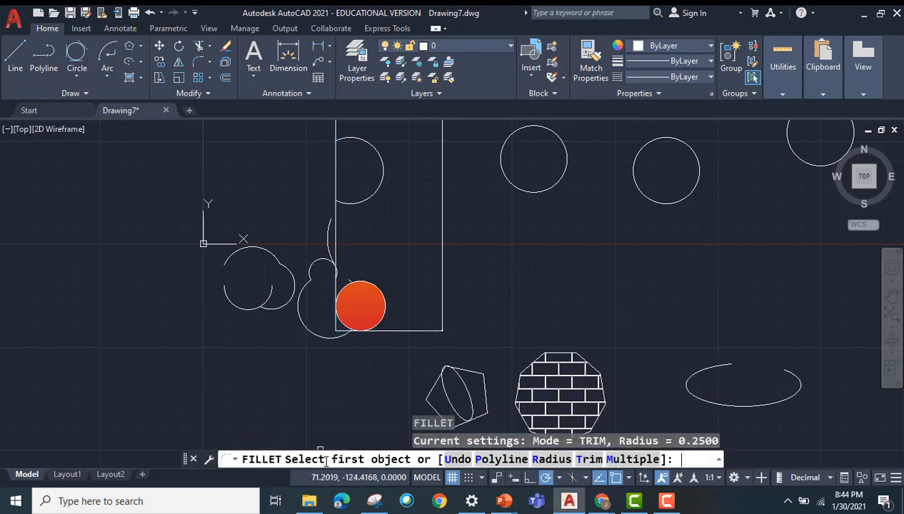
pyautogui.click(409, 331)
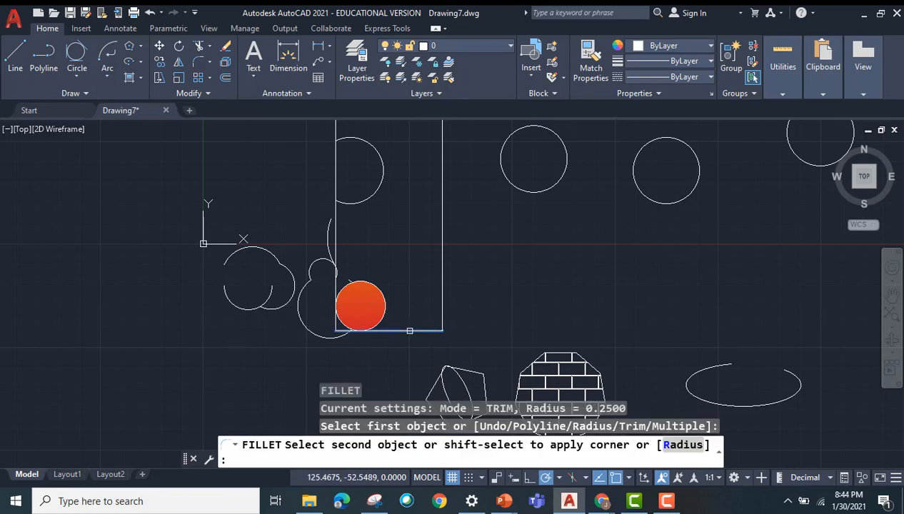
pyautogui.click(674, 444)
pyautogui.write('25')
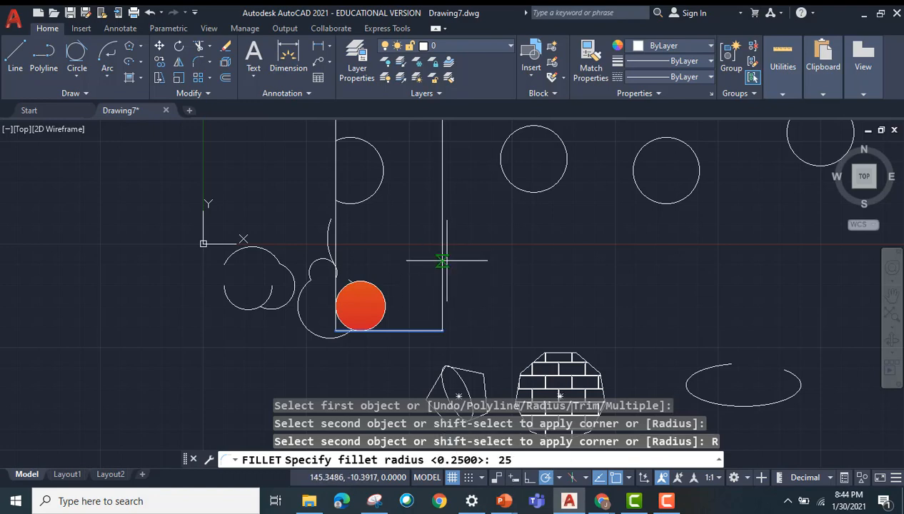
pyautogui.press('Return')
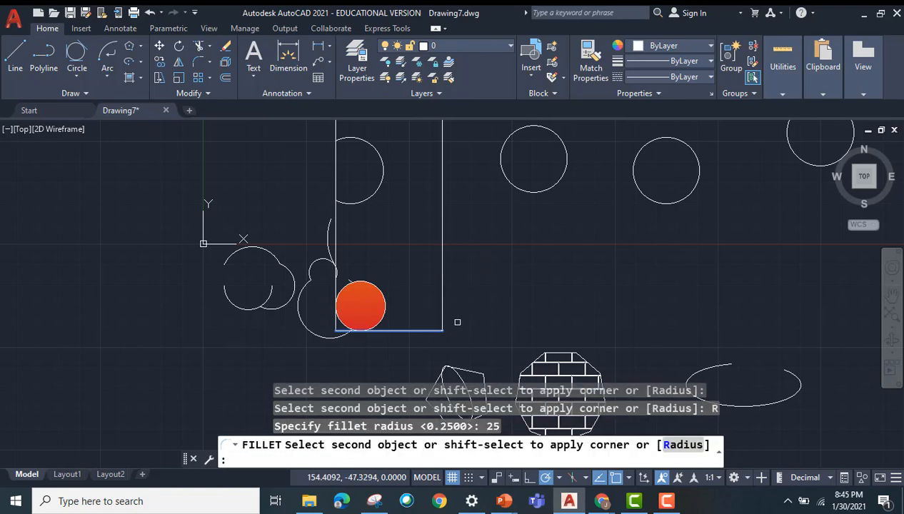
pyautogui.click(441, 292)
pyautogui.scroll(5, 514, 296)
pyautogui.scroll(-5, 474, 313)
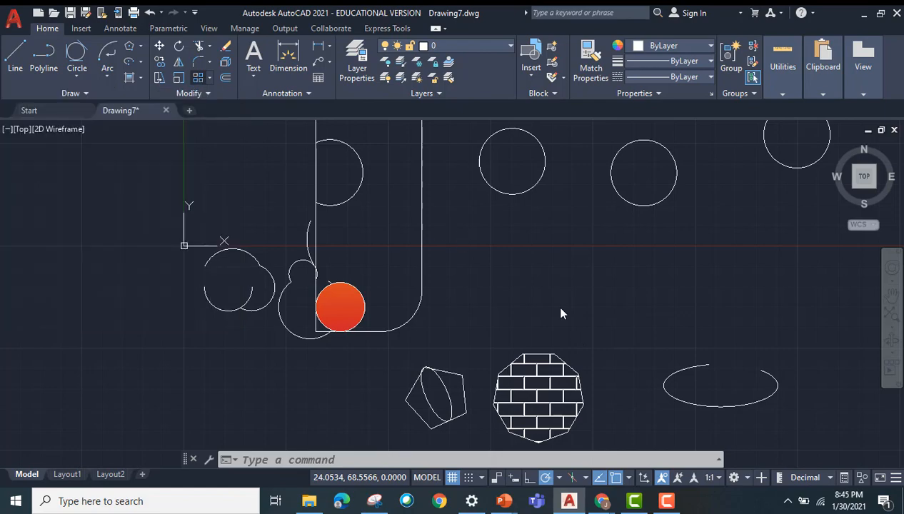
# Step: Create a rectangular array of the brick-hatched polygon with 3 columns and 5 rows
pyautogui.scroll(2, 514, 300)
pyautogui.scroll(-6, 515, 289)
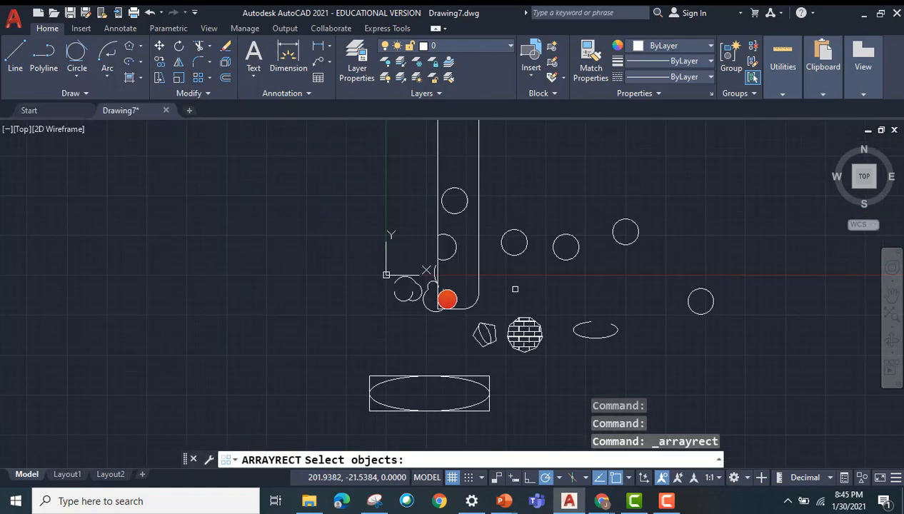
pyautogui.click(557, 308)
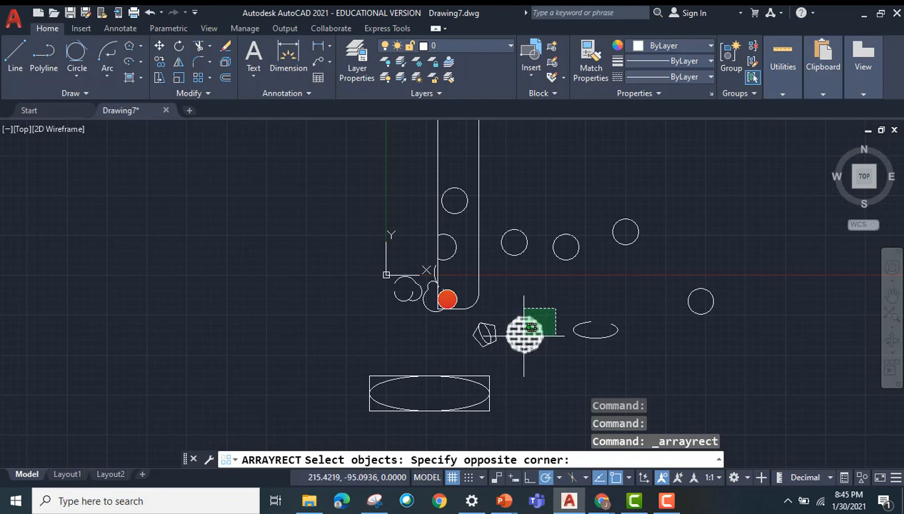
pyautogui.click(524, 335)
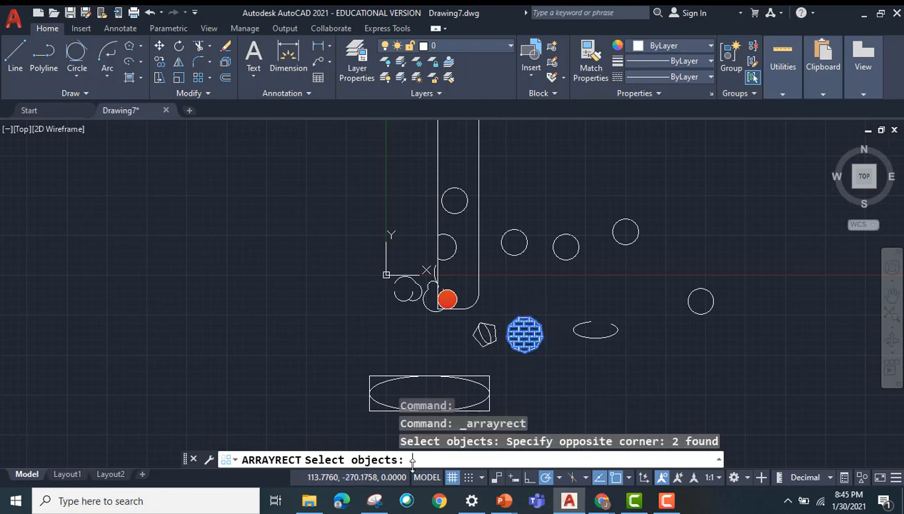
pyautogui.press('Return')
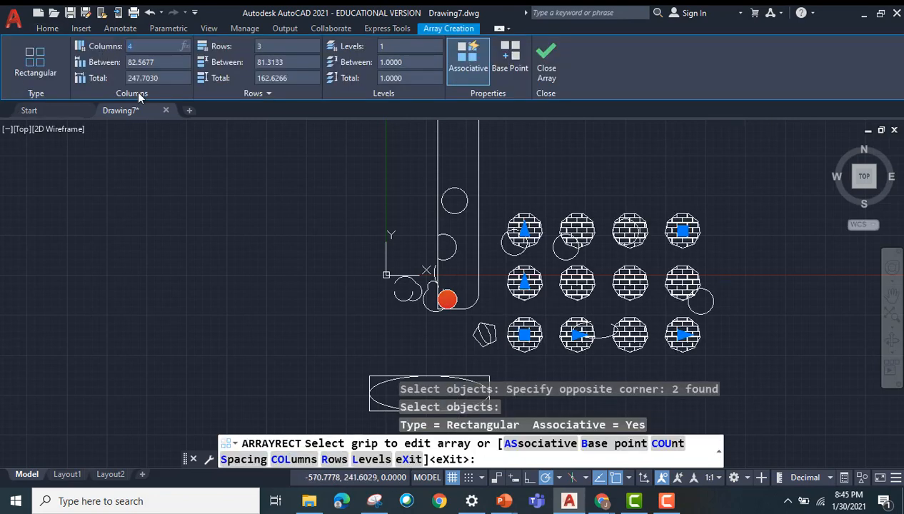
pyautogui.press('Return')
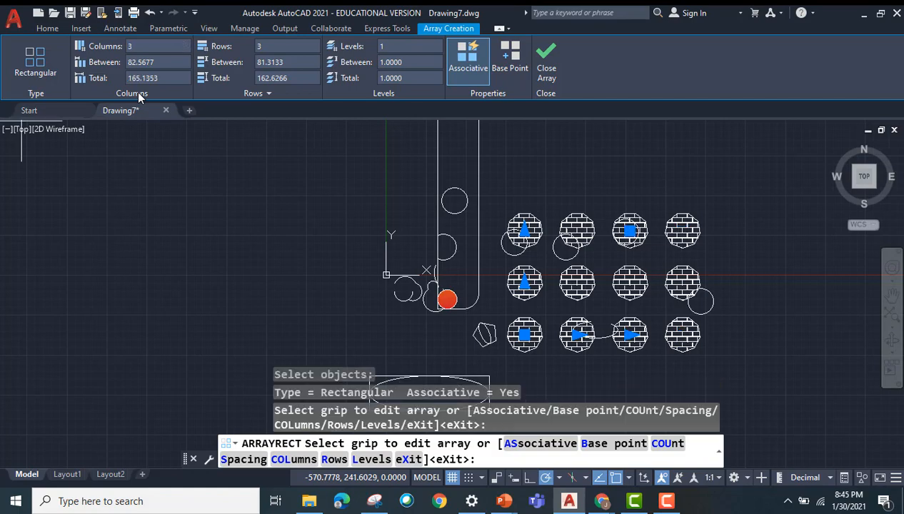
pyautogui.moveTo(252, 41); pyautogui.dragTo(248, 35)
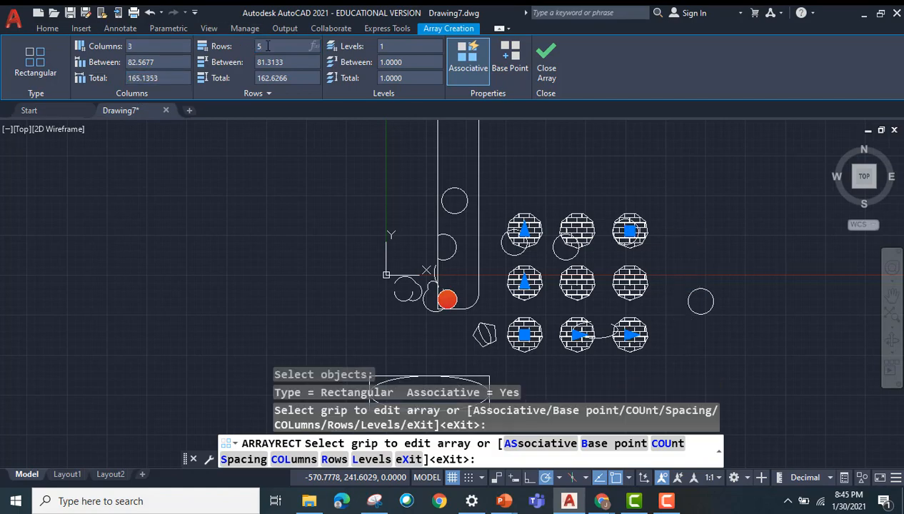
pyautogui.write('5')
pyautogui.press('Return')
# Step: Set the polygon array's column spacing to 150 and row spacing to 50, and finish the array
pyautogui.moveTo(688, 189)
pyautogui.mouseDown(button='middle')
pyautogui.moveTo(655, 219)
pyautogui.moveTo(550, 216)
pyautogui.mouseUp(button='middle')
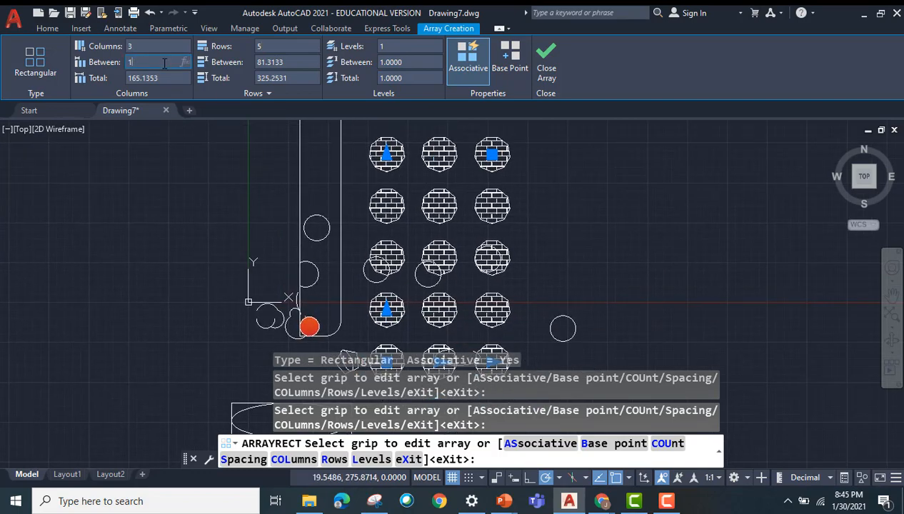
pyautogui.press('Return')
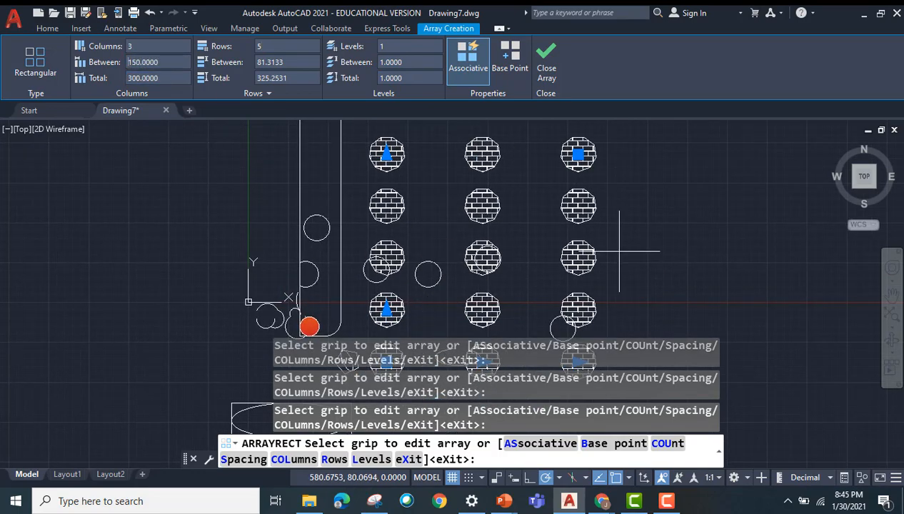
pyautogui.click(293, 62)
pyautogui.write('50')
pyautogui.press('Return')
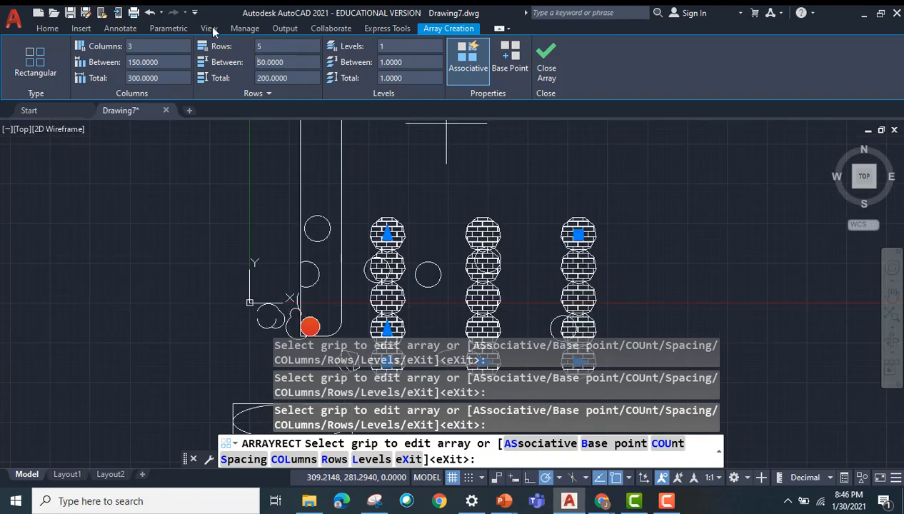
pyautogui.click(545, 63)
pyautogui.scroll(2, 541, 194)
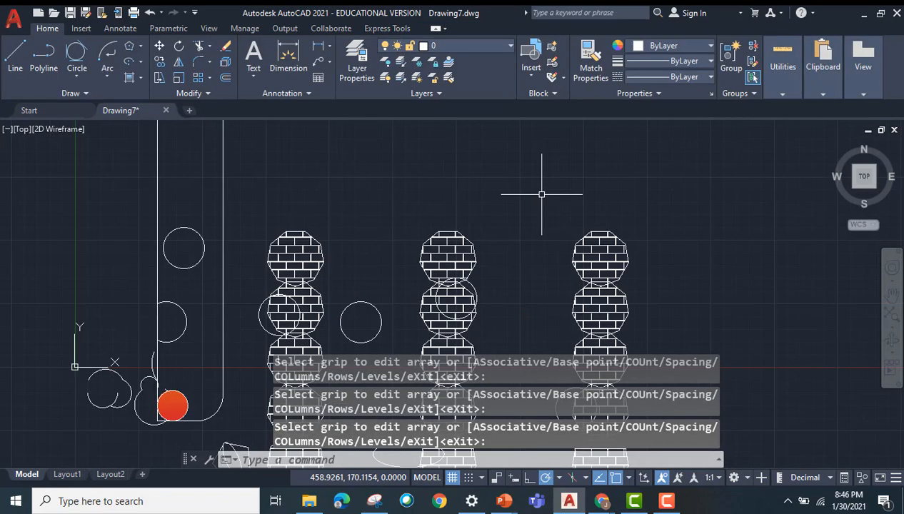
pyautogui.scroll(-3, 541, 194)
# Step: Draw a small circle in the empty area far to the left of the existing shapes
pyautogui.click(209, 78)
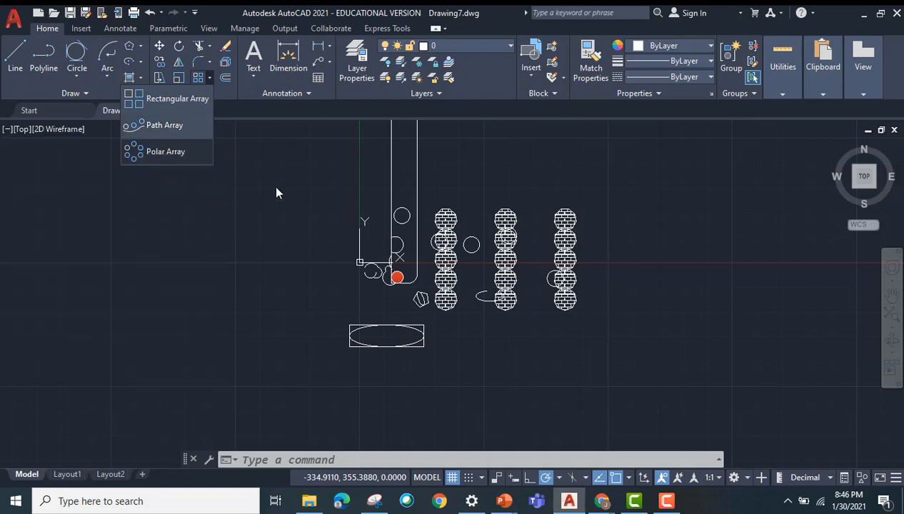
pyautogui.click(340, 459)
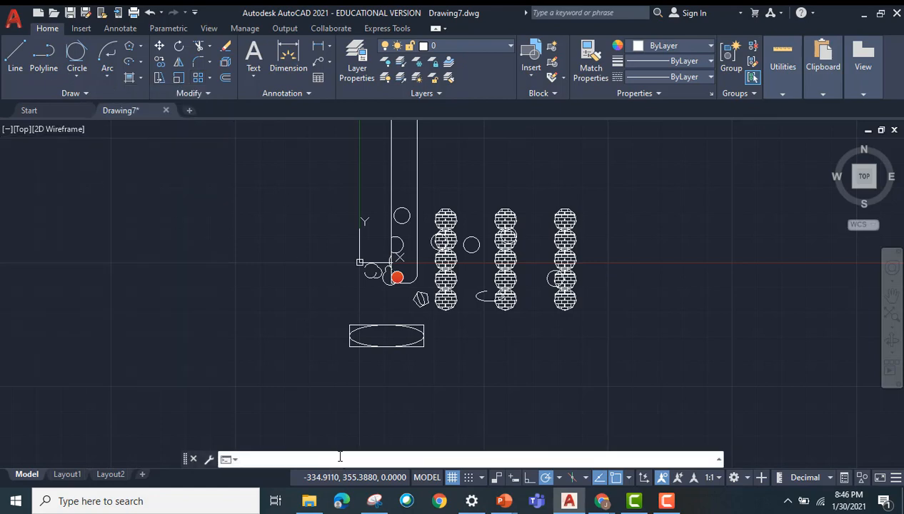
pyautogui.write('c')
pyautogui.press('Return')
pyautogui.click(99, 302)
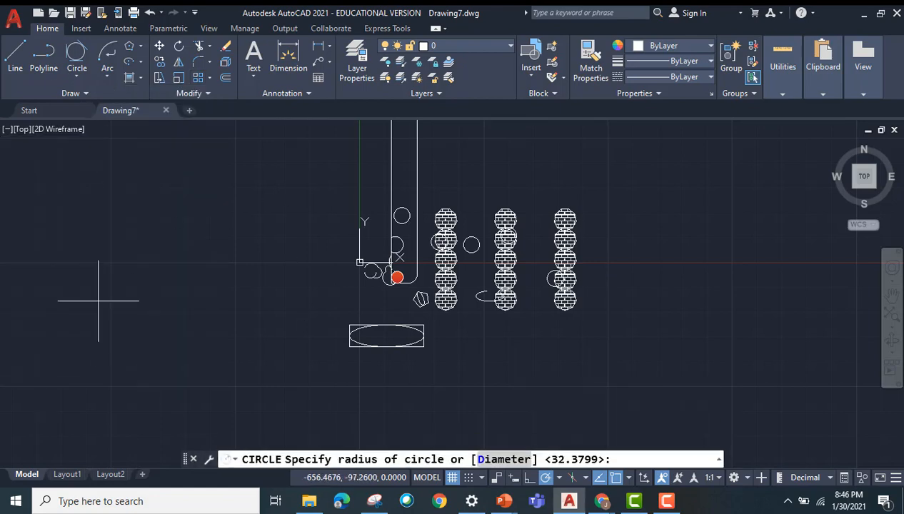
pyautogui.click(108, 309)
# Step: Draw a polyline from the new circle's center with three straight segments rising to the right
pyautogui.write('p')
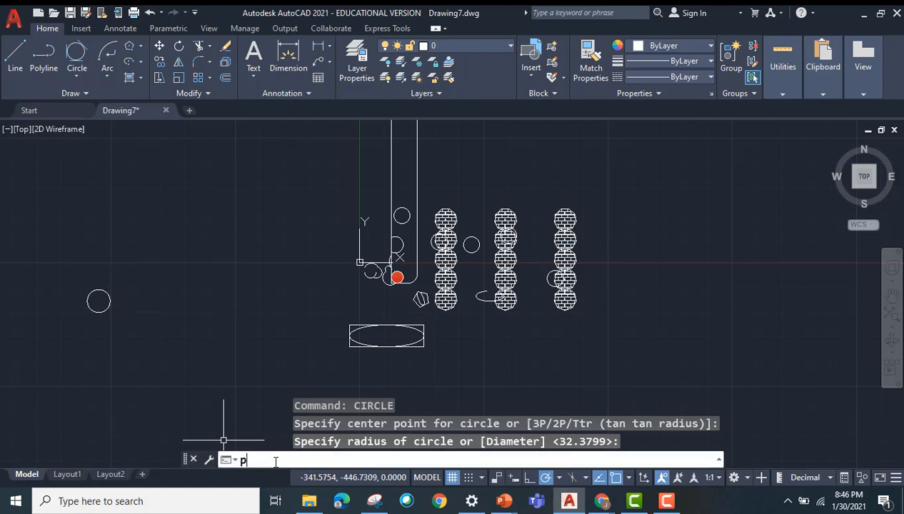
pyautogui.write('l')
pyautogui.press('Return')
pyautogui.click(99, 300)
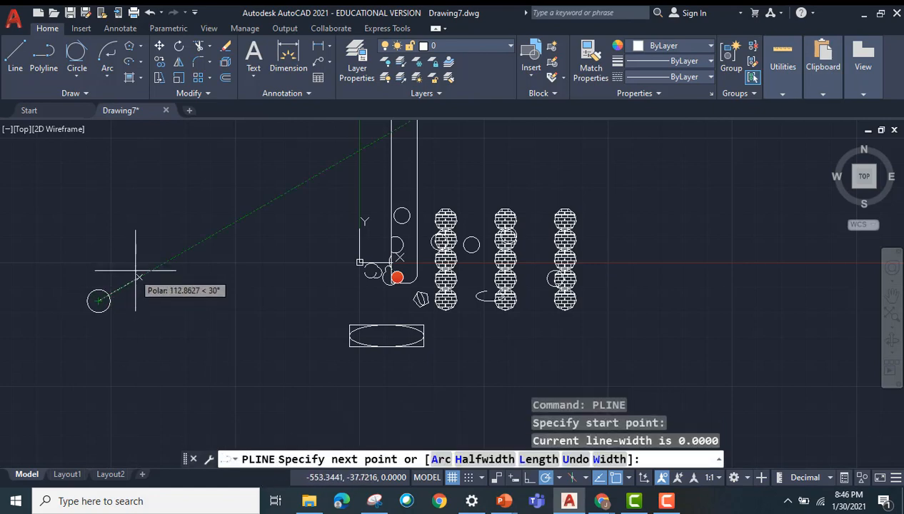
pyautogui.click(113, 275)
pyautogui.click(187, 263)
pyautogui.click(218, 209)
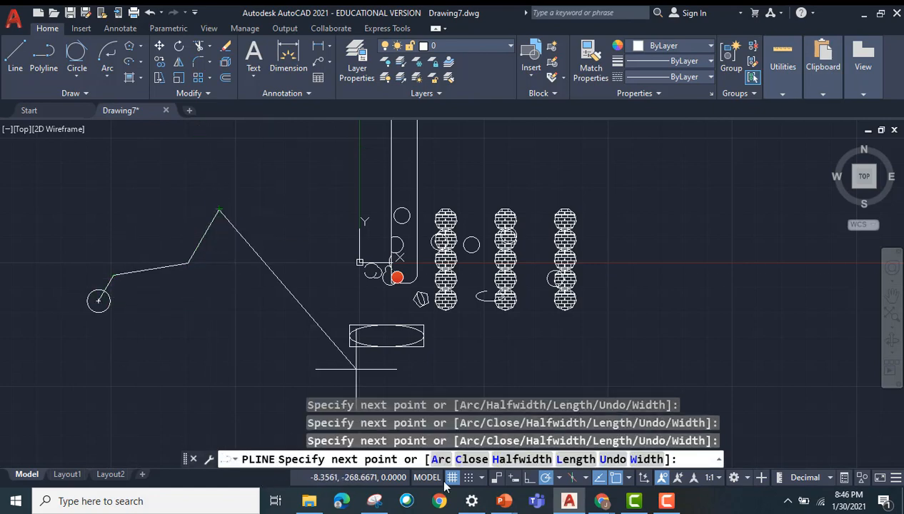
# Step: Continue the polyline with two arc segments, the second a large loop curling back to the left, and end it
pyautogui.click(440, 459)
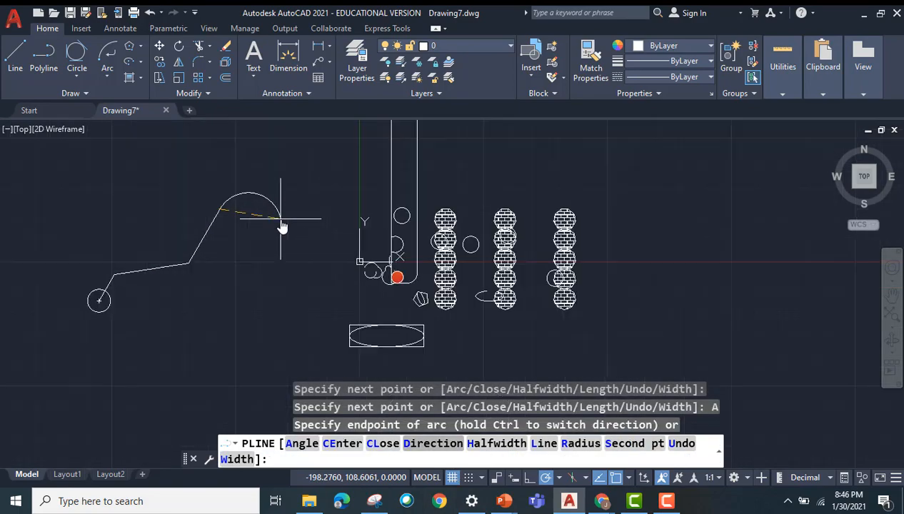
pyautogui.scroll(-2, 281, 223)
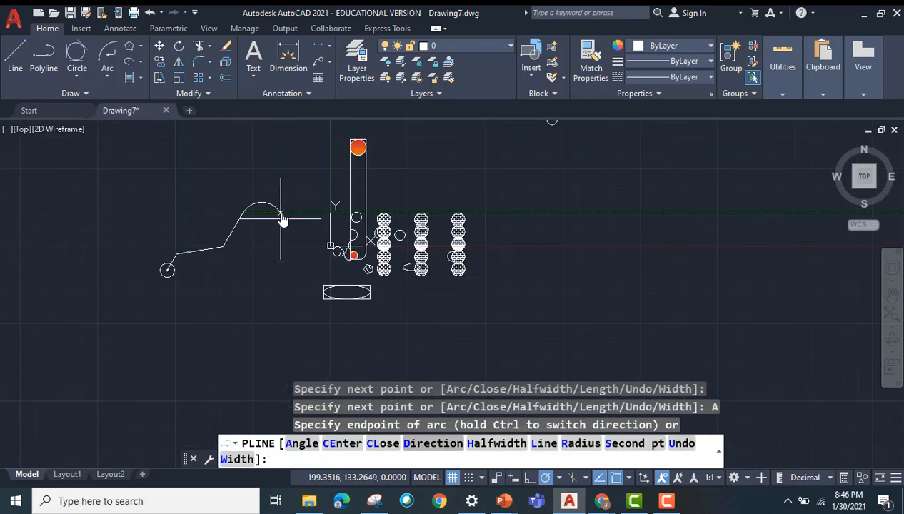
pyautogui.click(289, 186)
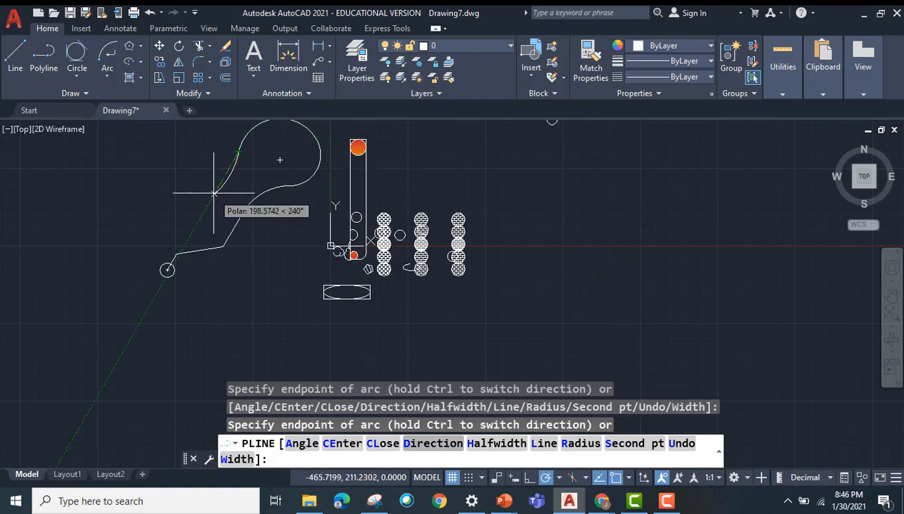
pyautogui.press('Escape')
# Step: Create a path array of the small circle along the polyline
pyautogui.moveTo(307, 235); pyautogui.dragTo(282, 301, button='middle')
pyautogui.click(209, 78)
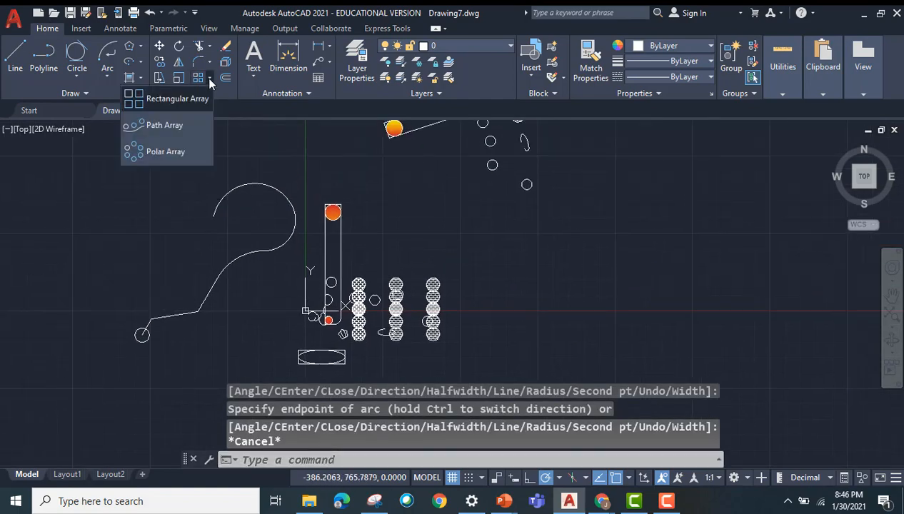
pyautogui.click(175, 129)
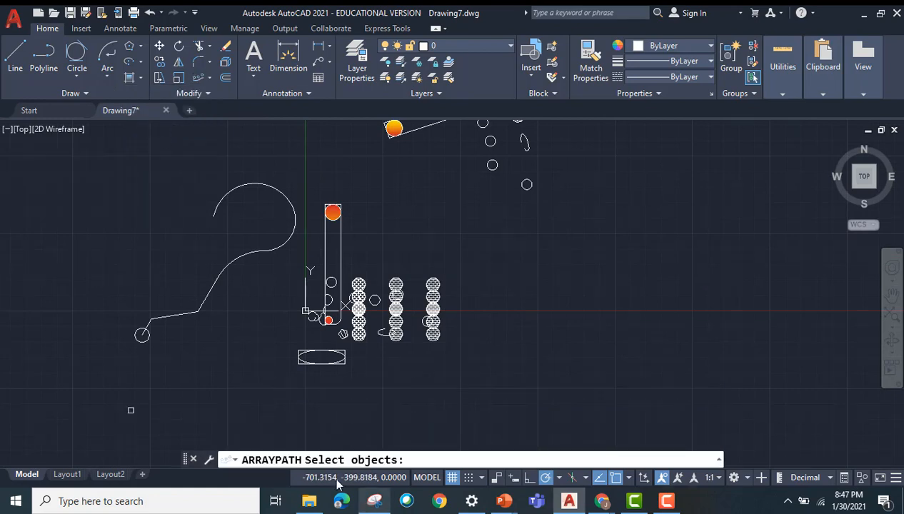
pyautogui.click(136, 332)
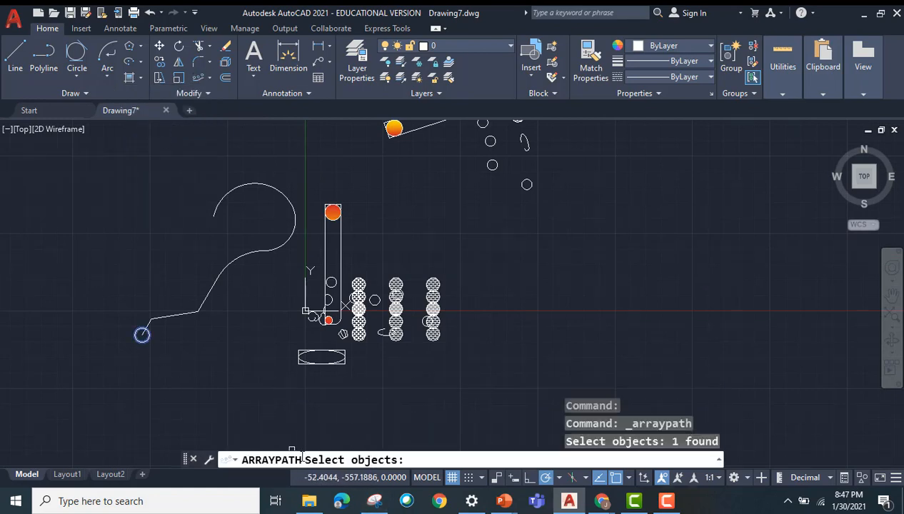
pyautogui.press('Return')
pyautogui.click(215, 280)
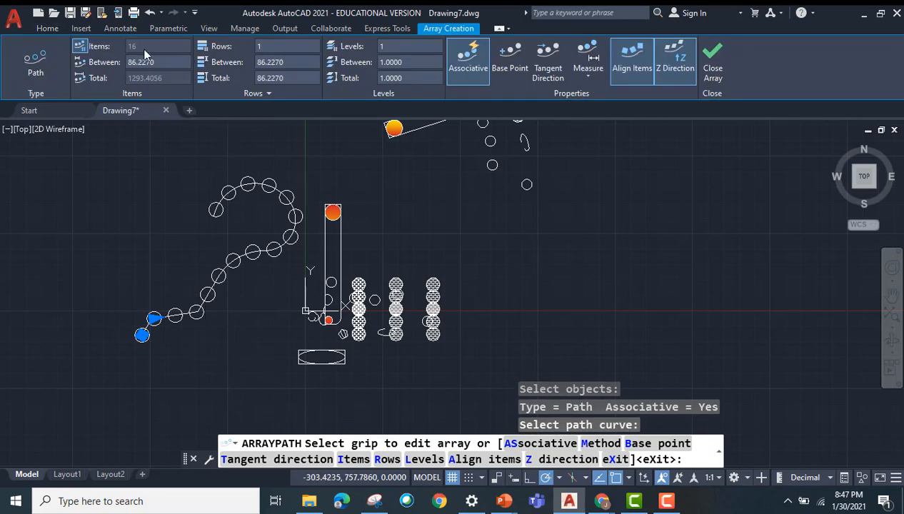
# Step: Set the path array to 2 rows spaced 50 apart and finish the array
pyautogui.click(255, 47)
pyautogui.write('2')
pyautogui.click(289, 61)
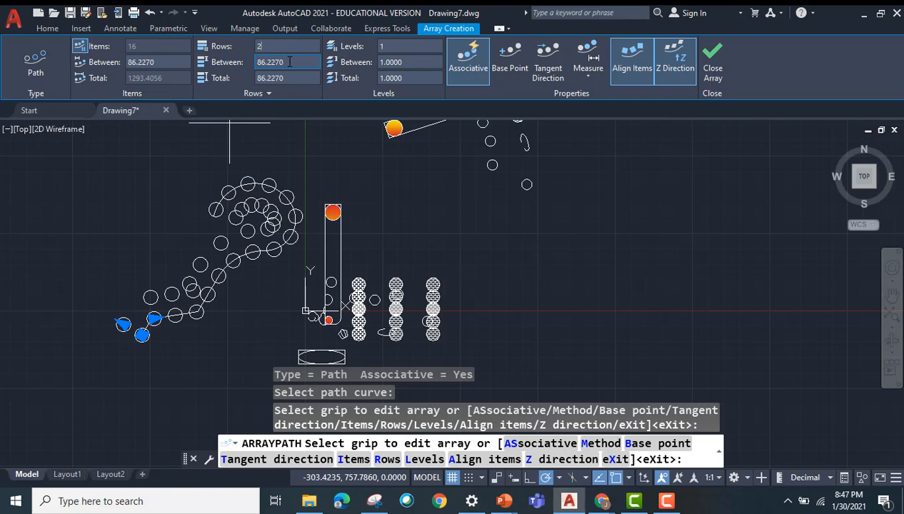
pyautogui.click(289, 61)
pyautogui.write('50')
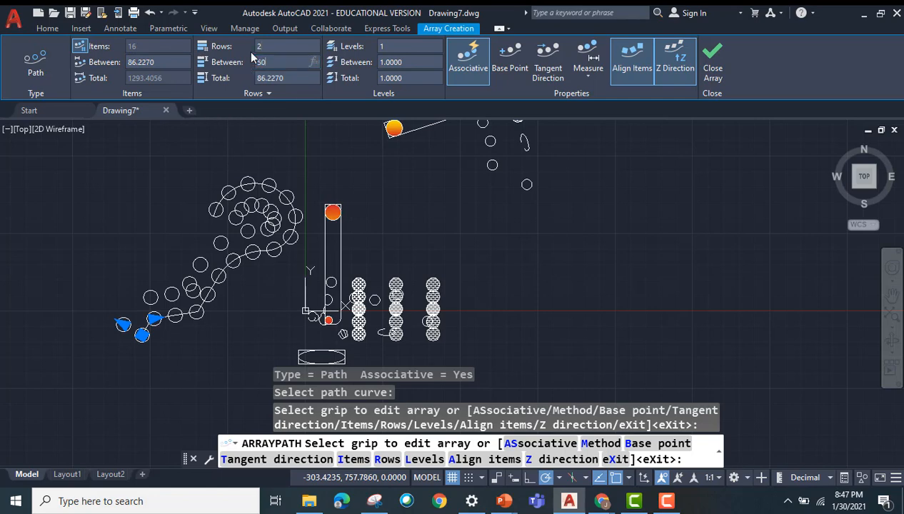
pyautogui.press('Return')
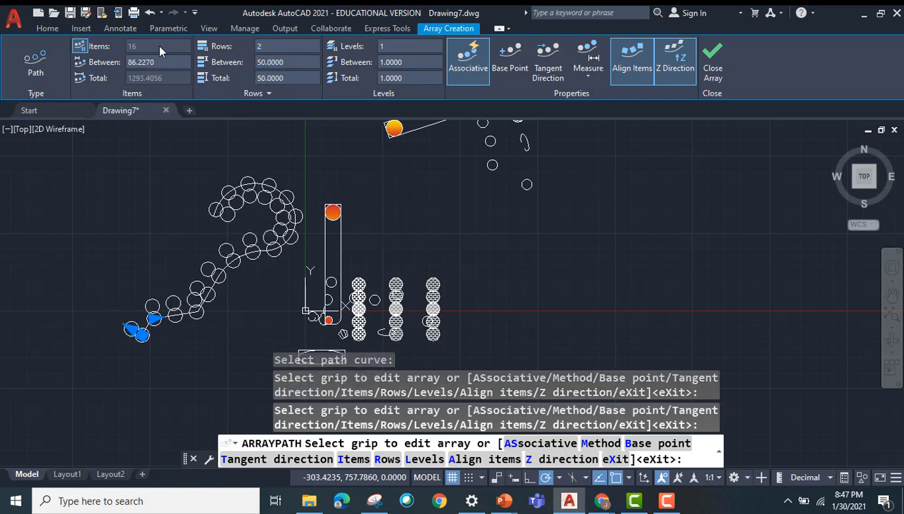
pyautogui.click(713, 66)
# Step: Draw a circle in the empty area to the right of the existing shapes
pyautogui.scroll(2, 508, 281)
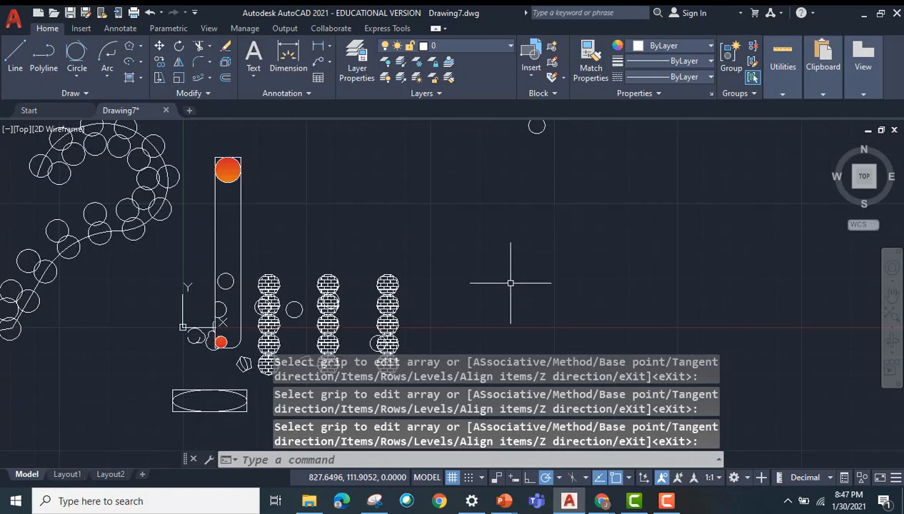
pyautogui.scroll(-2, 511, 282)
pyautogui.moveTo(542, 263)
pyautogui.mouseDown(button='middle')
pyautogui.moveTo(390, 175)
pyautogui.moveTo(375, 206)
pyautogui.mouseUp(button='middle')
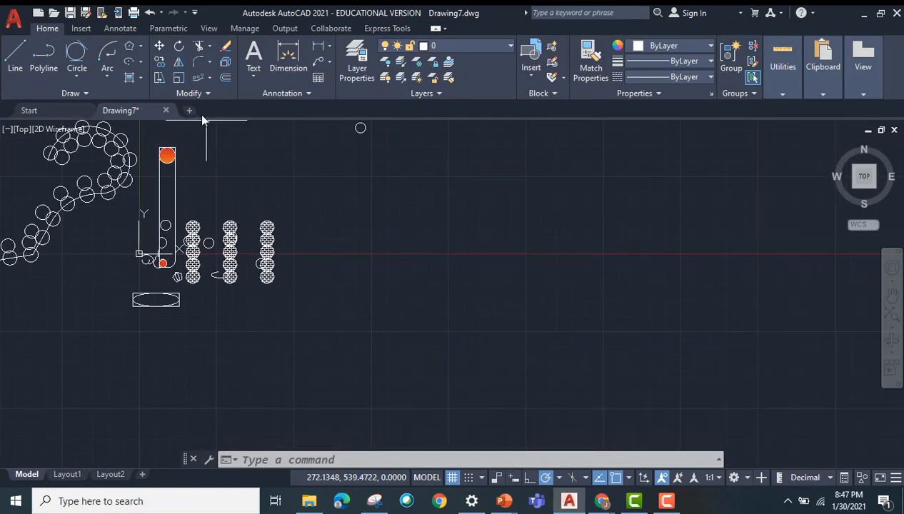
pyautogui.click(209, 77)
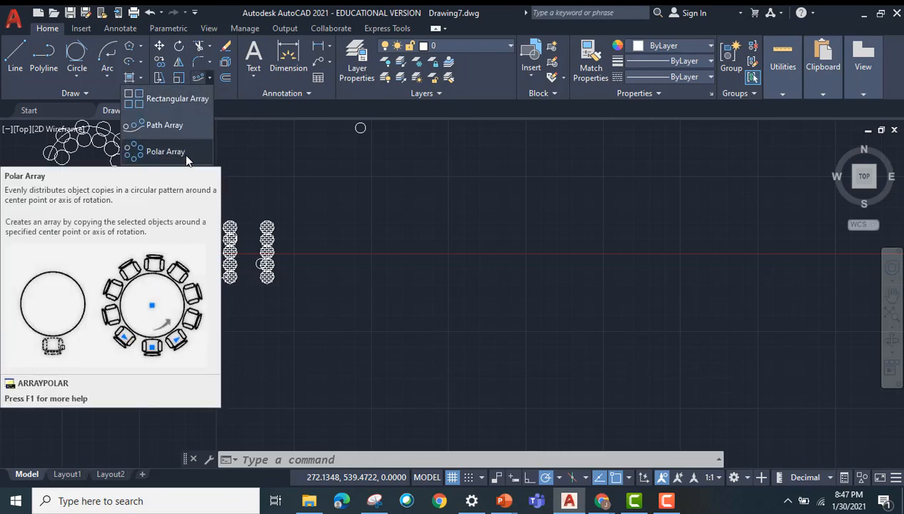
pyautogui.click(333, 460)
pyautogui.write('cir')
pyautogui.press('Return')
pyautogui.click(431, 257)
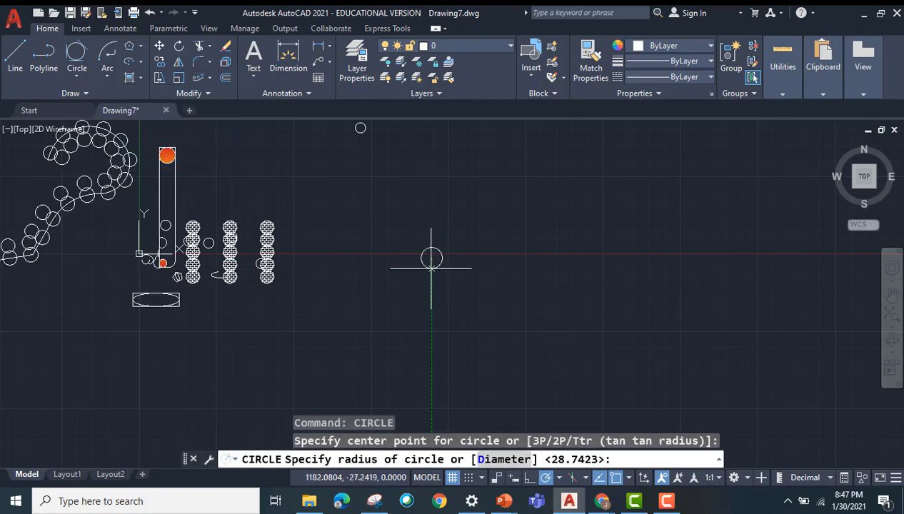
pyautogui.click(455, 271)
# Step: Draw a 3-Point arc from the new circle's right quadrant, arching upward and ending farther right at about the same height
pyautogui.click(108, 54)
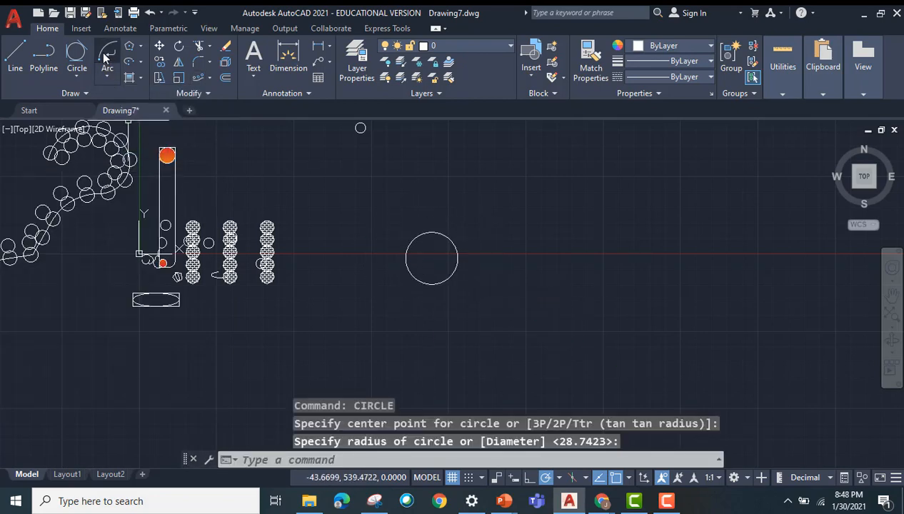
pyautogui.press('Escape')
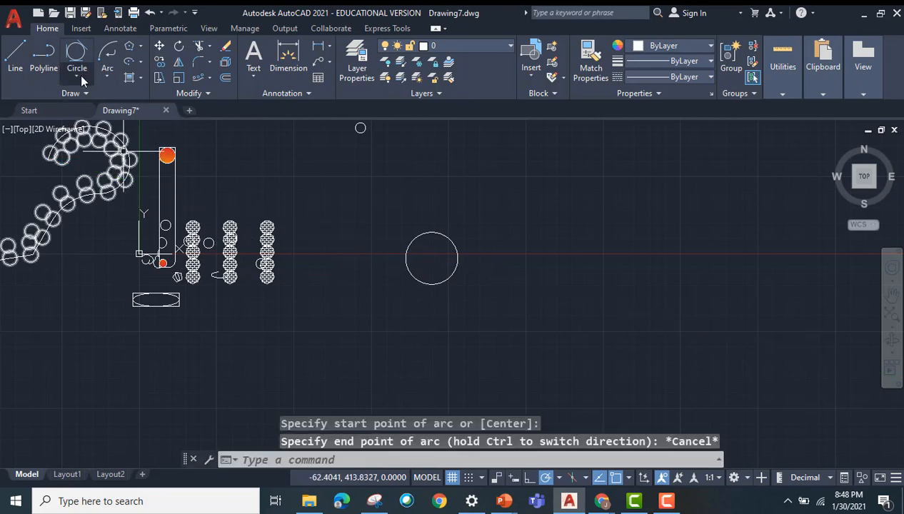
pyautogui.click(101, 72)
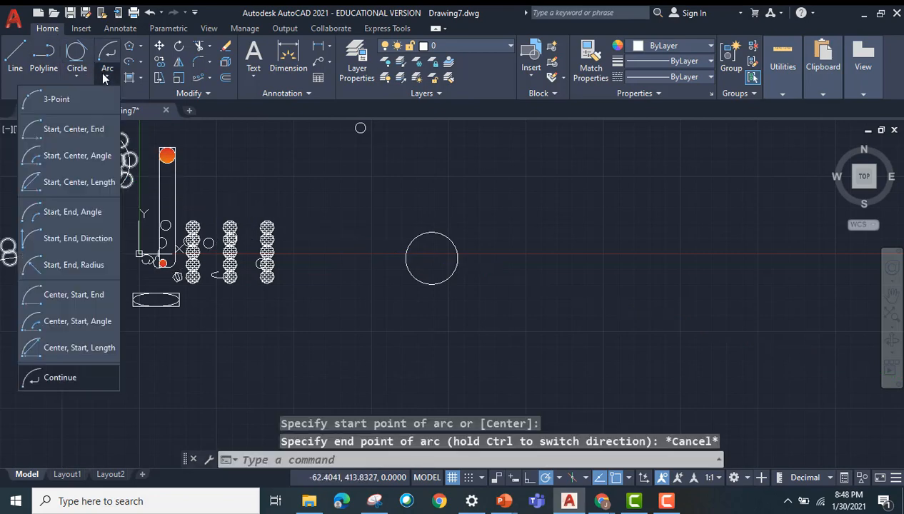
pyautogui.click(79, 107)
pyautogui.click(458, 257)
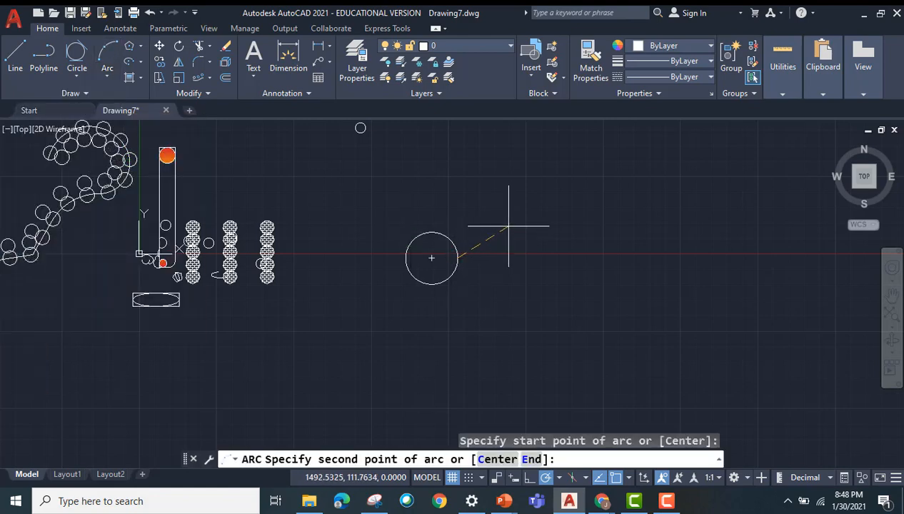
pyautogui.click(512, 218)
pyautogui.click(606, 255)
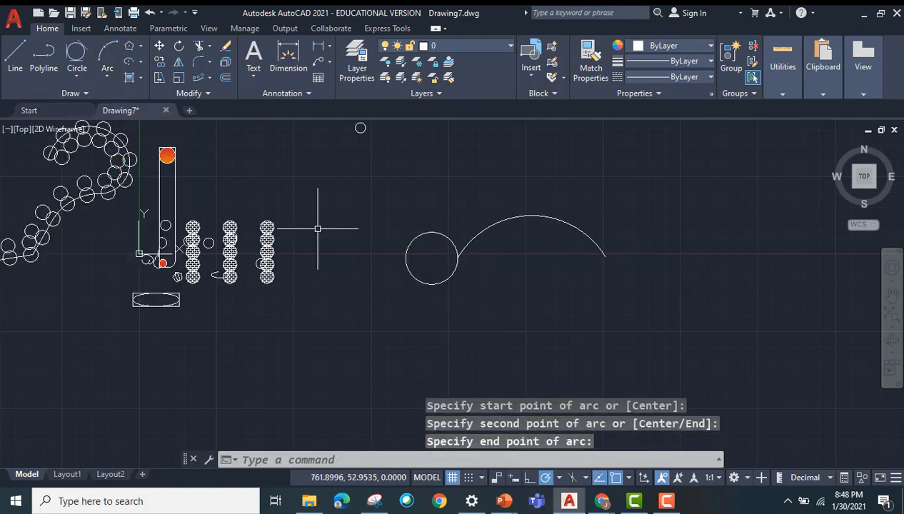
# Step: Mirror the arc across the line through its two endpoints, keeping the source arc, to form a petal
pyautogui.click(179, 62)
pyautogui.click(473, 240)
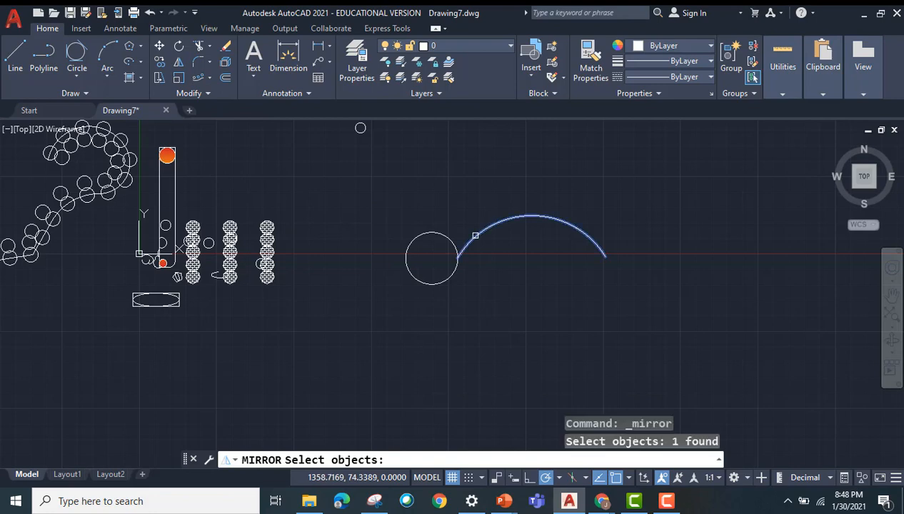
pyautogui.press('Return')
pyautogui.click(458, 257)
pyautogui.click(605, 256)
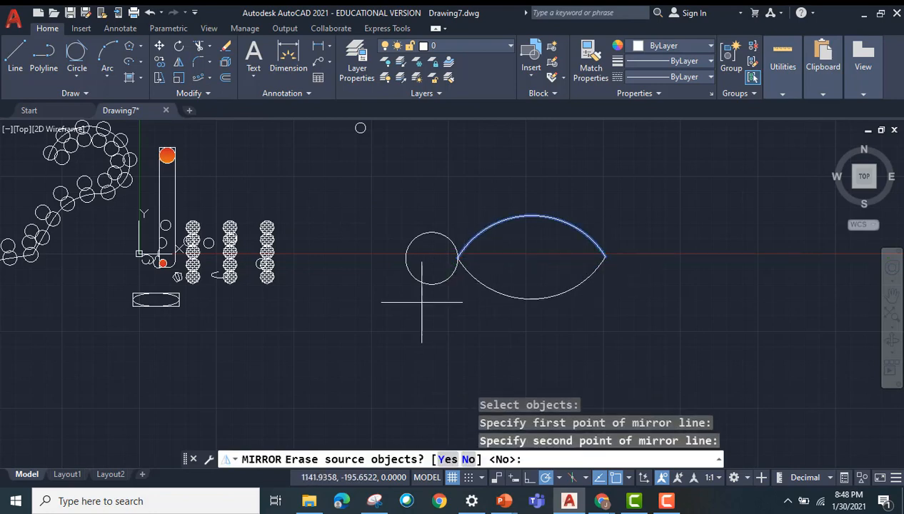
pyautogui.press('Return')
# Step: Create a polar array of the two petal arcs around the circle's center
pyautogui.click(198, 77)
pyautogui.click(468, 265)
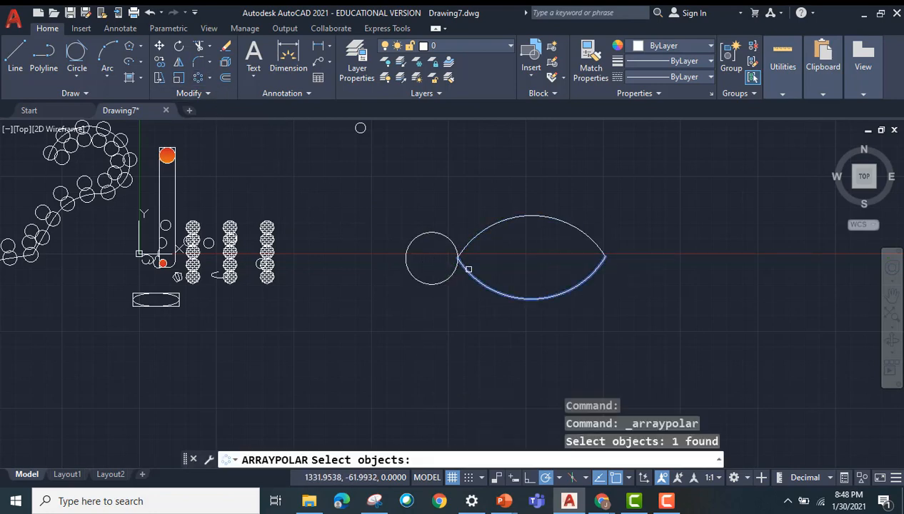
pyautogui.click(475, 237)
pyautogui.press('Return')
pyautogui.click(431, 258)
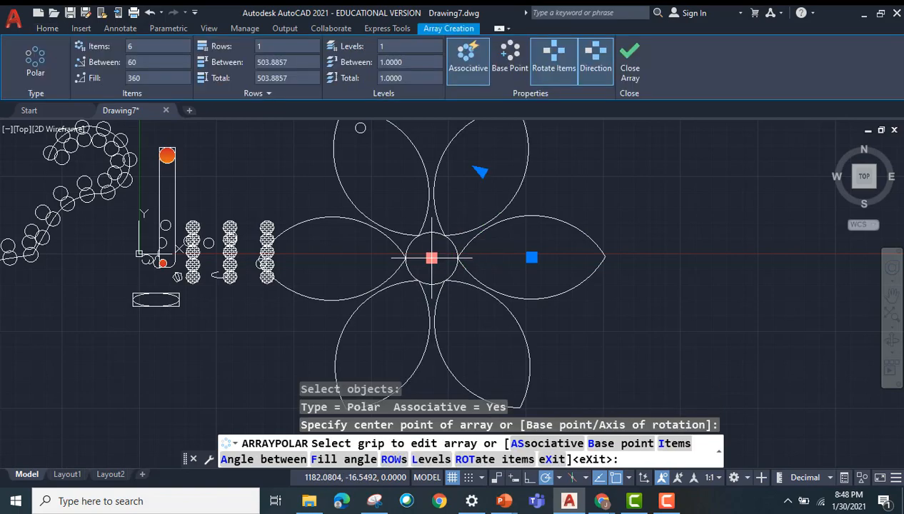
# Step: Set the polar array of petals to 2 rows and finish the array
pyautogui.click(282, 46)
pyautogui.write('2')
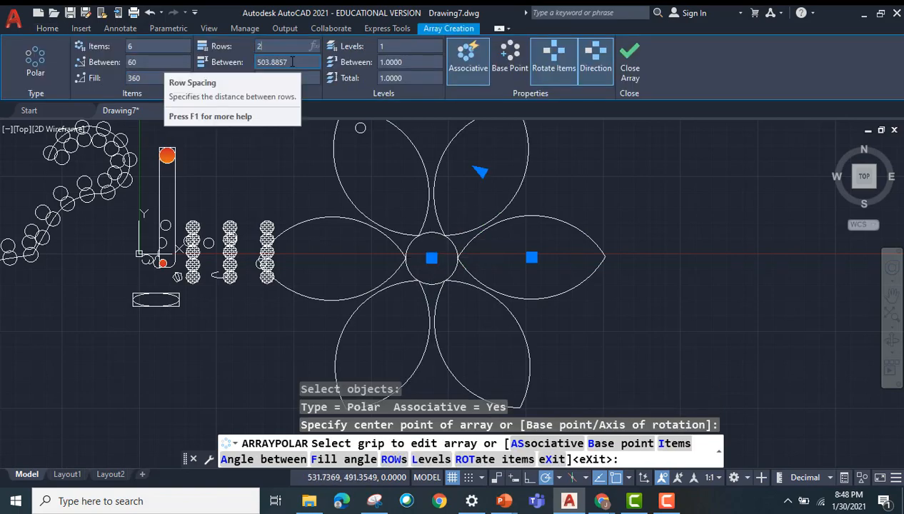
pyautogui.scroll(2, 497, 246)
pyautogui.scroll(-4, 494, 244)
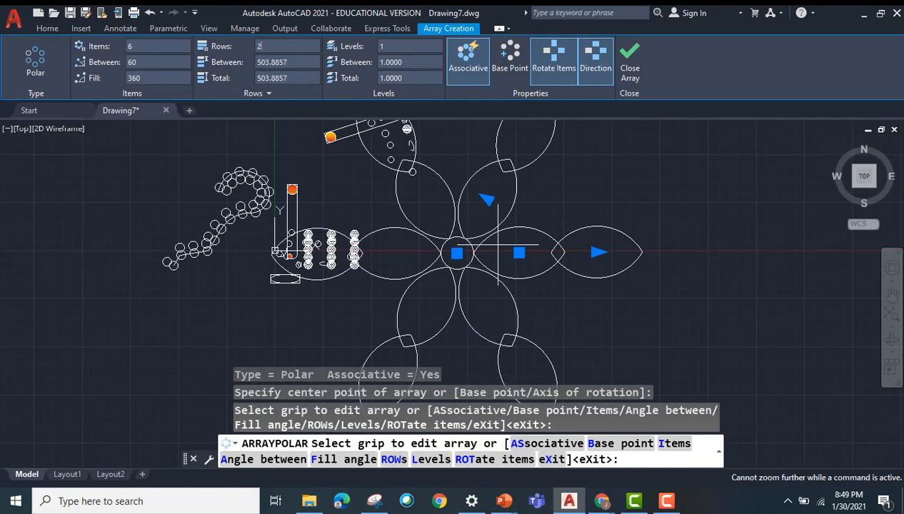
pyautogui.click(632, 72)
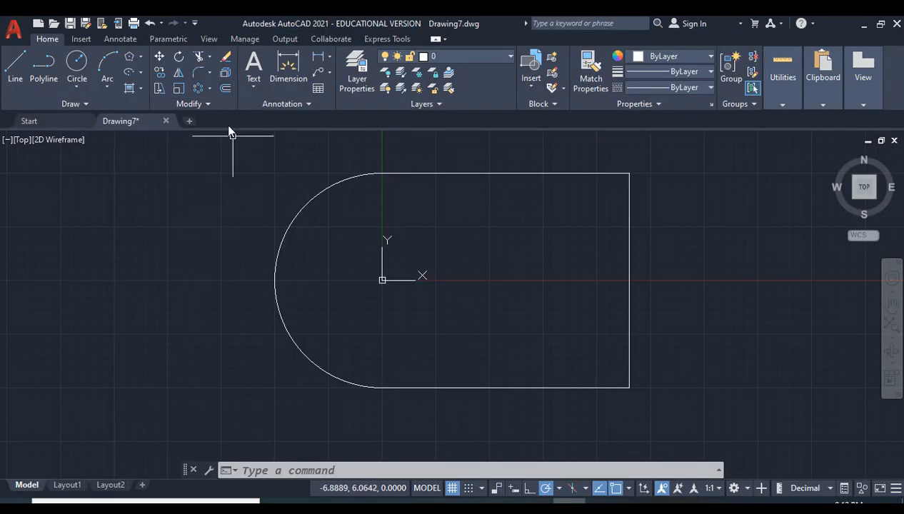
# Step: Offset the closed outline with the rounded left end inward by a distance of 2
pyautogui.click(225, 89)
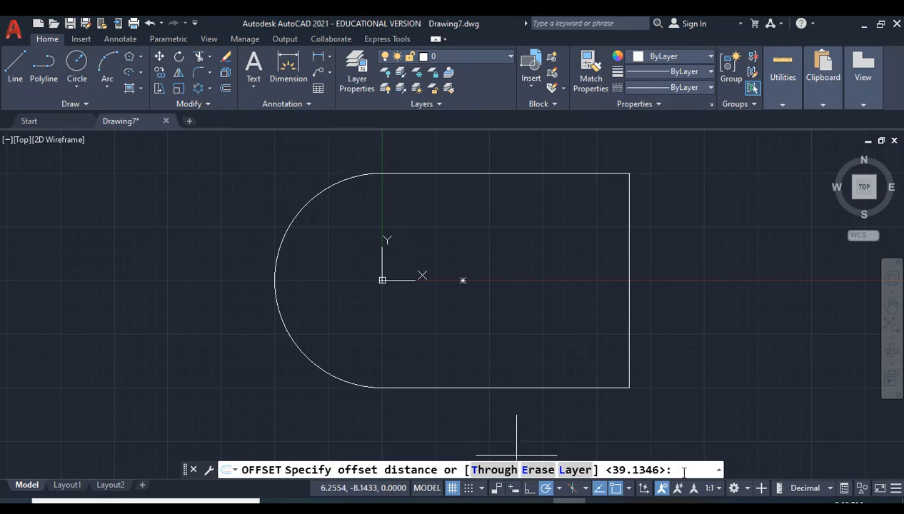
pyautogui.press('Return')
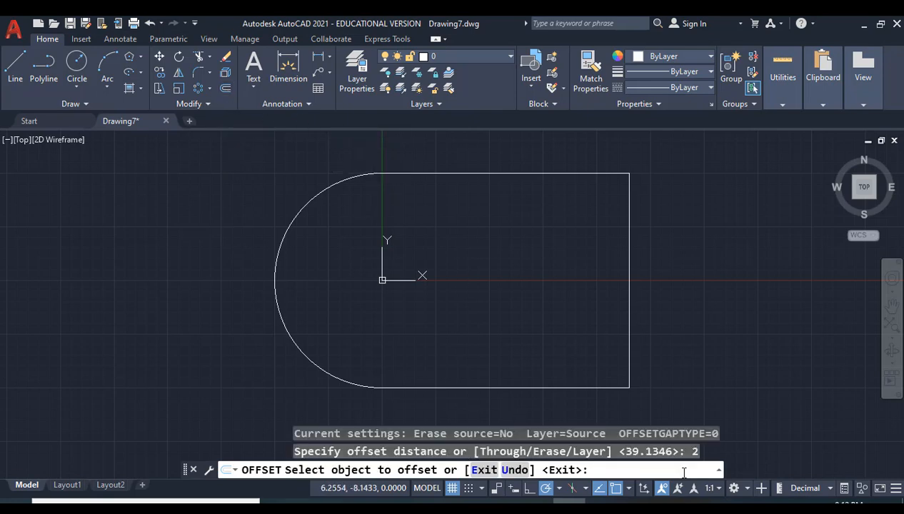
pyautogui.click(475, 174)
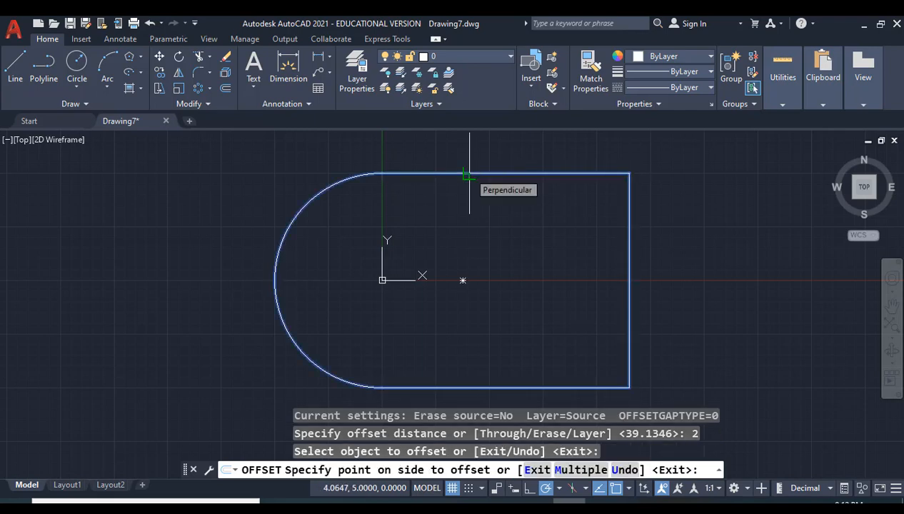
pyautogui.click(475, 261)
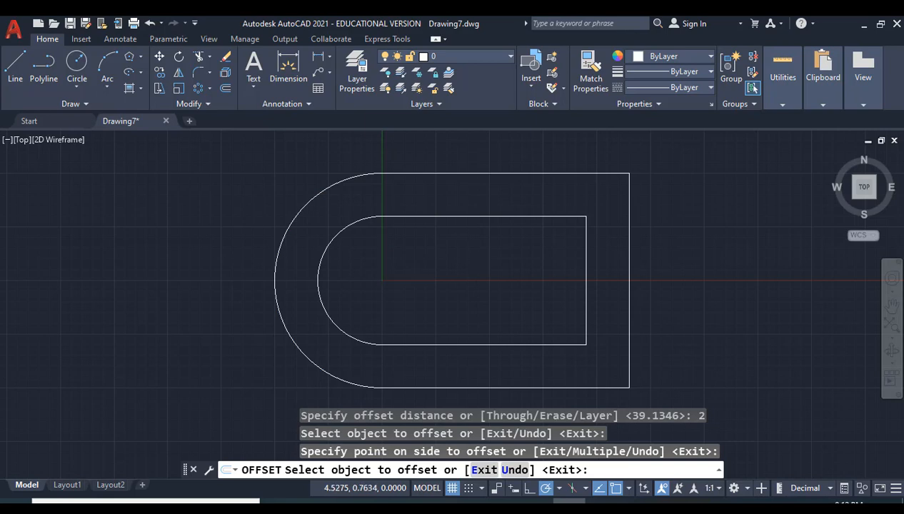
# Step: Offset the original outline outward by the same distance of 2 and end the Offset command
pyautogui.scroll(3, 479, 262)
pyautogui.scroll(-5, 479, 264)
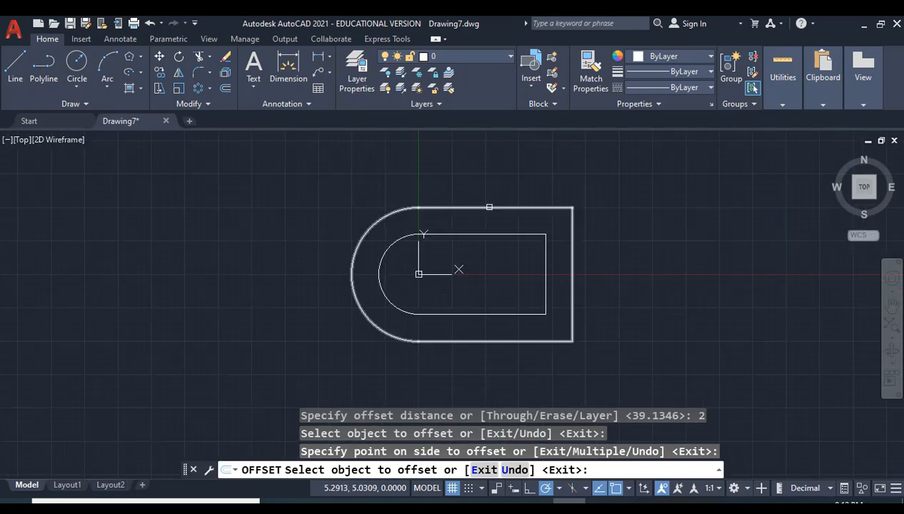
pyautogui.click(490, 207)
pyautogui.click(484, 154)
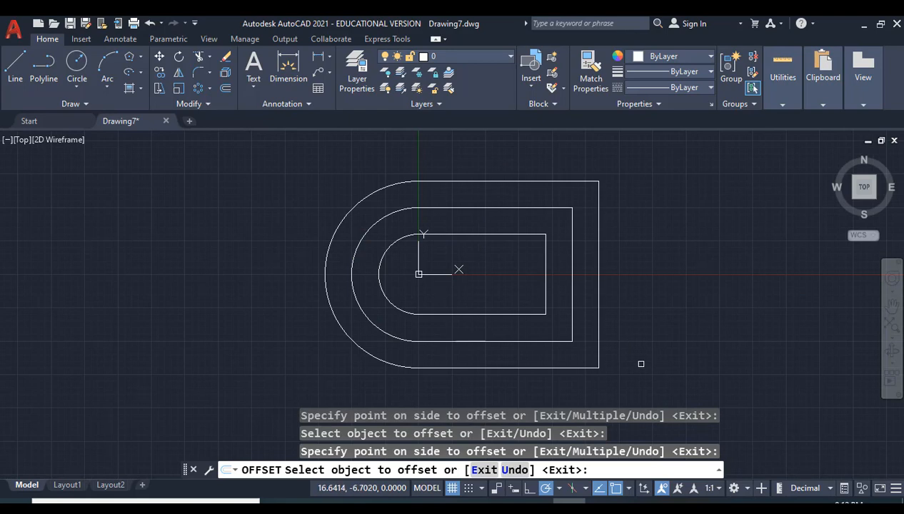
pyautogui.press('Escape')
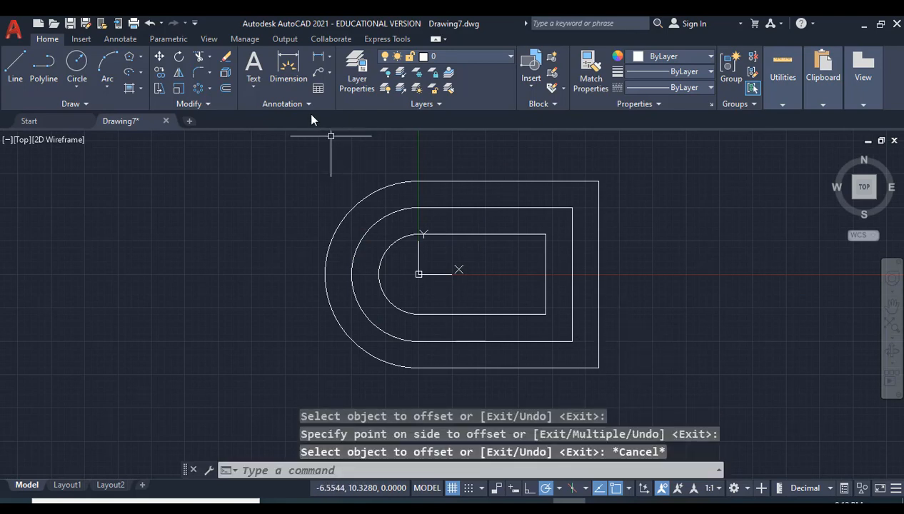
# Step: Offset the middle outline by 0.2, once toward its inside and once toward its outside
pyautogui.click(227, 88)
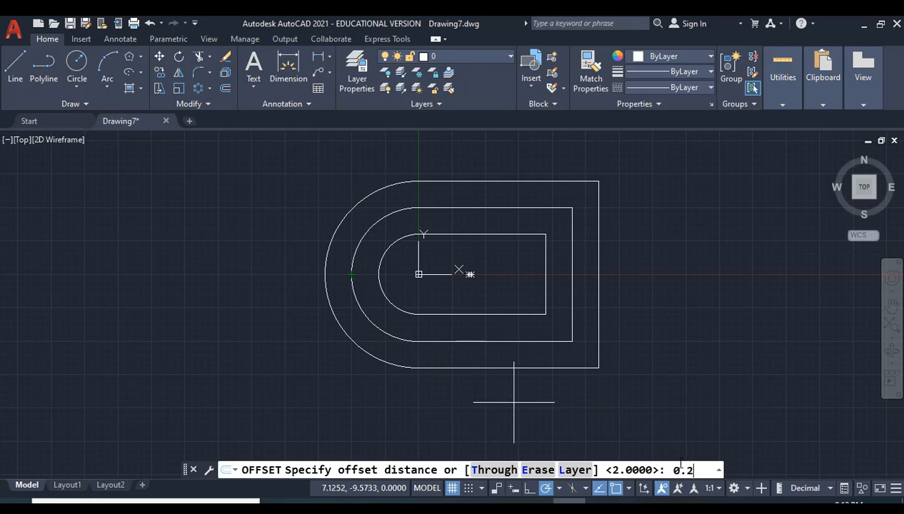
pyautogui.press('Return')
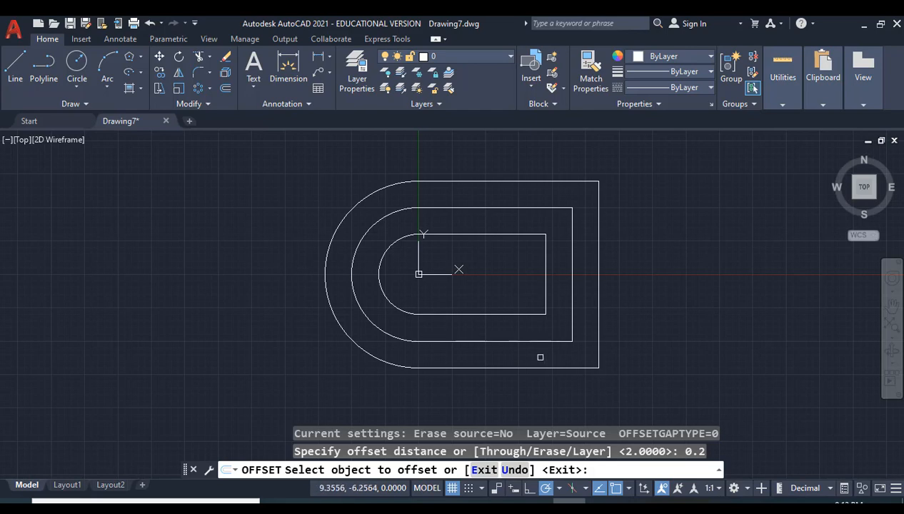
pyautogui.scroll(5, 497, 330)
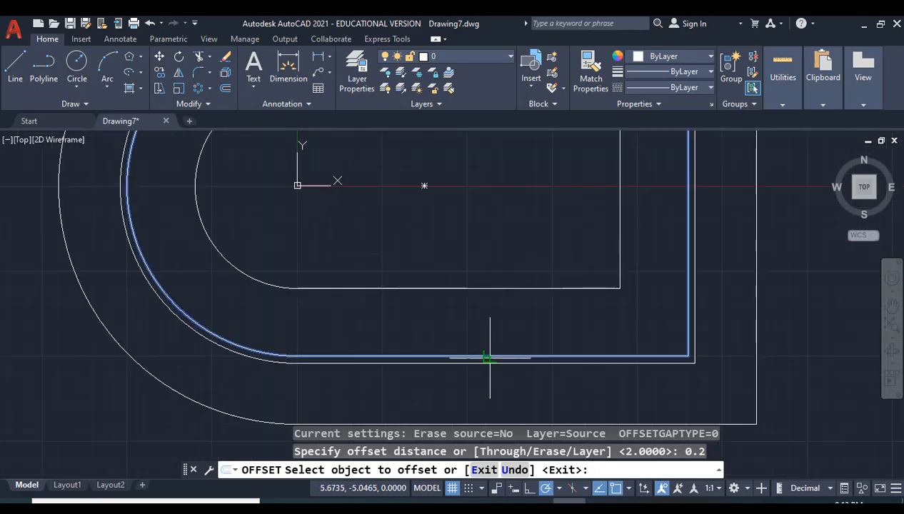
pyautogui.click(490, 357)
pyautogui.click(488, 333)
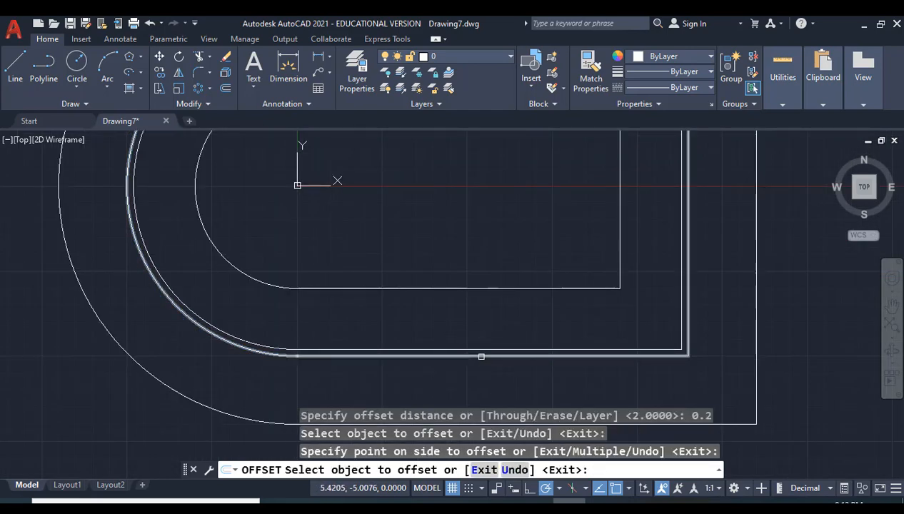
pyautogui.click(481, 356)
pyautogui.click(480, 369)
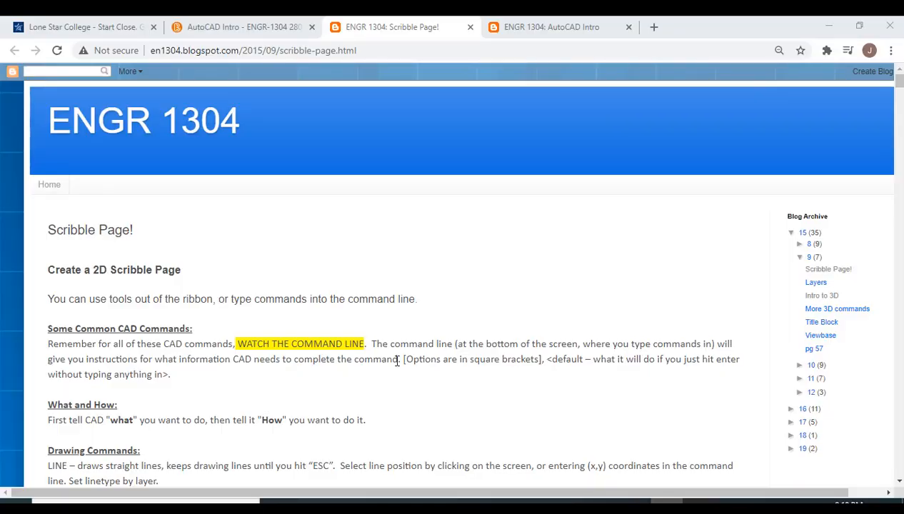
# Step: Review the Scribble Page's drawing commands, from LINE, XLINE and Ray through PLINE to RECTANG and POLYGON
pyautogui.scroll(-5, 392, 290)
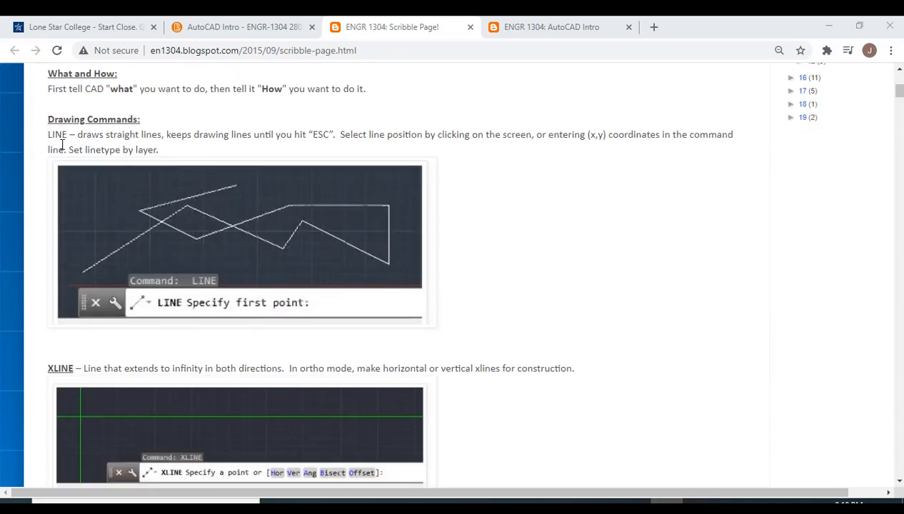
pyautogui.scroll(-3, 67, 157)
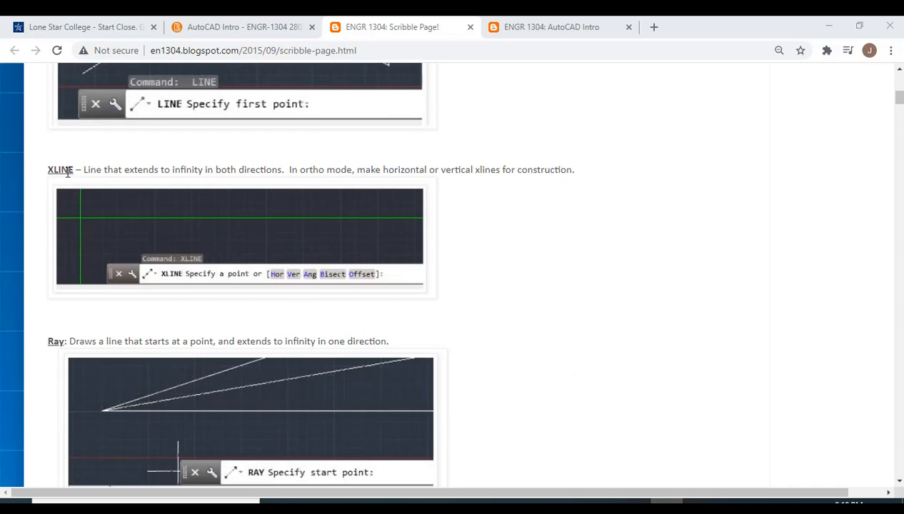
pyautogui.scroll(-3, 68, 172)
pyautogui.scroll(-3, 68, 284)
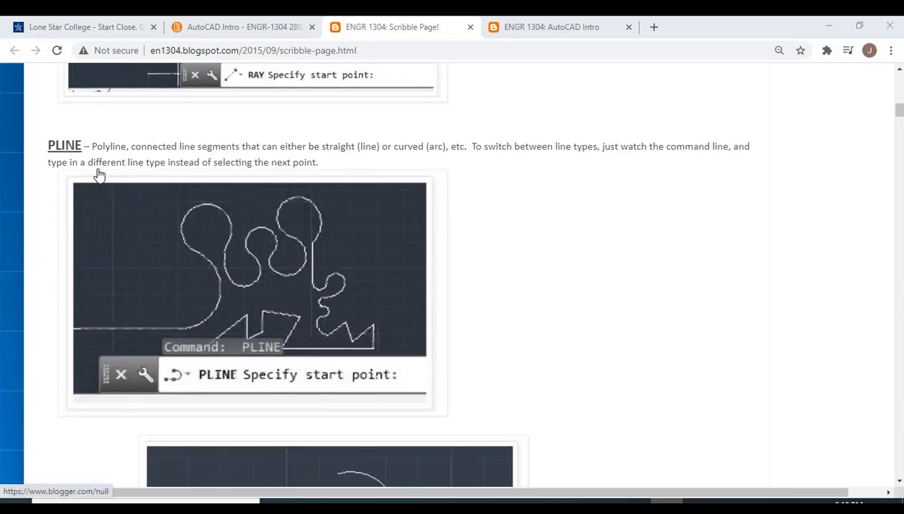
pyautogui.scroll(-8, 98, 176)
pyautogui.scroll(-4, 99, 178)
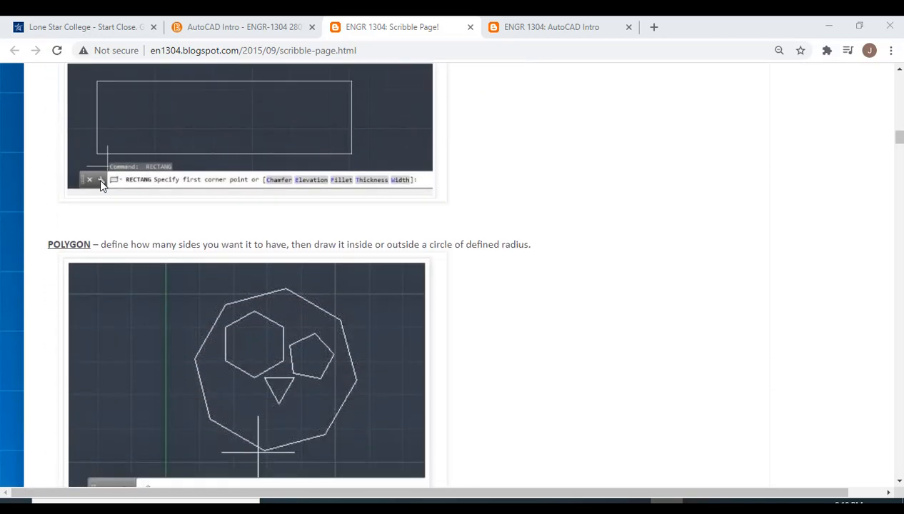
# Step: Review the modify commands MOVE, ROTATE, EXPLODE, JOIN, MIRROR and FILLET with their example pictures on the Scribble Page
pyautogui.scroll(-12, 98, 182)
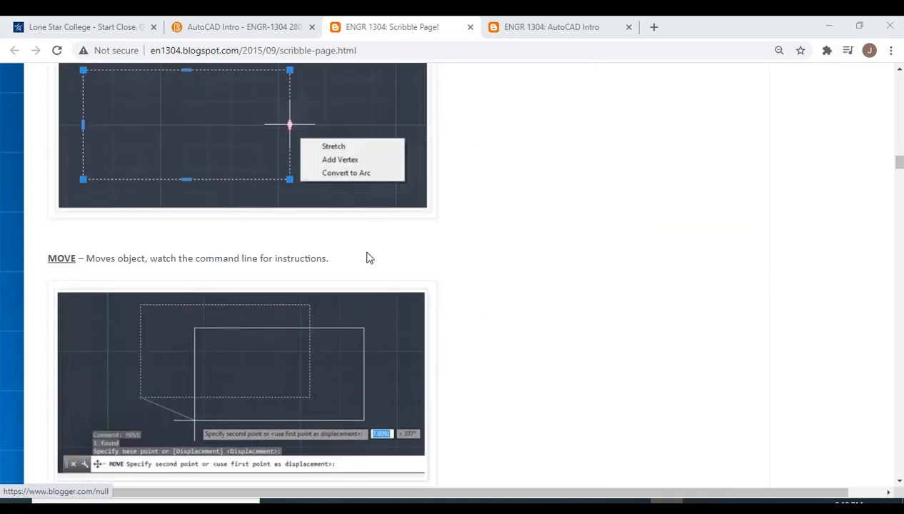
pyautogui.scroll(-2, 369, 257)
pyautogui.scroll(5, 264, 214)
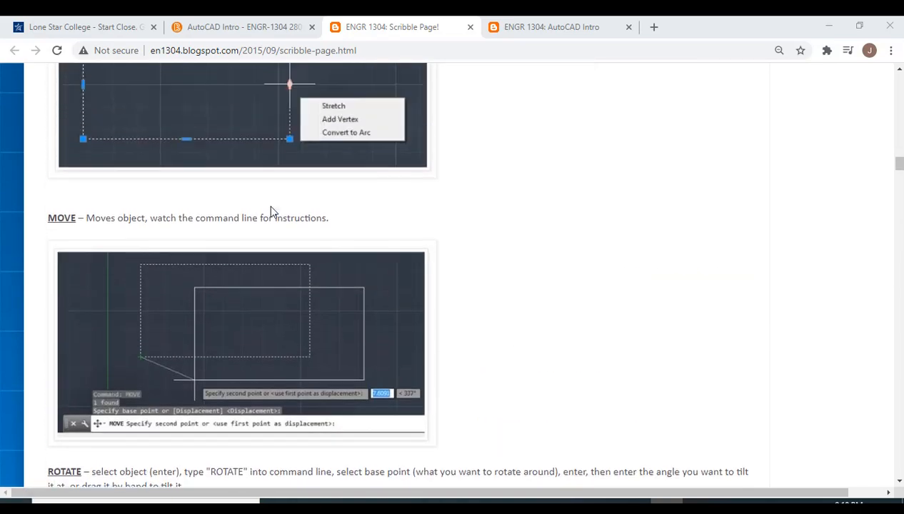
pyautogui.scroll(-4, 268, 207)
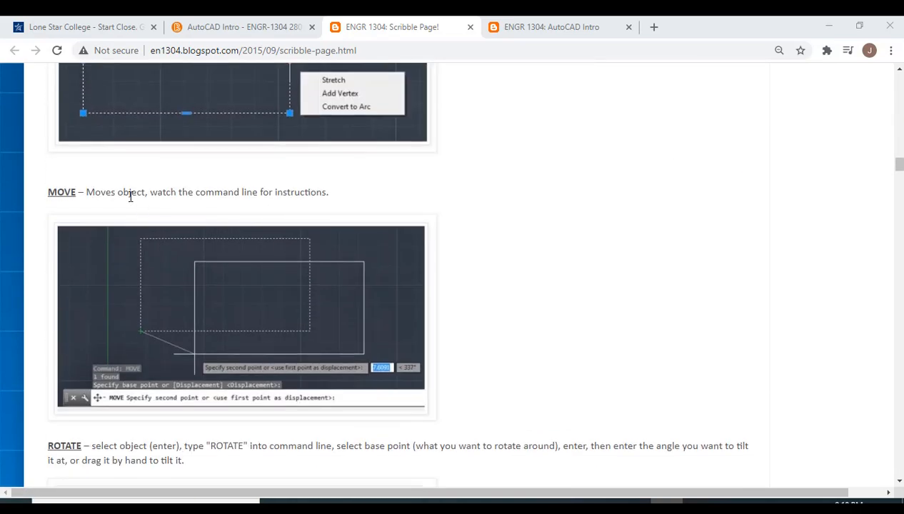
pyautogui.scroll(-7, 146, 194)
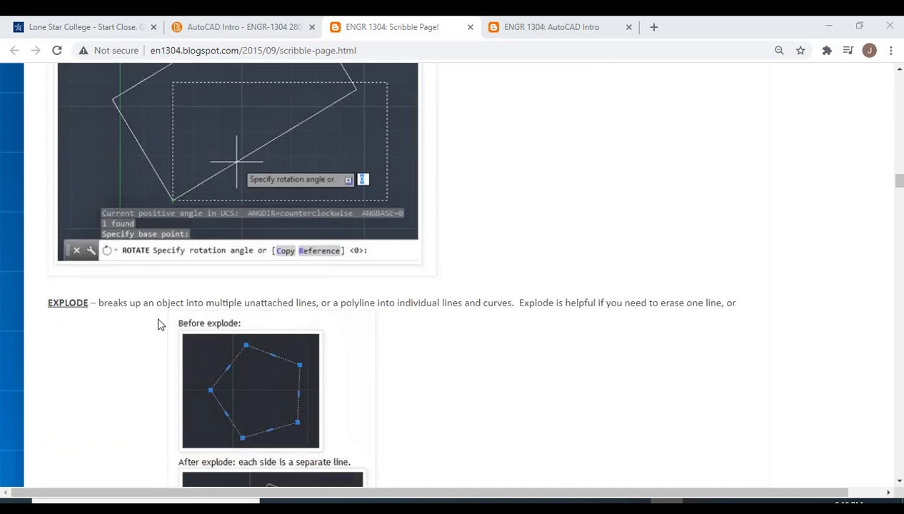
pyautogui.scroll(-7, 441, 373)
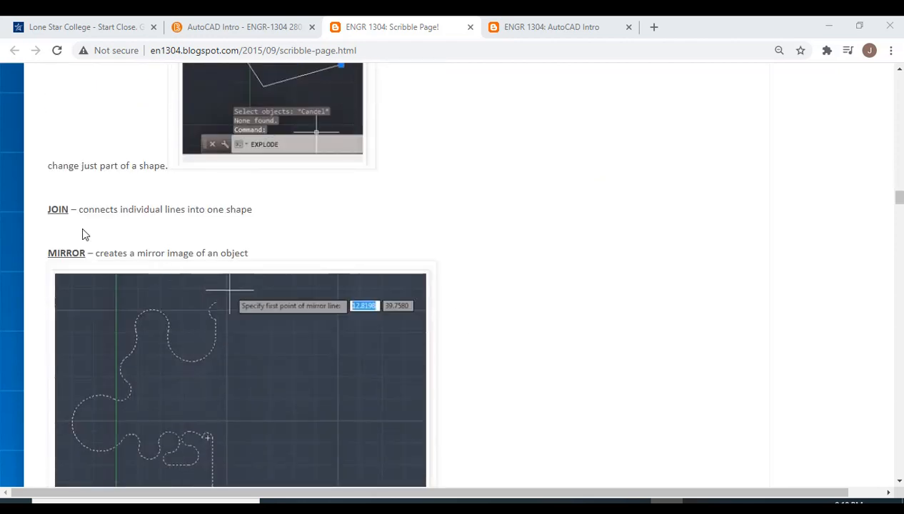
pyautogui.scroll(-1, 119, 215)
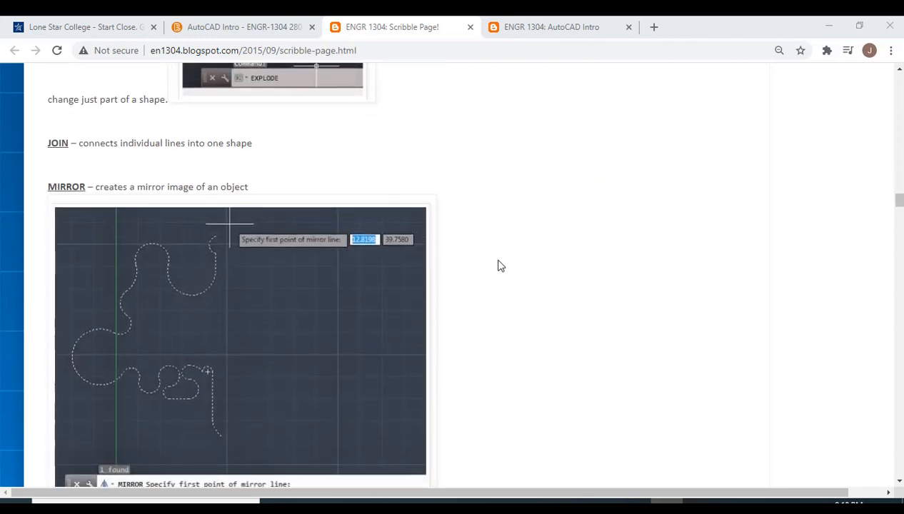
pyautogui.scroll(-4, 632, 262)
pyautogui.scroll(-9, 564, 262)
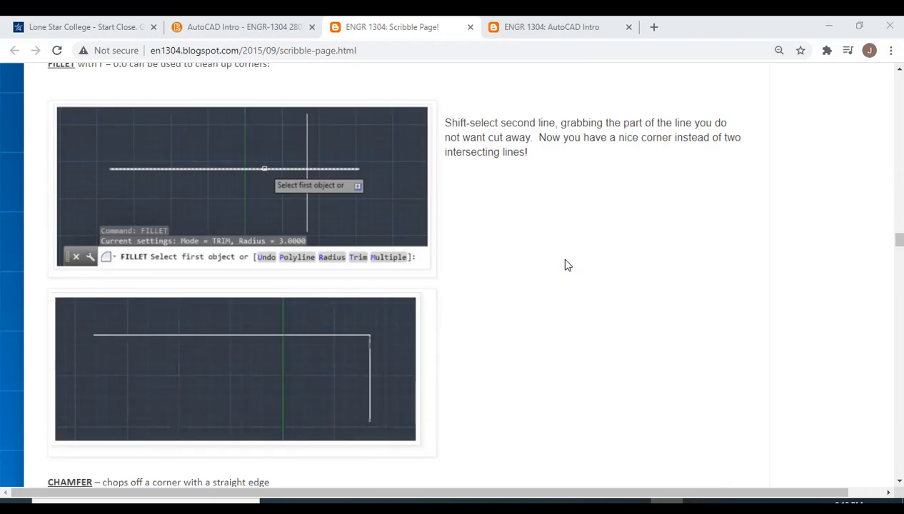
# Step: Examine the CHAMFER, EXTEND and TRIM instructions, including the fence option for picking multiple objects
pyautogui.scroll(-12, 568, 265)
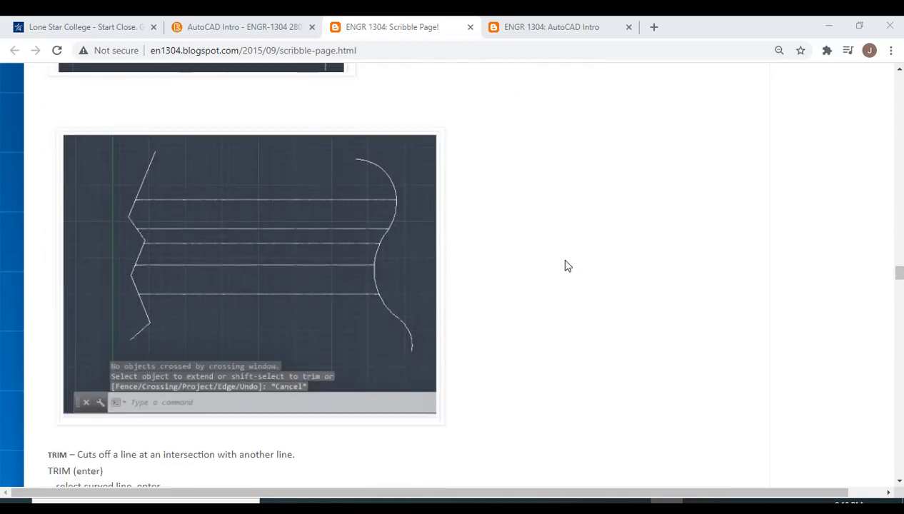
pyautogui.scroll(7, 568, 266)
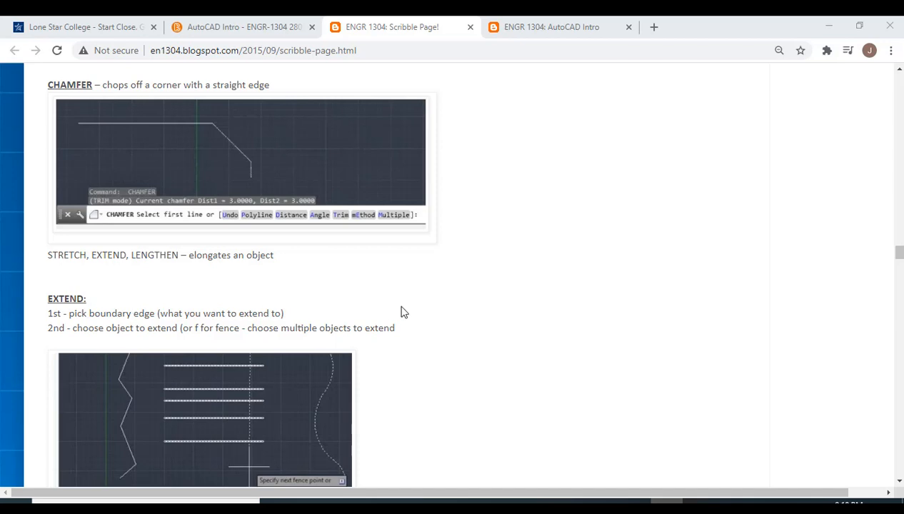
pyautogui.scroll(-4, 401, 312)
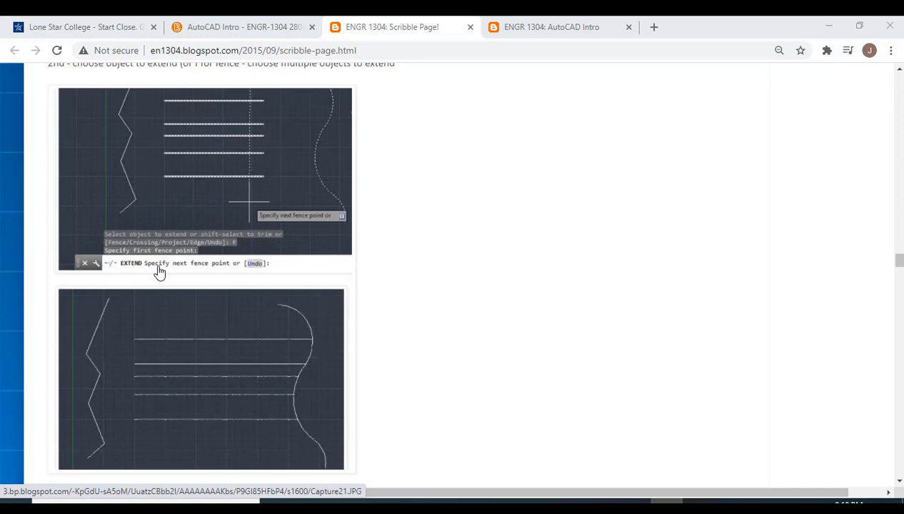
pyautogui.scroll(2, 411, 319)
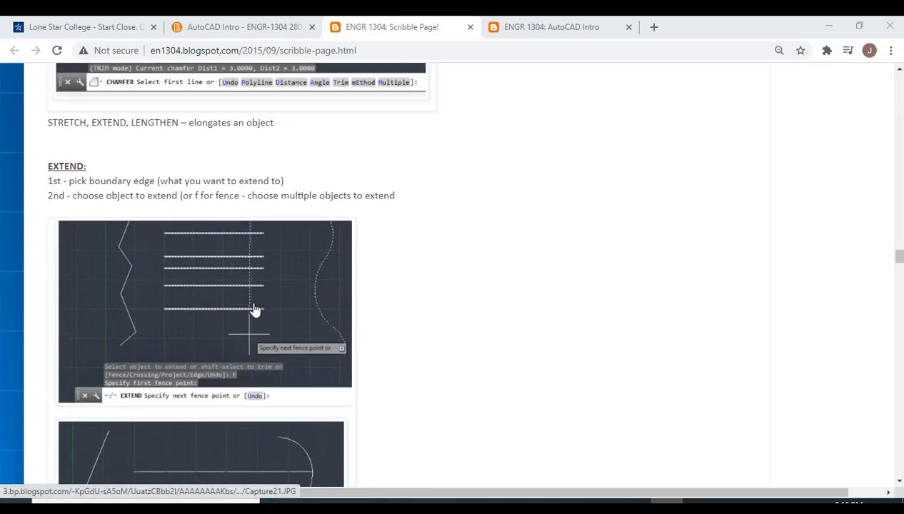
pyautogui.scroll(-2, 259, 359)
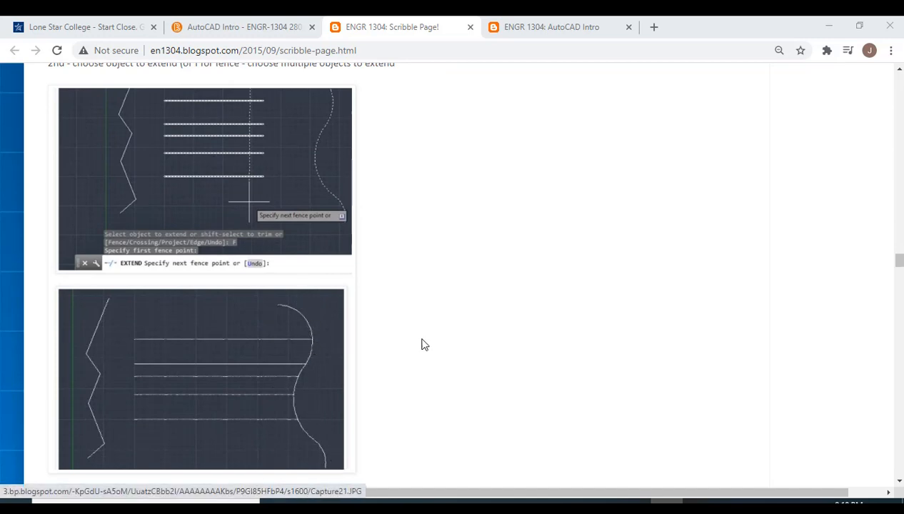
pyautogui.scroll(-3, 527, 347)
pyautogui.scroll(-4, 528, 341)
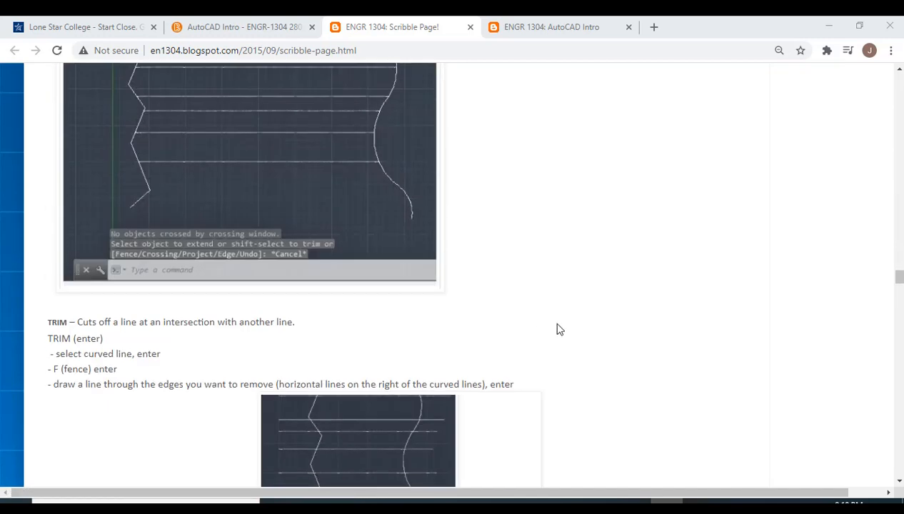
pyautogui.scroll(-2, 559, 329)
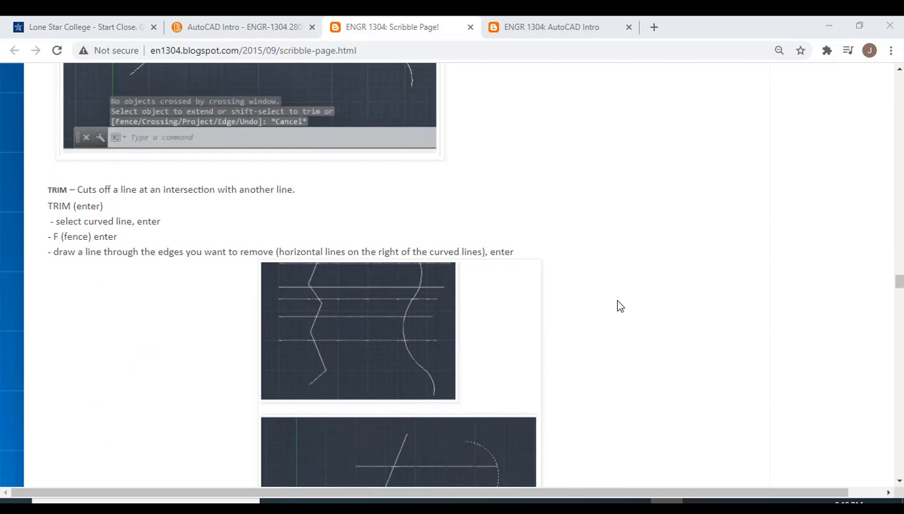
# Step: Review the BREAK, ERASE, UNDO, ARRAY, SCALE and OFFSET entries, the text commands and the assignment's design instruction
pyautogui.scroll(-12, 620, 306)
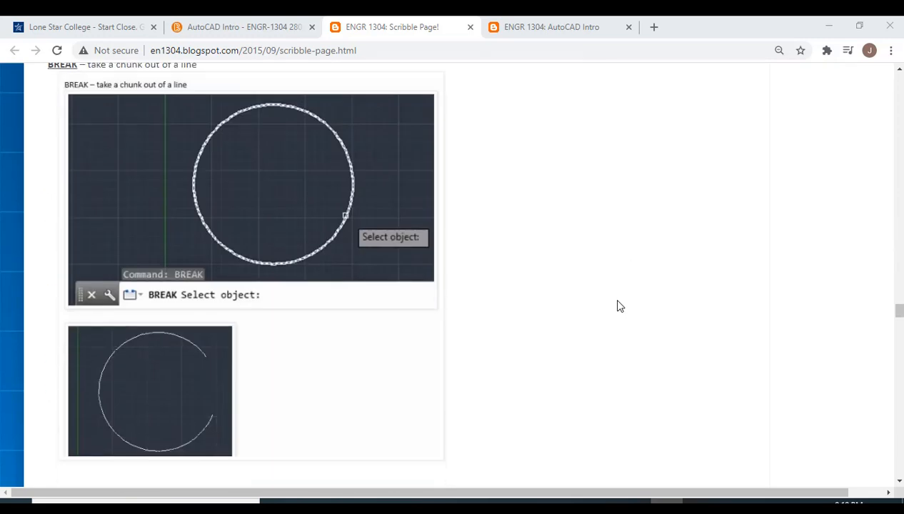
pyautogui.scroll(-4, 526, 298)
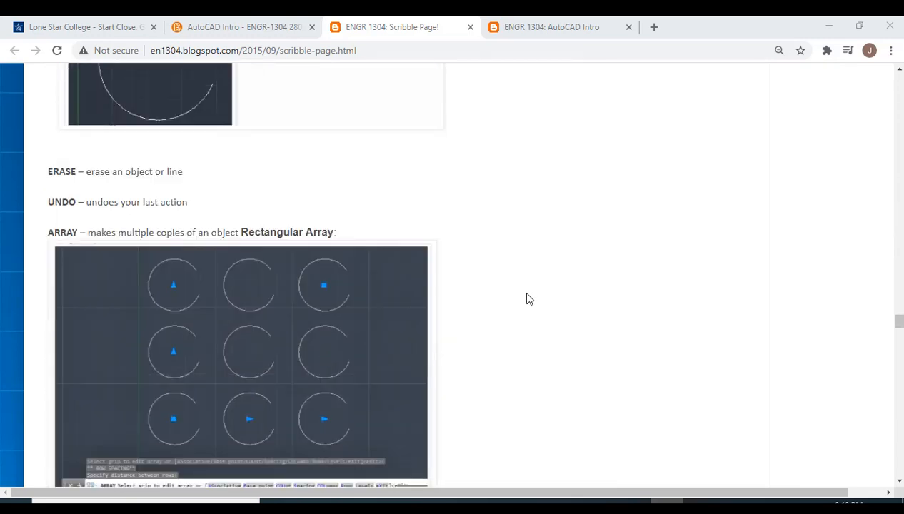
pyautogui.scroll(-4, 529, 299)
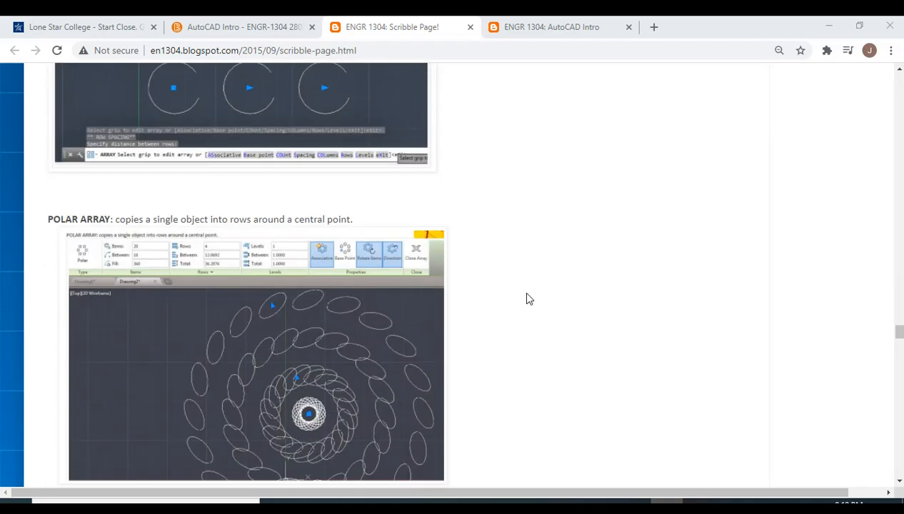
pyautogui.scroll(-4, 526, 298)
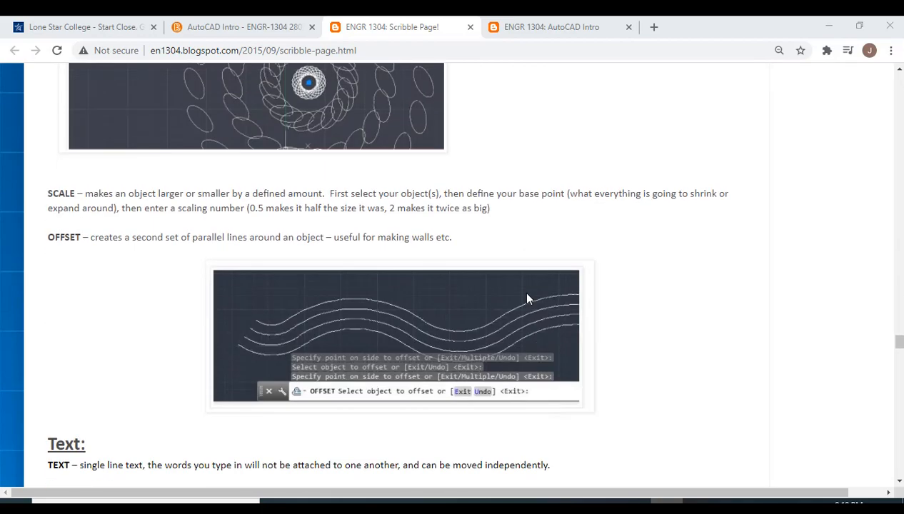
pyautogui.scroll(-3, 662, 309)
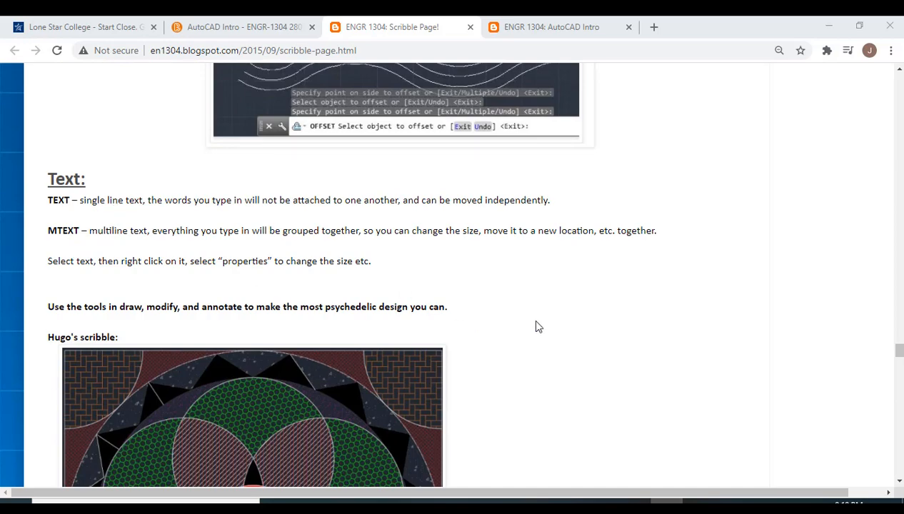
pyautogui.scroll(-1, 533, 323)
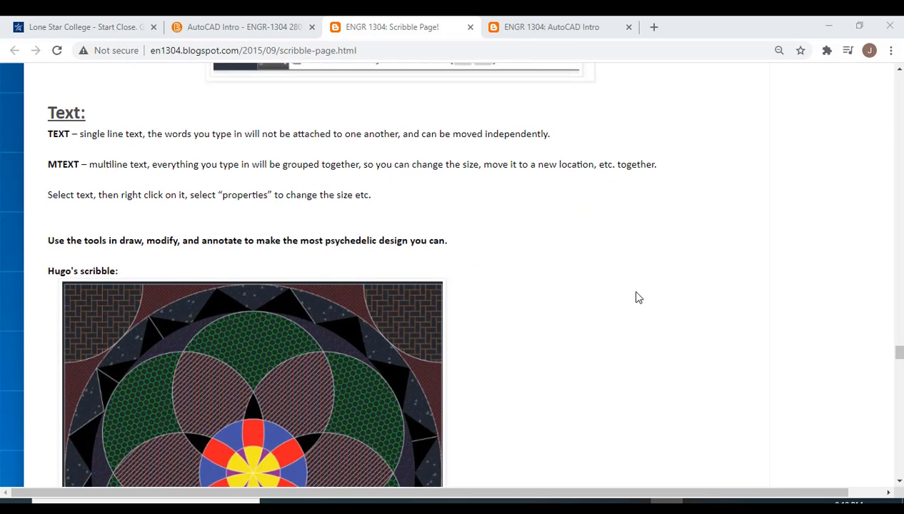
# Step: Look through the example student scribble designs at the end of the Scribble Page assignment
pyautogui.scroll(-3, 638, 298)
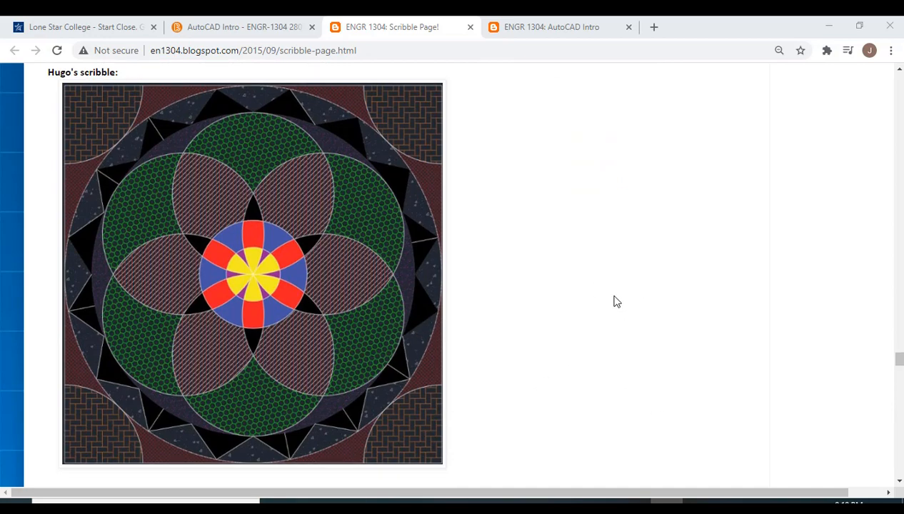
pyautogui.scroll(-4, 616, 302)
pyautogui.scroll(-1, 682, 307)
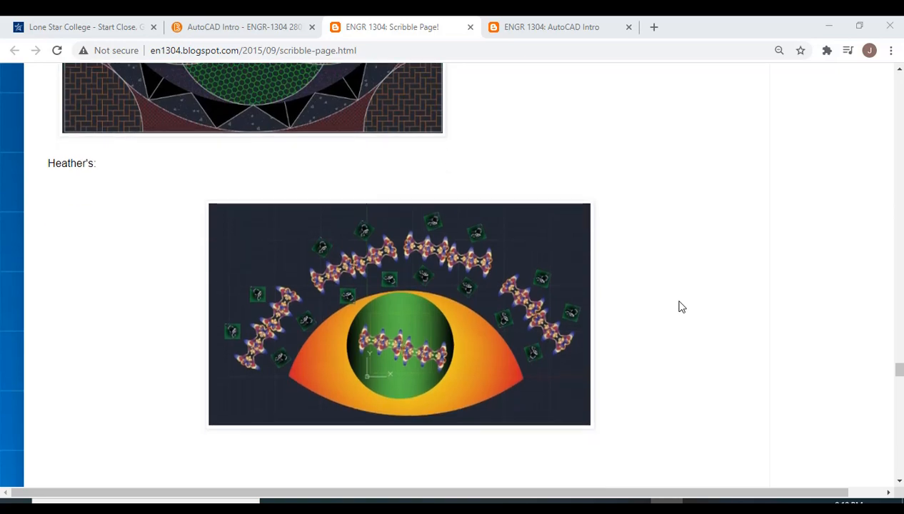
pyautogui.scroll(-5, 681, 308)
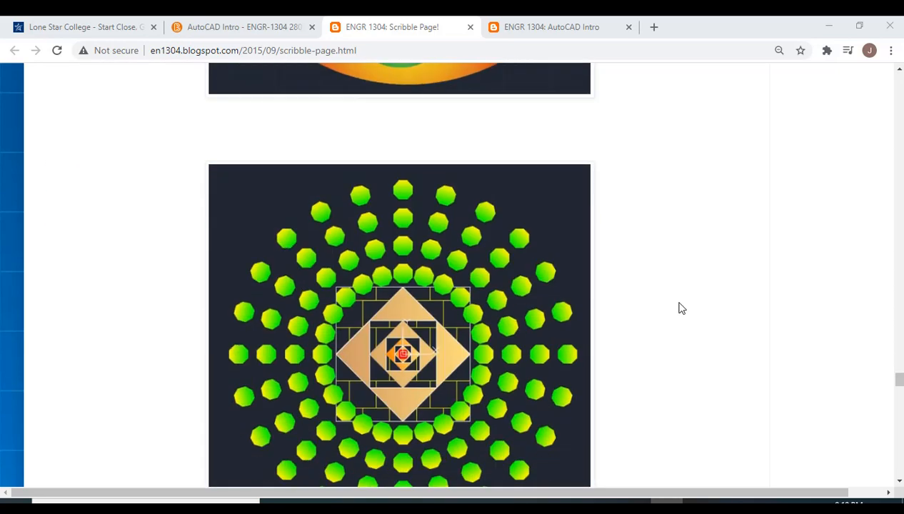
pyautogui.scroll(-3, 681, 308)
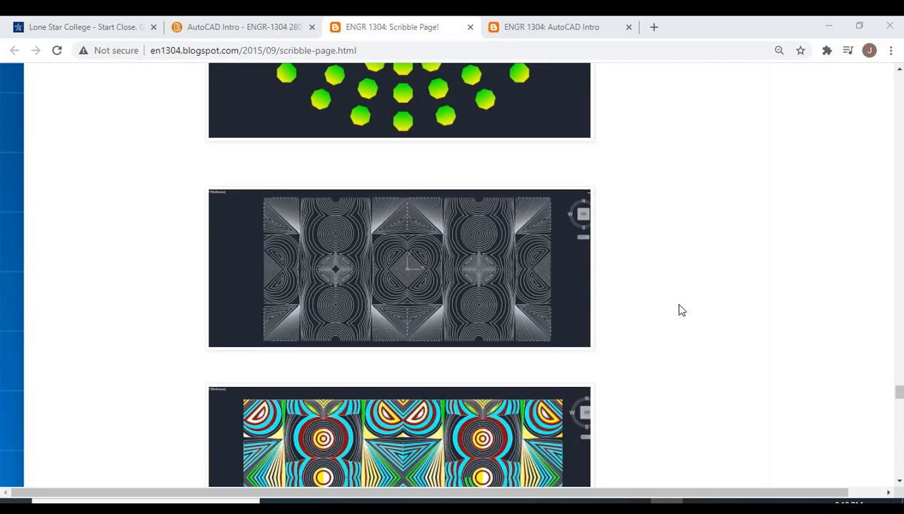
pyautogui.scroll(-2, 680, 310)
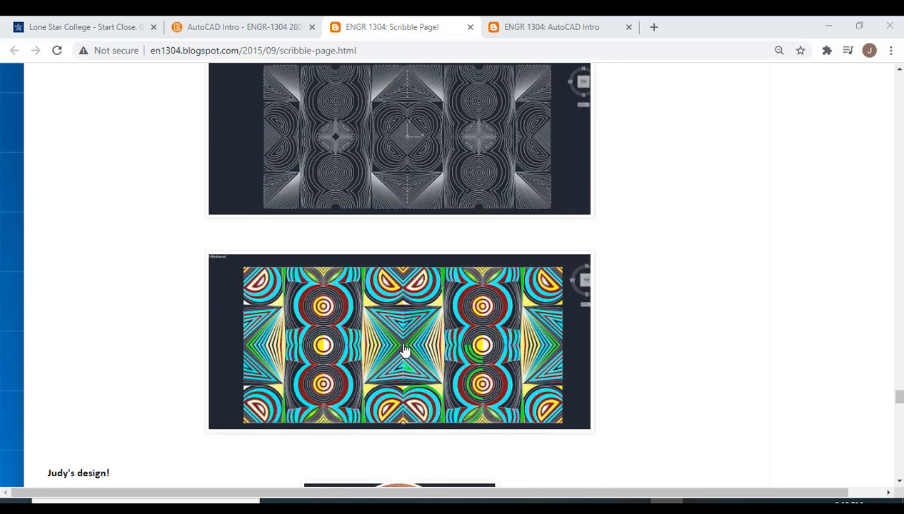
pyautogui.scroll(-4, 703, 352)
pyautogui.scroll(-4, 704, 351)
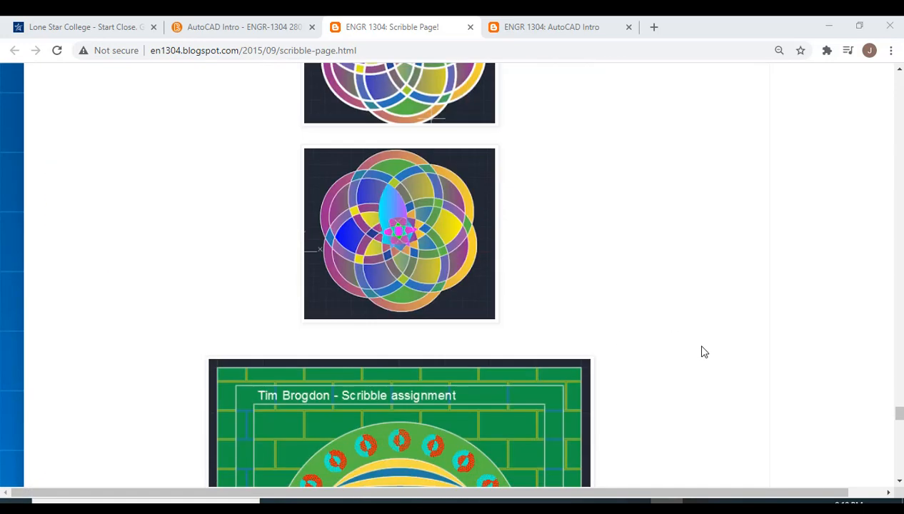
pyautogui.scroll(-4, 703, 351)
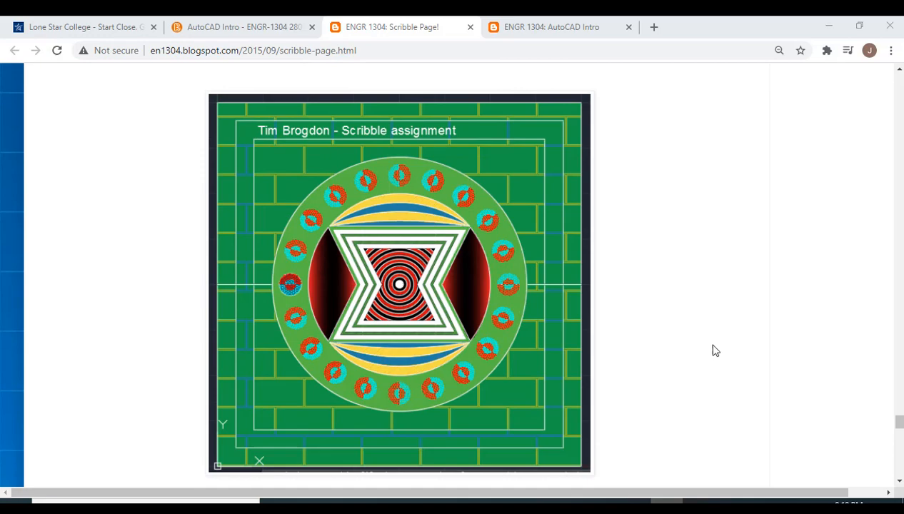
pyautogui.scroll(-1, 687, 350)
pyautogui.scroll(-2, 686, 350)
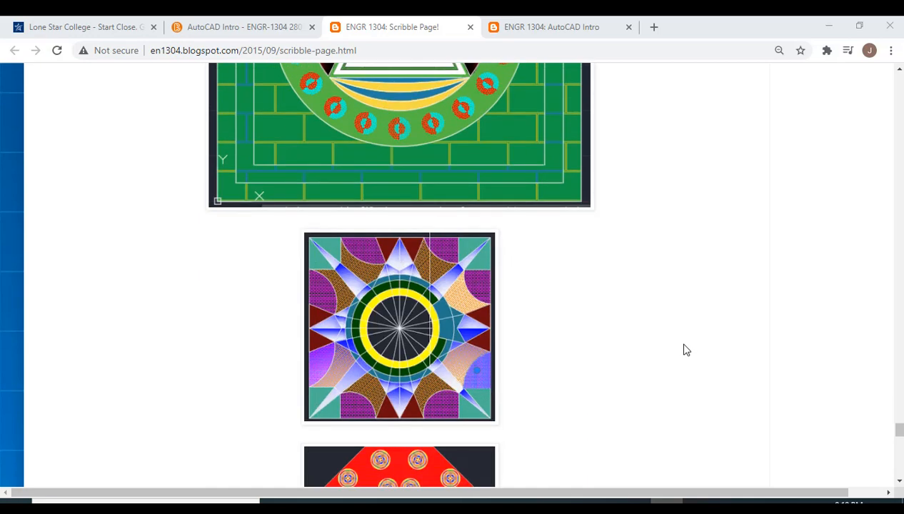
pyautogui.scroll(-6, 683, 350)
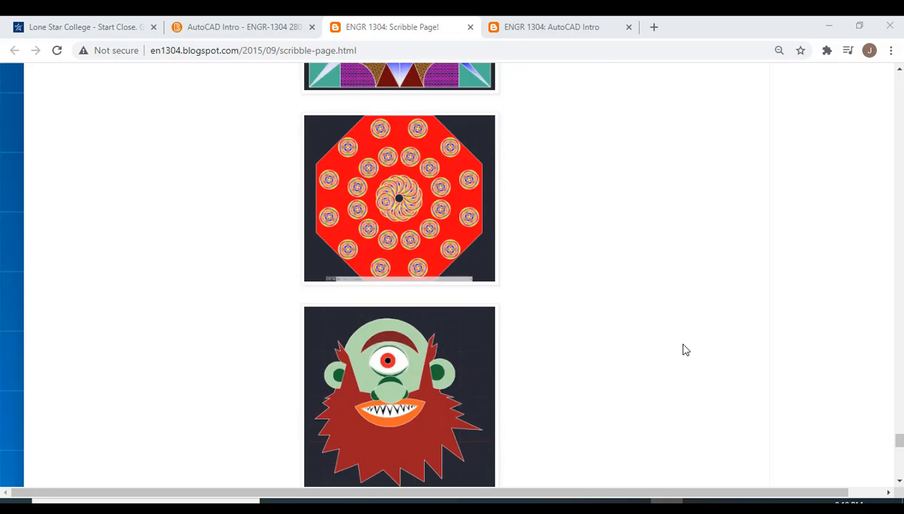
pyautogui.scroll(-5, 684, 350)
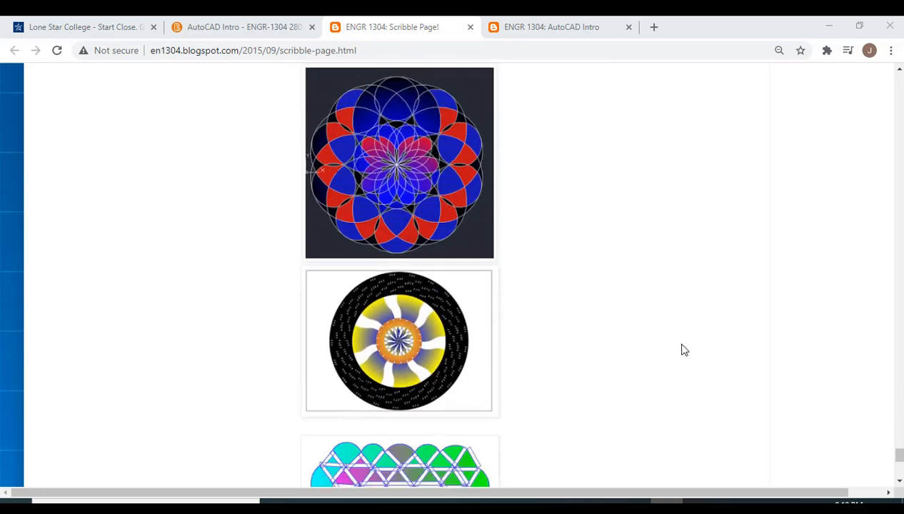
pyautogui.scroll(1, 683, 350)
pyautogui.scroll(14, 684, 350)
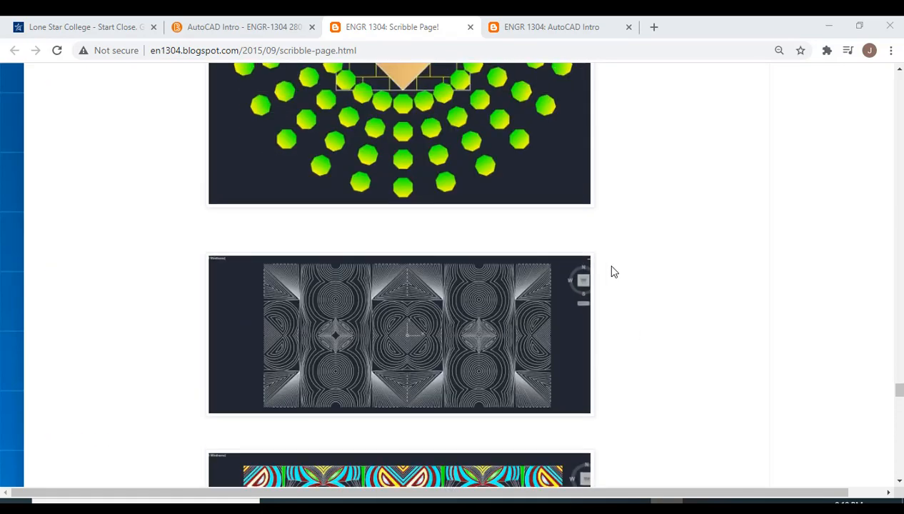
# Step: Switch to the AutoCAD Intro page and review its getting-started notes, drawing templates, command line guidance and command aliases
pyautogui.click(537, 29)
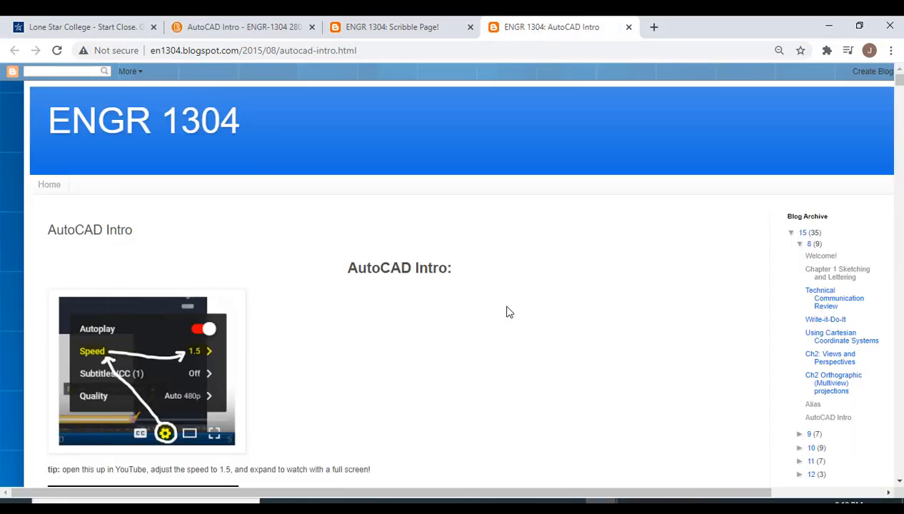
pyautogui.scroll(-9, 541, 303)
pyautogui.scroll(-8, 559, 301)
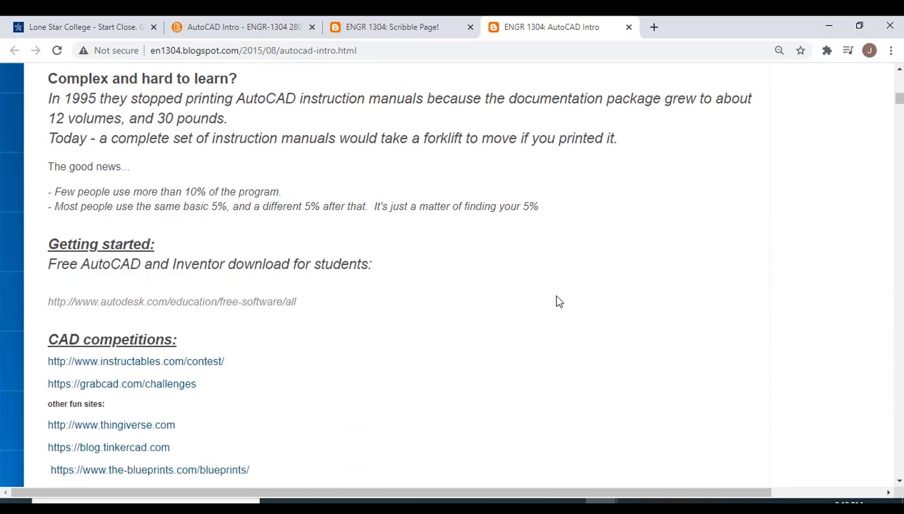
pyautogui.scroll(-5, 559, 301)
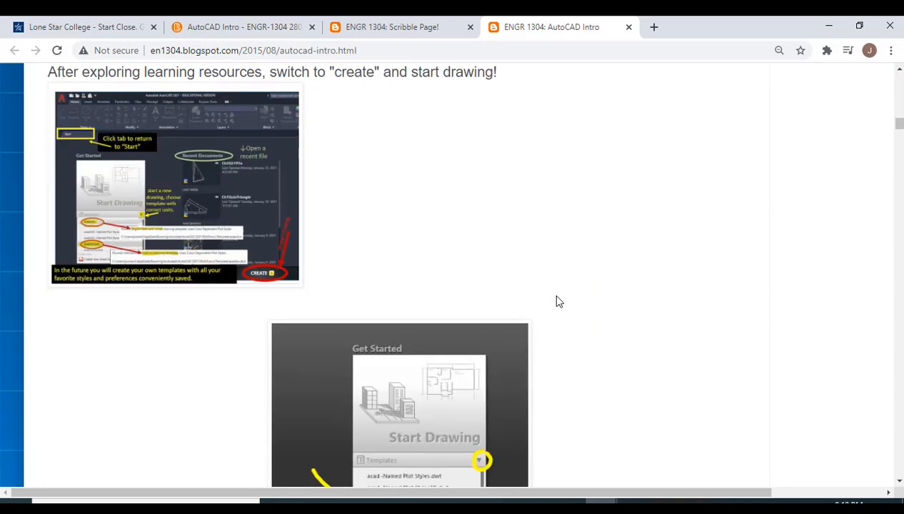
pyautogui.scroll(-5, 559, 301)
pyautogui.scroll(-4, 559, 301)
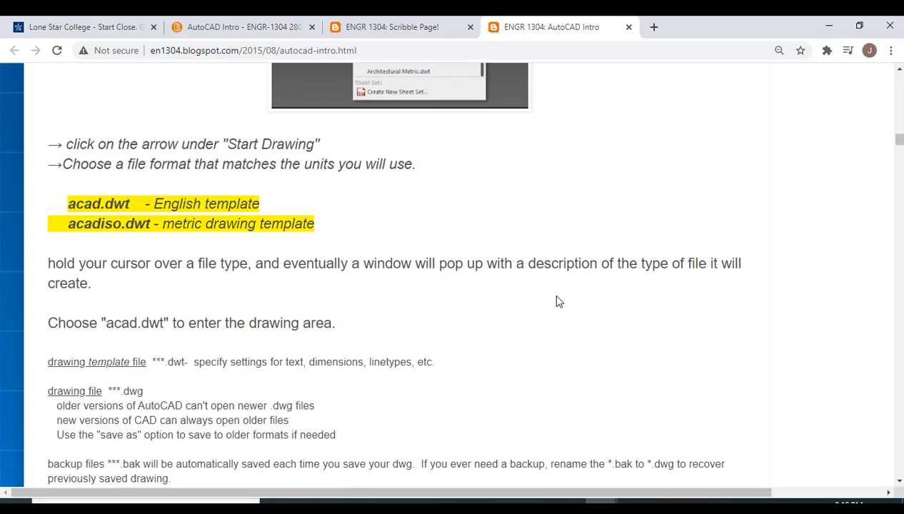
pyautogui.scroll(-15, 559, 301)
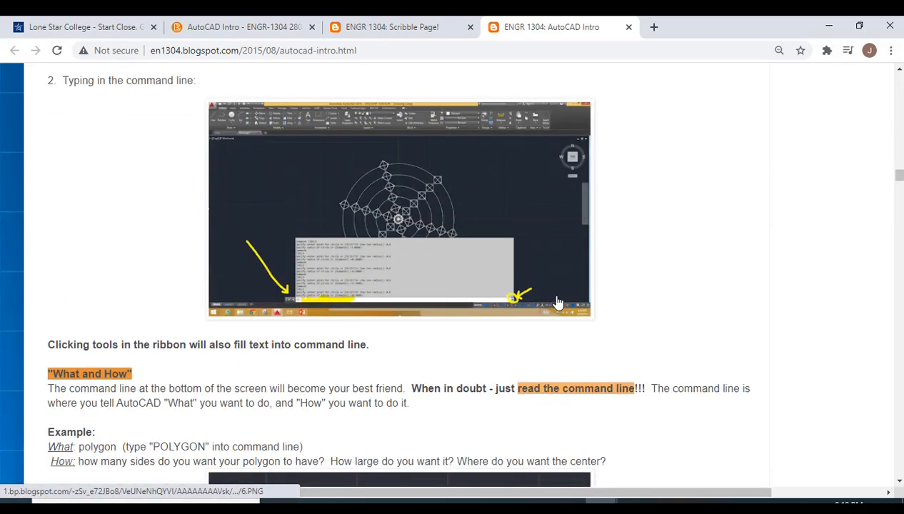
pyautogui.scroll(-20, 559, 301)
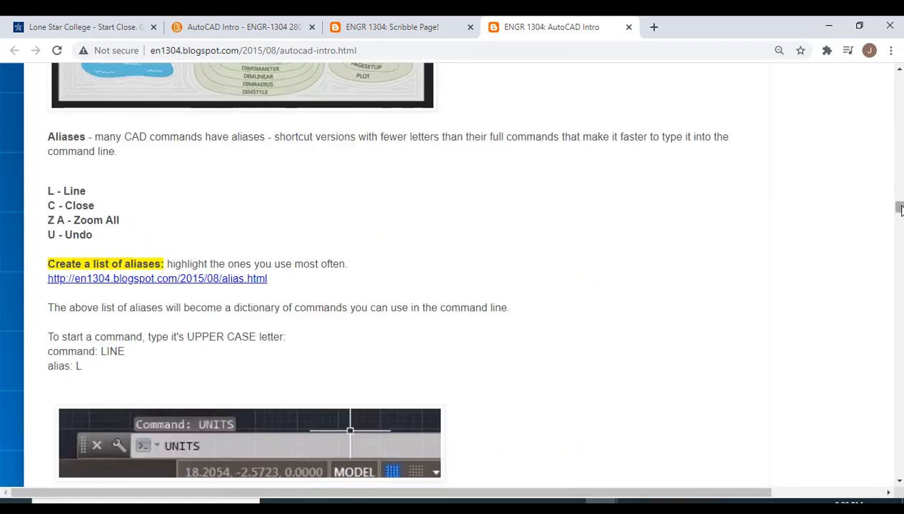
# Step: Review the bicycle exercise on the AutoCAD Intro page, covering the Offset instructions and the Trim editing tool
pyautogui.moveTo(900, 209); pyautogui.dragTo(900, 309)
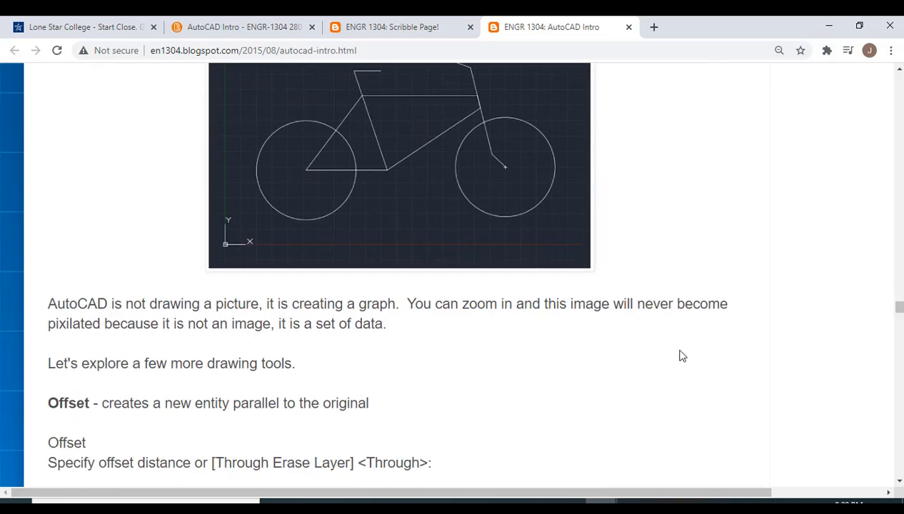
pyautogui.scroll(-5, 696, 312)
pyautogui.scroll(-3, 697, 311)
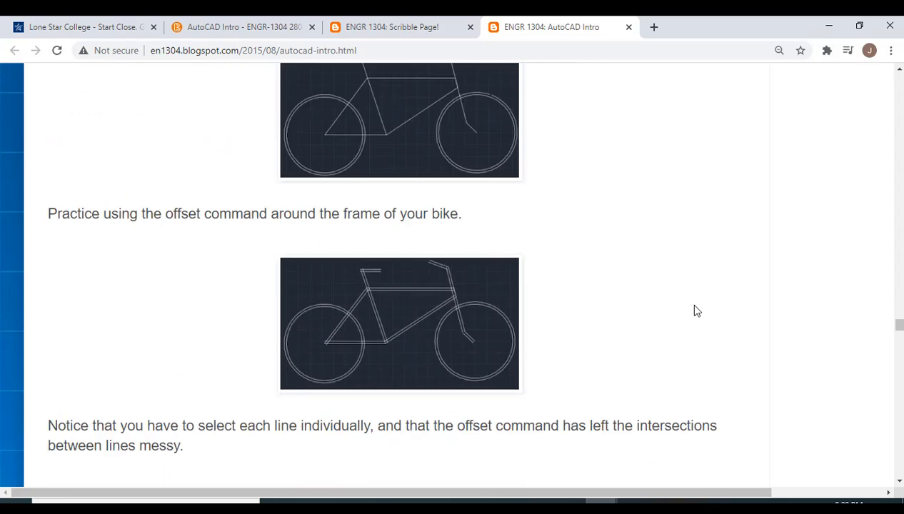
pyautogui.scroll(-3, 696, 311)
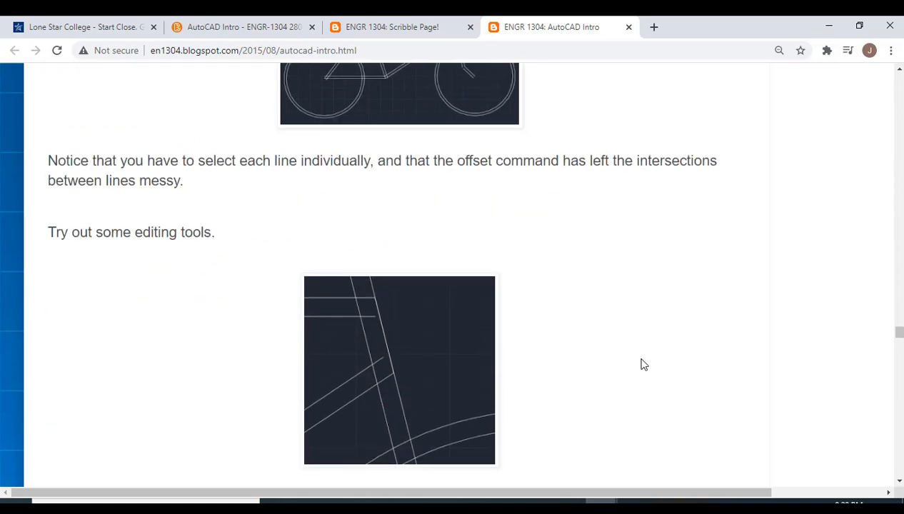
pyautogui.scroll(-3, 640, 364)
pyautogui.scroll(-14, 663, 344)
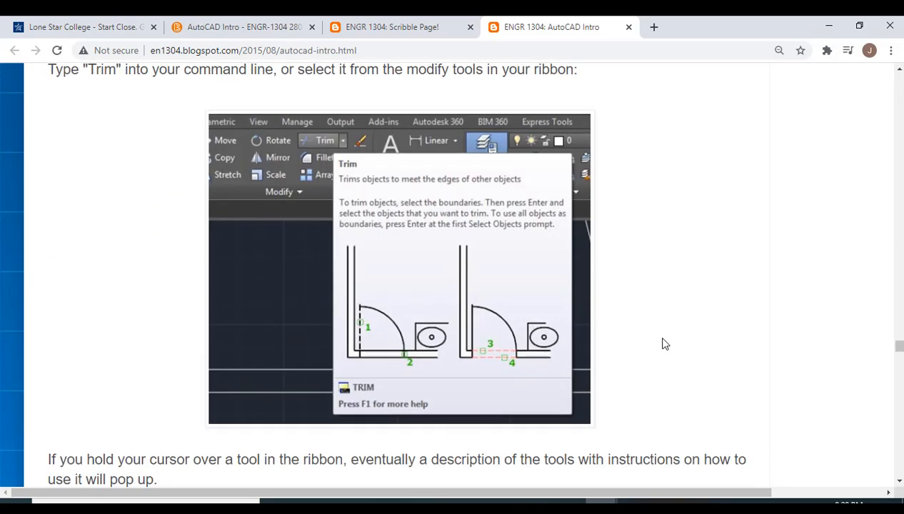
# Step: Examine the bicycle exercise's polar ARRAY instructions for the spokes, the Explode explanation and the Hatch settings
pyautogui.scroll(-8, 663, 344)
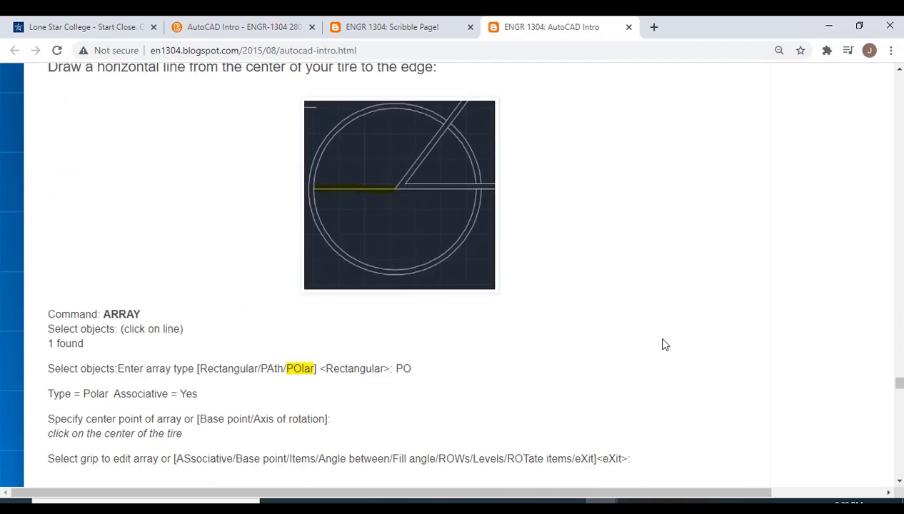
pyautogui.scroll(4, 663, 345)
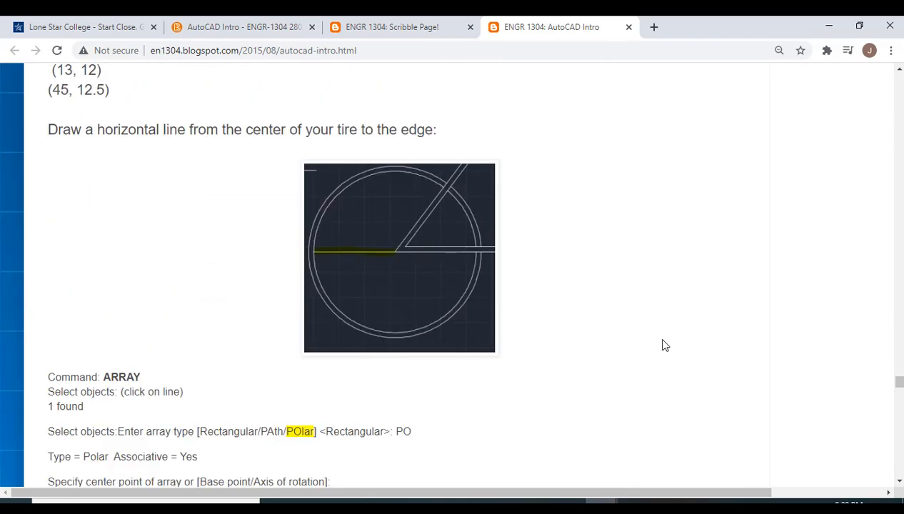
pyautogui.scroll(-4, 663, 345)
pyautogui.scroll(-5, 662, 346)
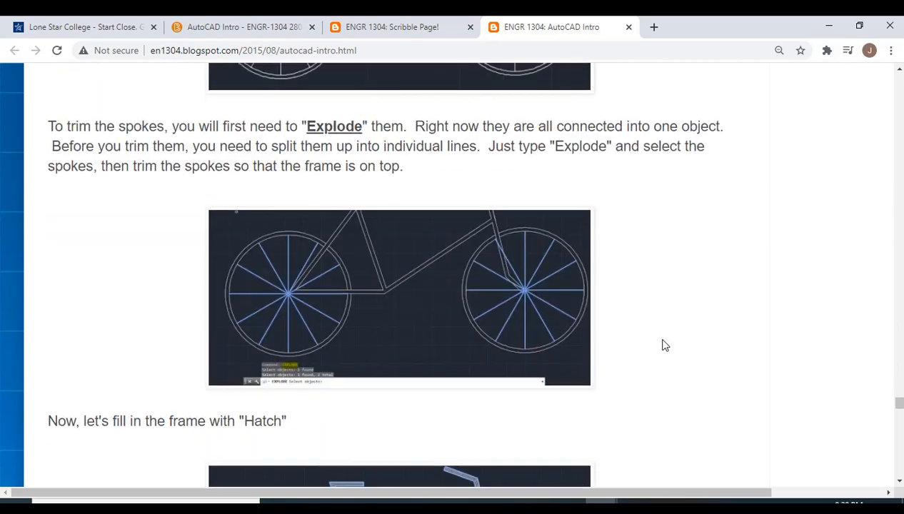
pyautogui.scroll(-10, 663, 346)
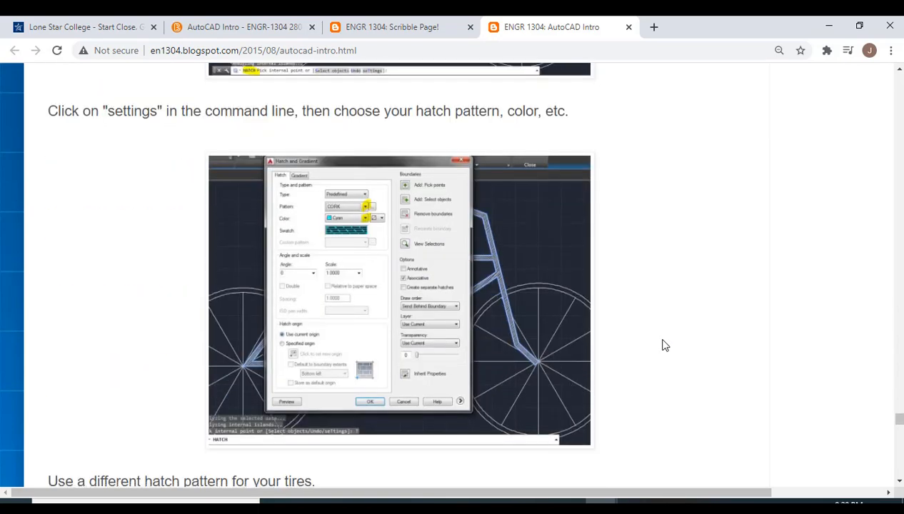
# Step: Look through the example student bikes and return to the tire hatch and bike submission instructions
pyautogui.scroll(-8, 662, 346)
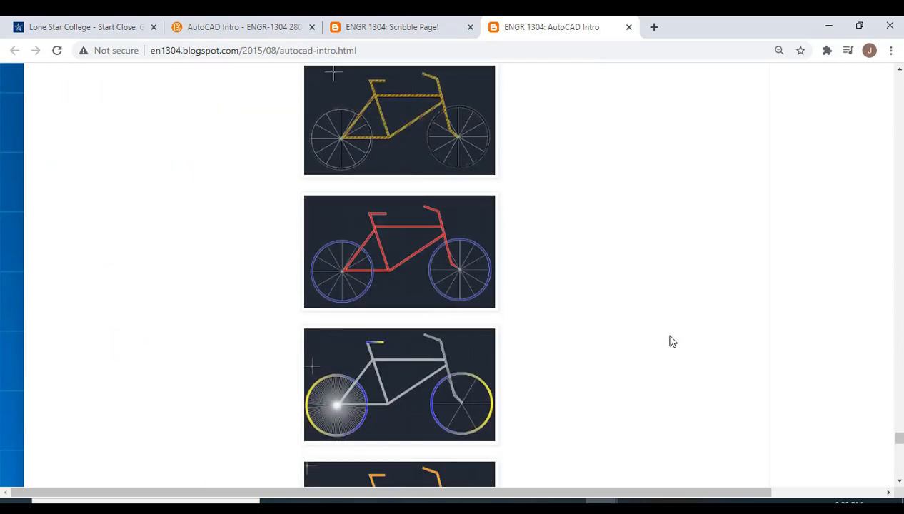
pyautogui.scroll(-8, 660, 341)
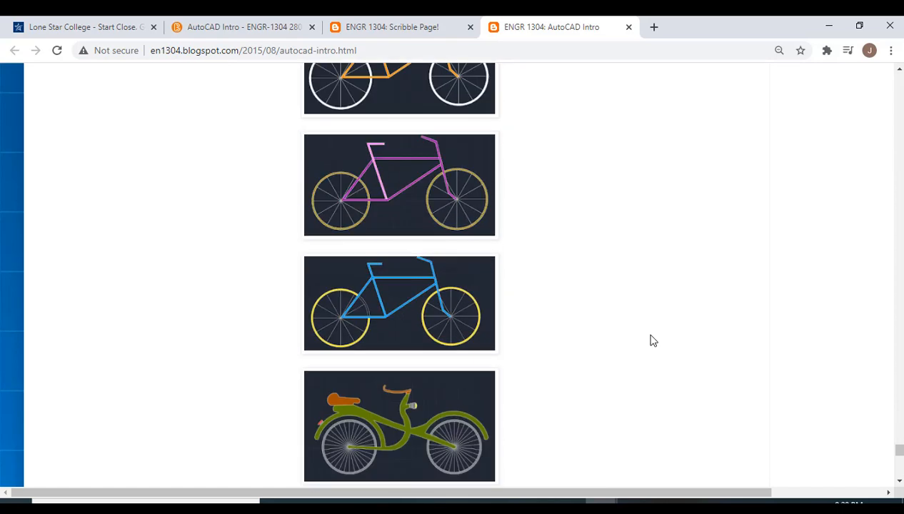
pyautogui.scroll(-2, 652, 341)
pyautogui.scroll(4, 652, 341)
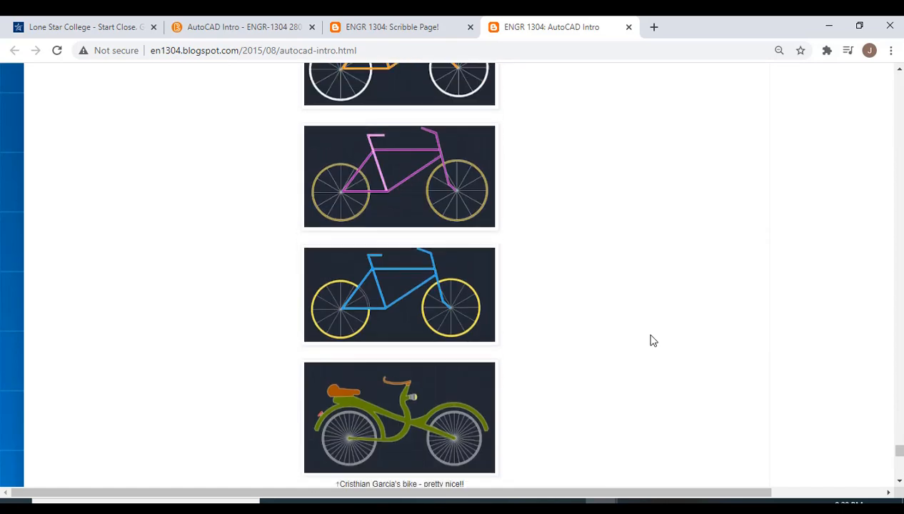
pyautogui.scroll(6, 652, 341)
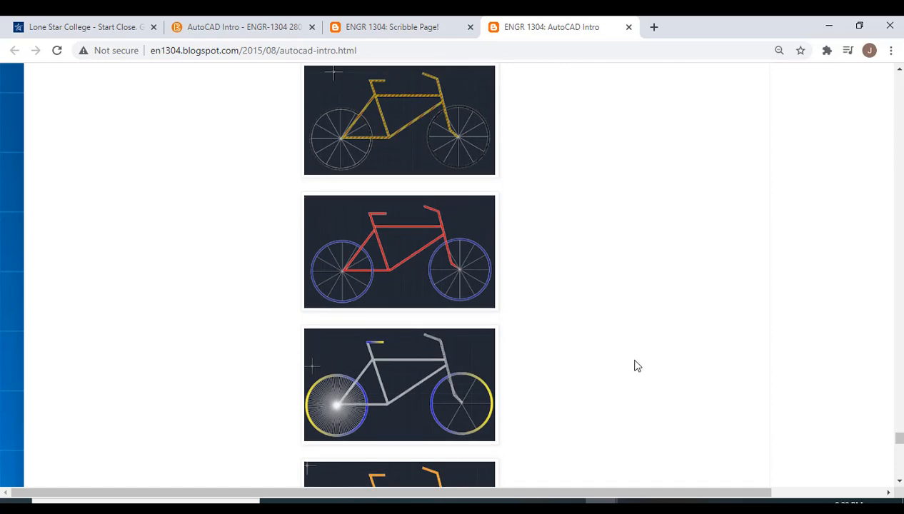
pyautogui.scroll(5, 637, 366)
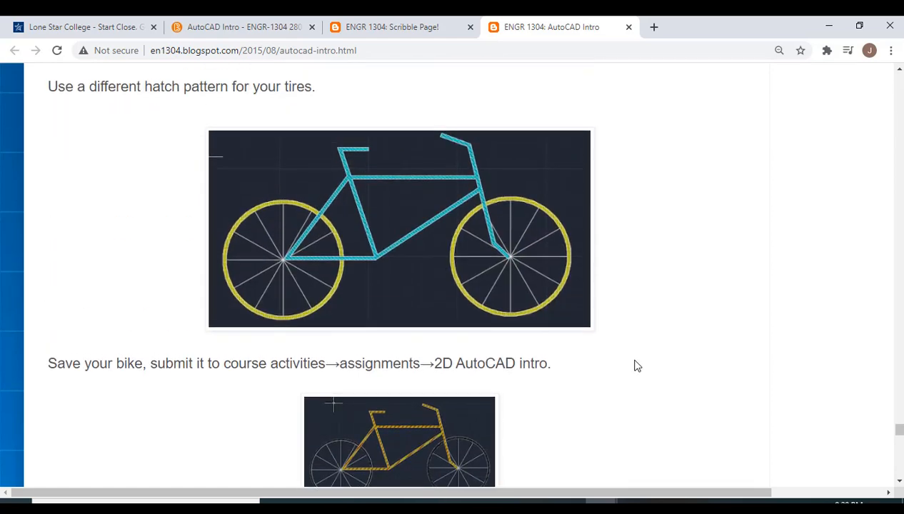